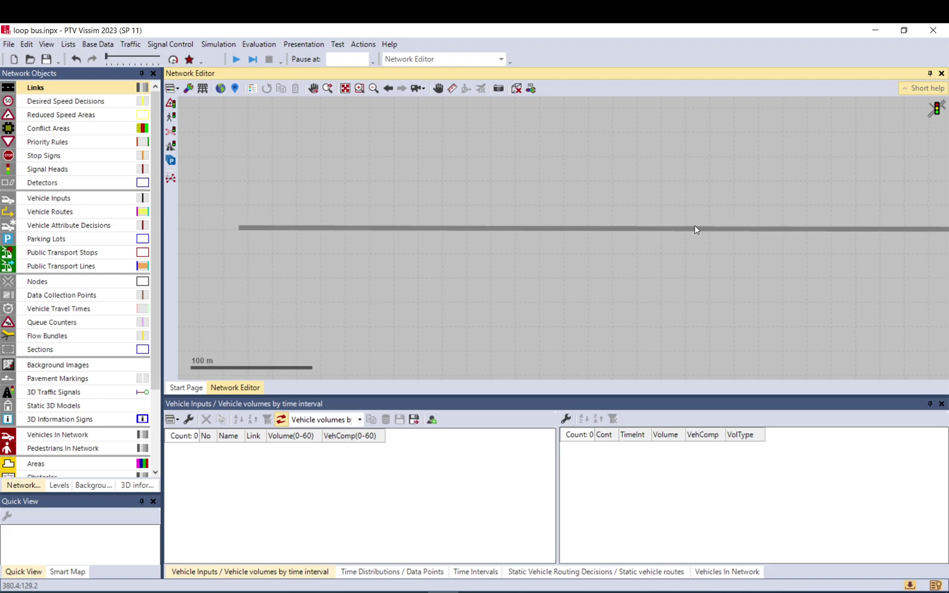
# Step: Enlarge the Quick View and generate an opposite direction with one lane for the existing link
pyautogui.click(263, 229)
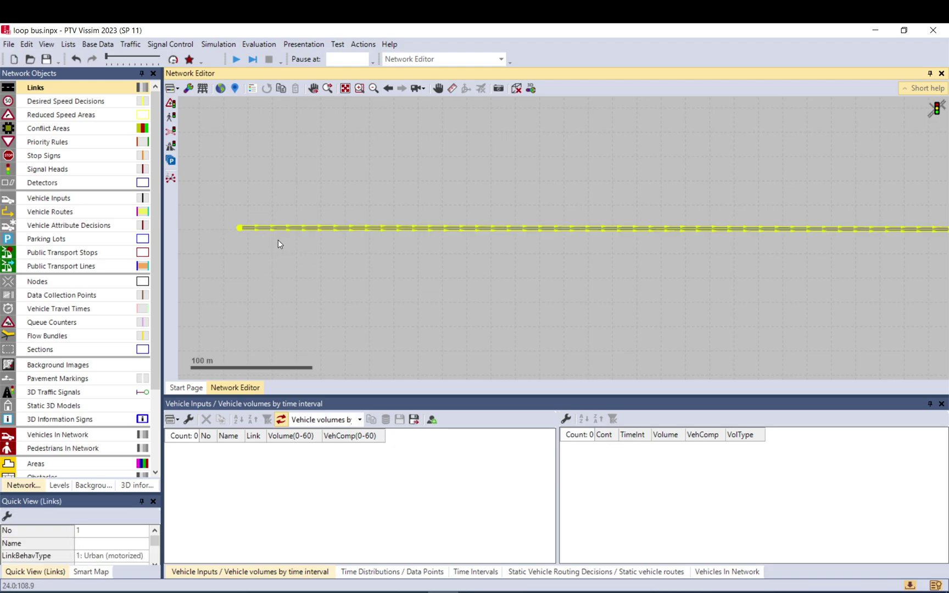
pyautogui.moveTo(88, 493); pyautogui.dragTo(98, 387)
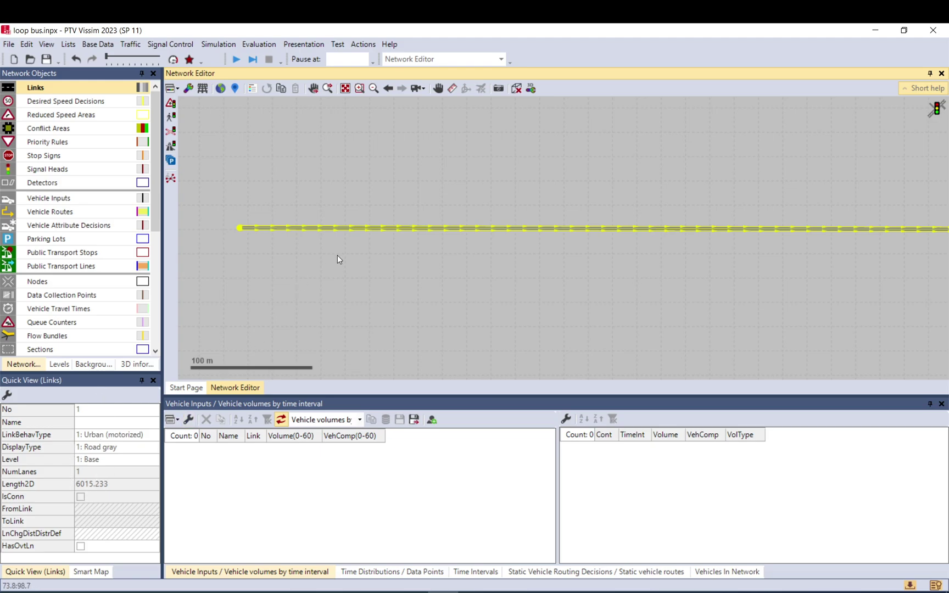
pyautogui.scroll(-5, 301, 267)
pyautogui.scroll(-2, 305, 273)
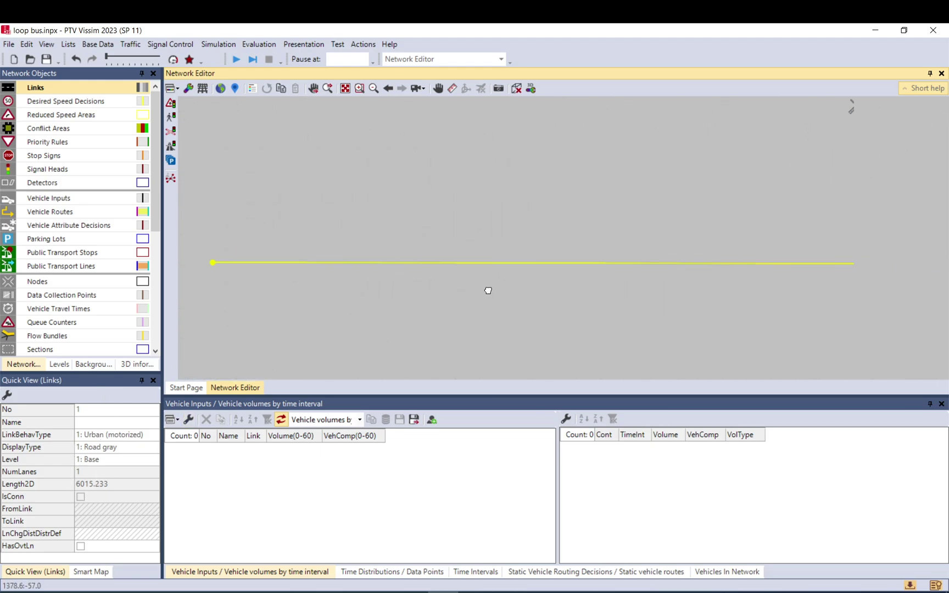
pyautogui.scroll(2, 216, 275)
pyautogui.scroll(5, 324, 283)
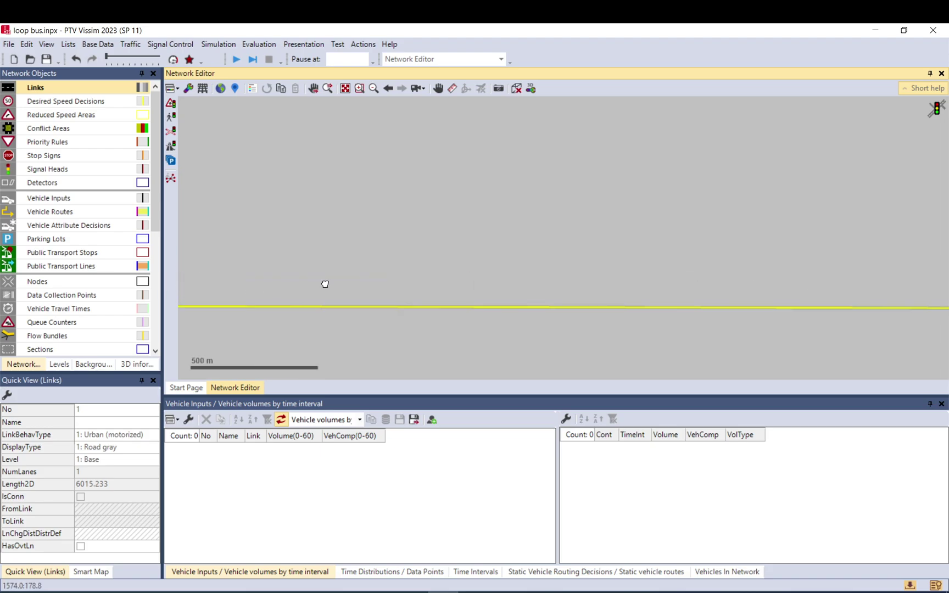
pyautogui.rightClick(269, 288)
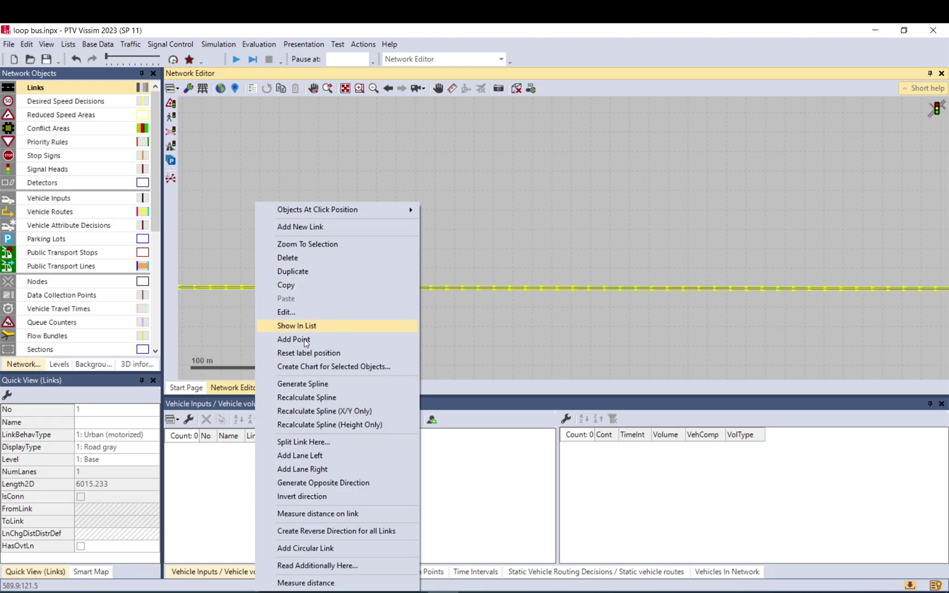
pyautogui.click(316, 483)
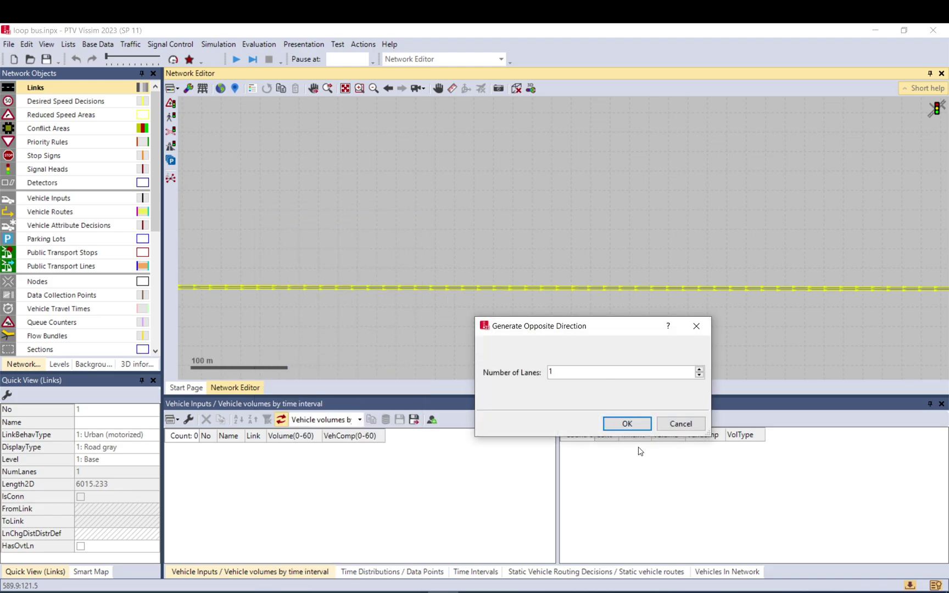
pyautogui.click(627, 423)
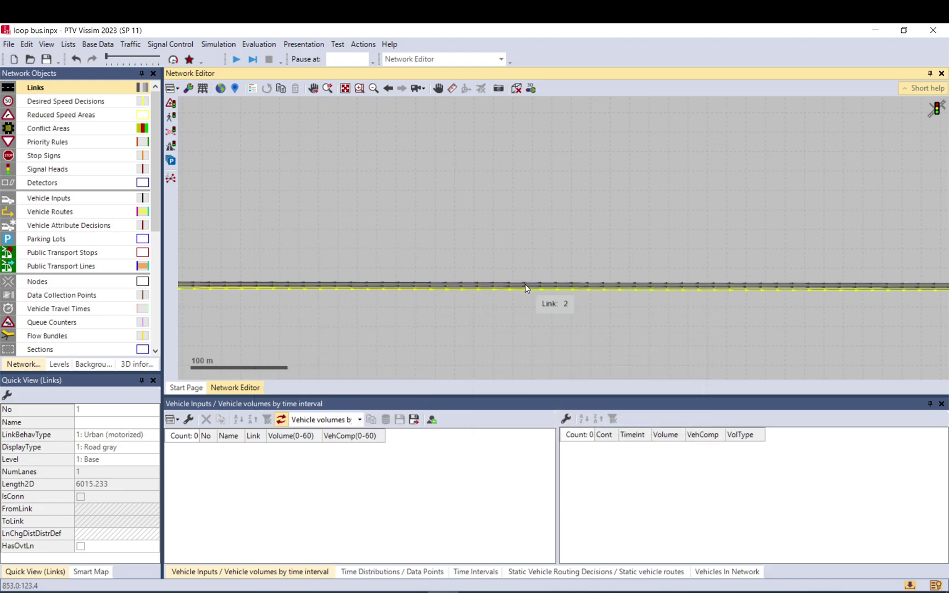
# Step: Move the new opposite-direction link away from the original so the two run parallel about 29 m apart
pyautogui.moveTo(526, 283); pyautogui.dragTo(529, 260)
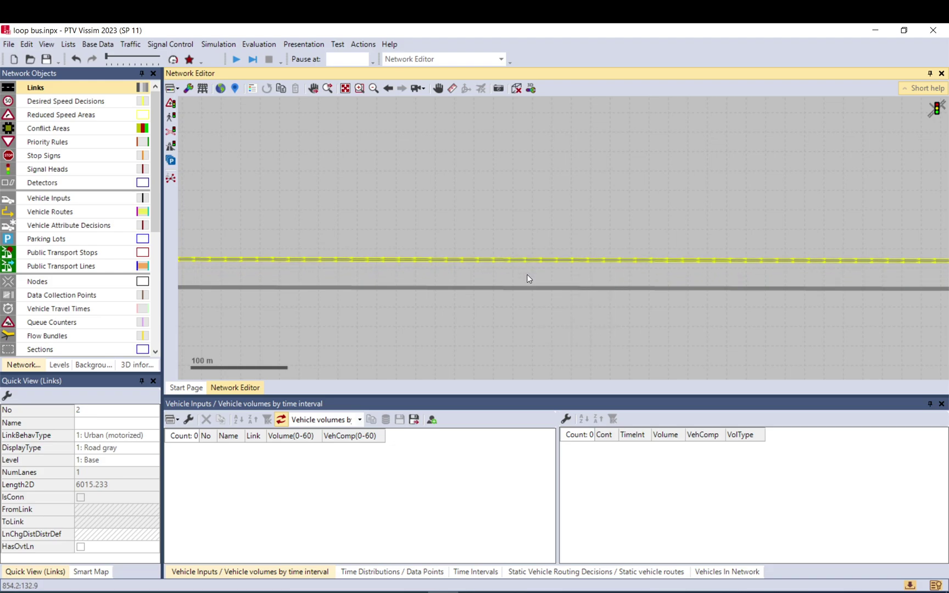
pyautogui.click(512, 283)
# Step: Add a curved connector from the end of link 2 to the start of link 1 with 10 intermediate points
pyautogui.scroll(-3, 511, 286)
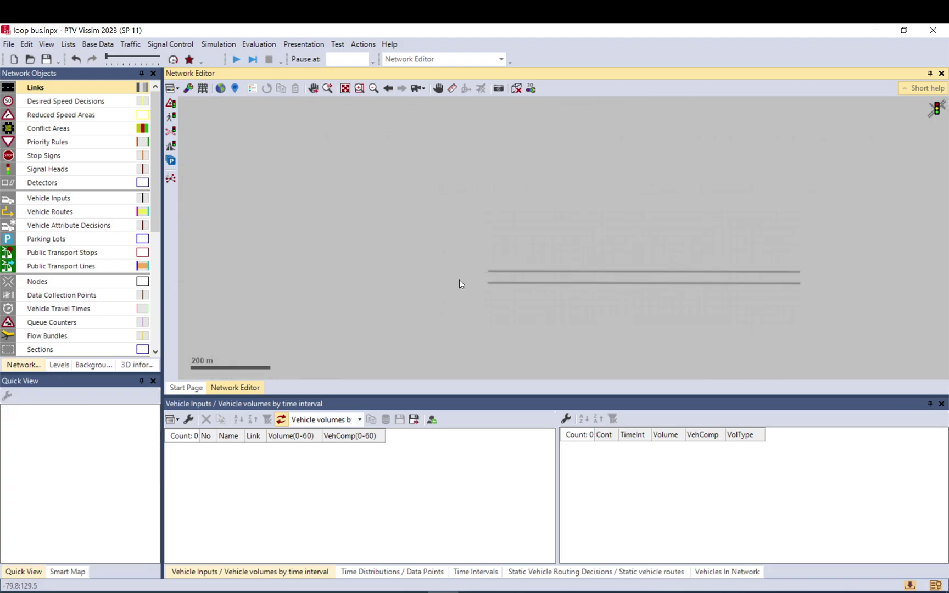
pyautogui.scroll(10, 459, 276)
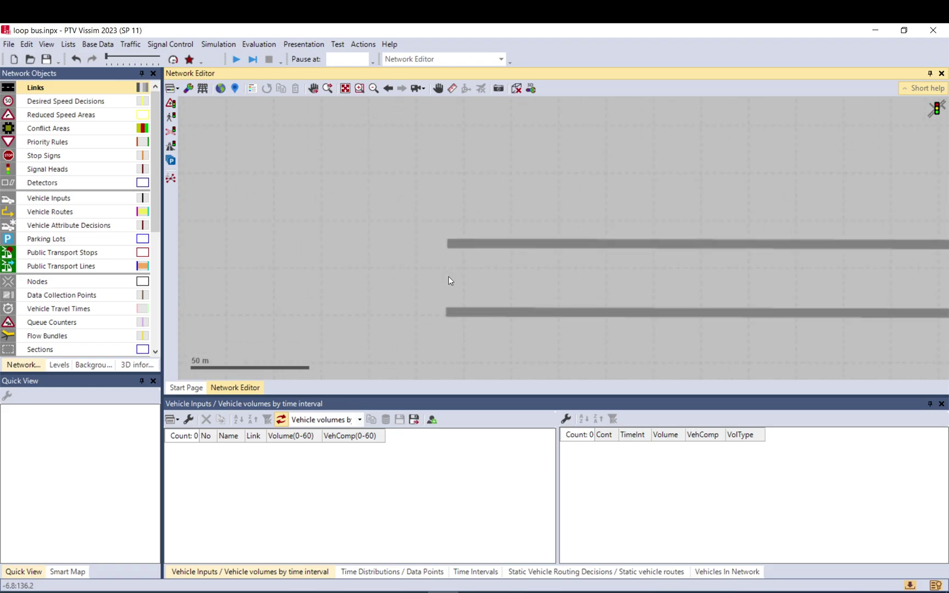
pyautogui.click(465, 333)
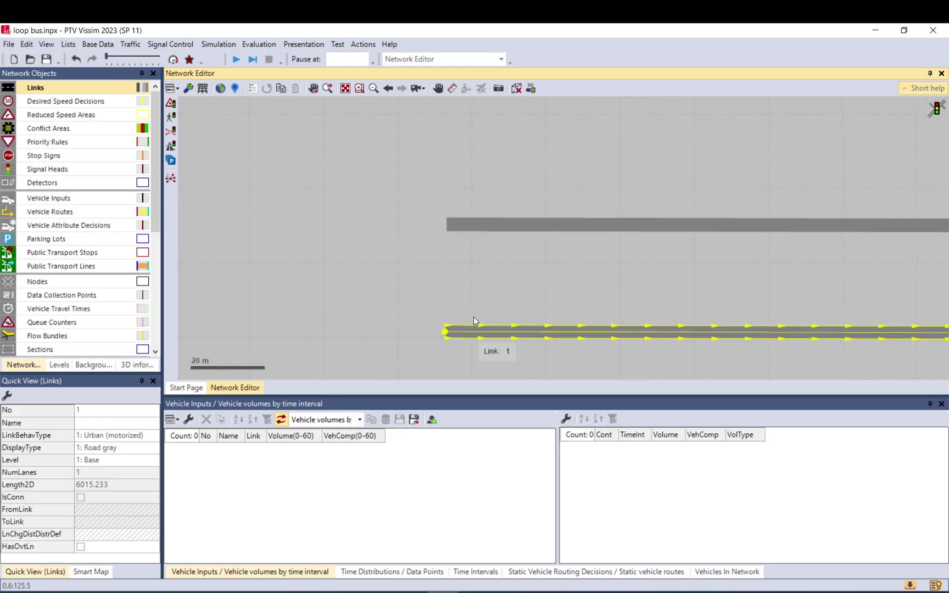
pyautogui.click(485, 224)
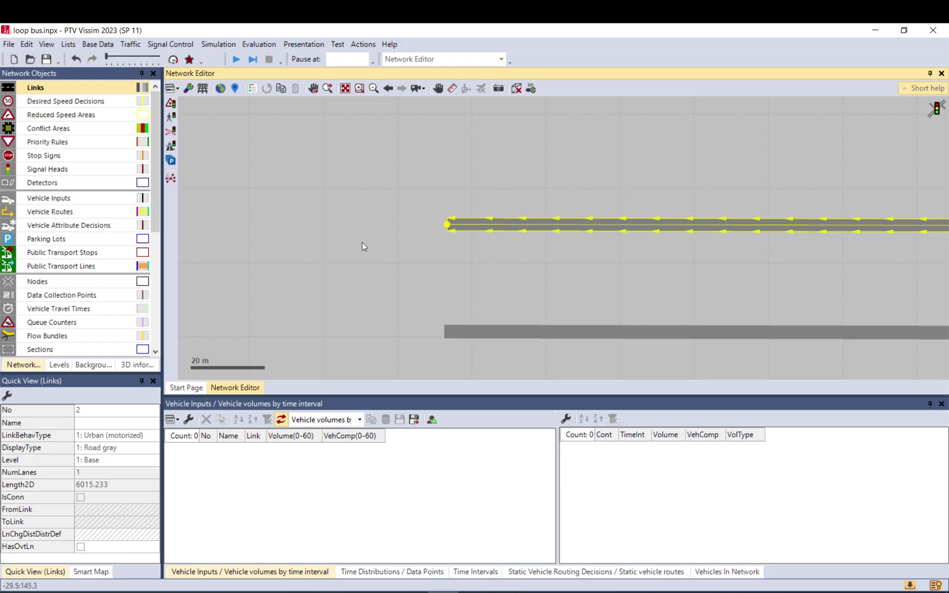
pyautogui.moveTo(450, 224)
pyautogui.mouseDown()
pyautogui.moveTo(433, 303)
pyautogui.moveTo(447, 333)
pyautogui.mouseUp()
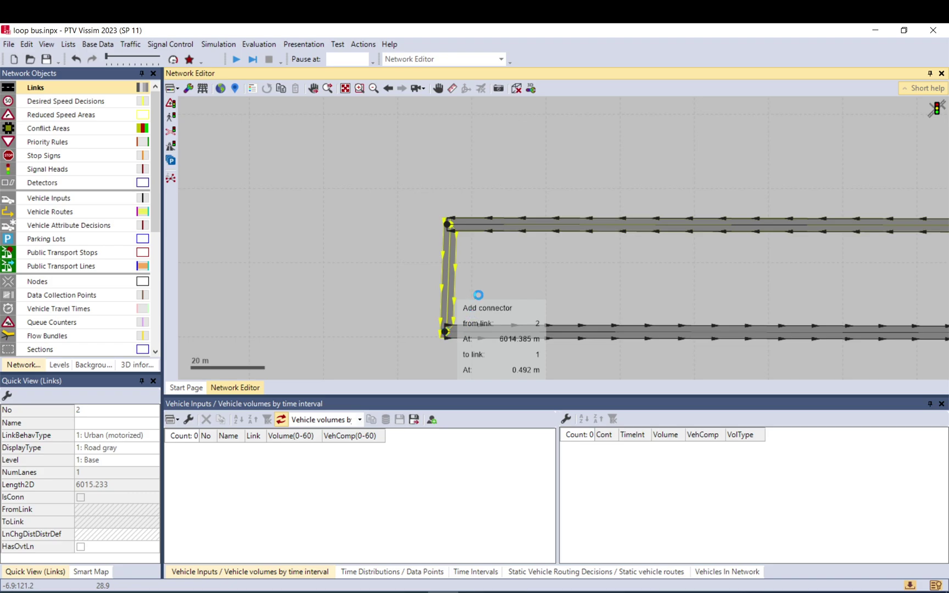
pyautogui.click(247, 199)
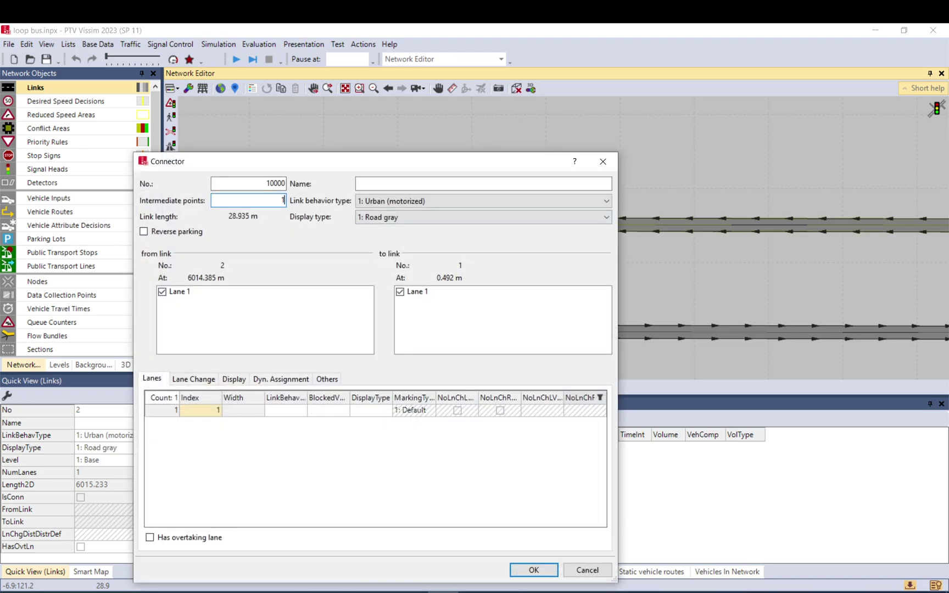
pyautogui.click(531, 570)
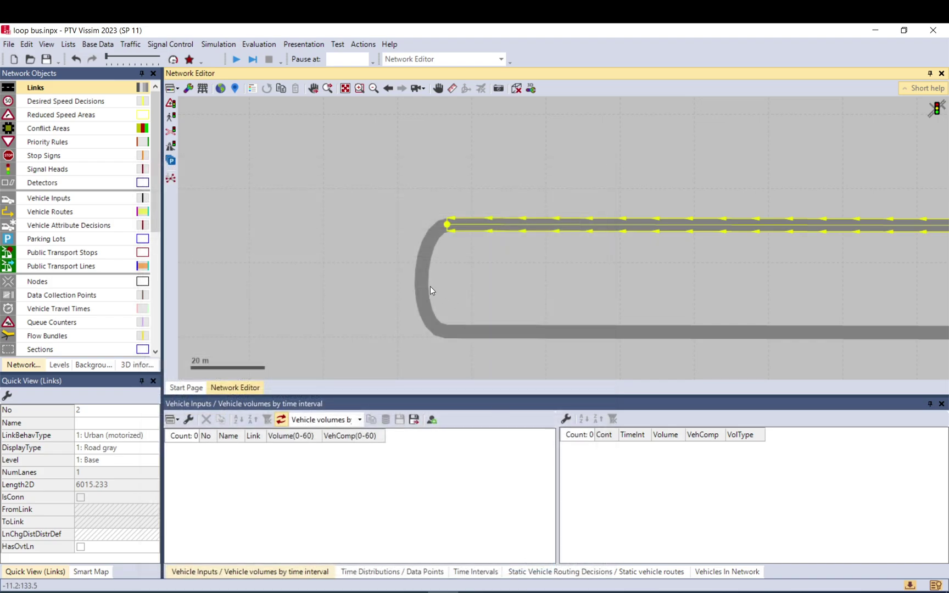
# Step: Add a curved connector from the end of link 1 to the start of link 2 at the network's far end
pyautogui.scroll(-6, 358, 272)
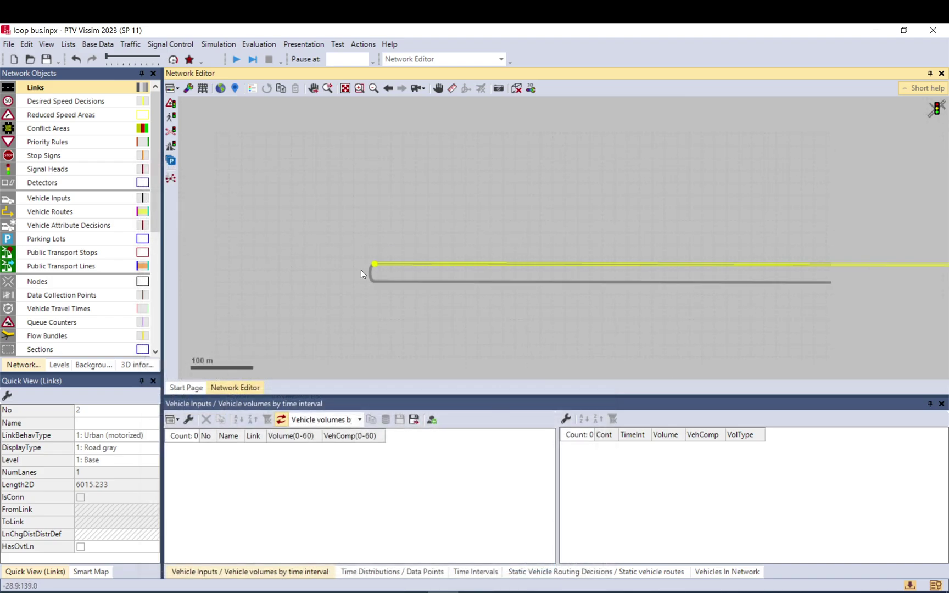
pyautogui.scroll(-3, 330, 240)
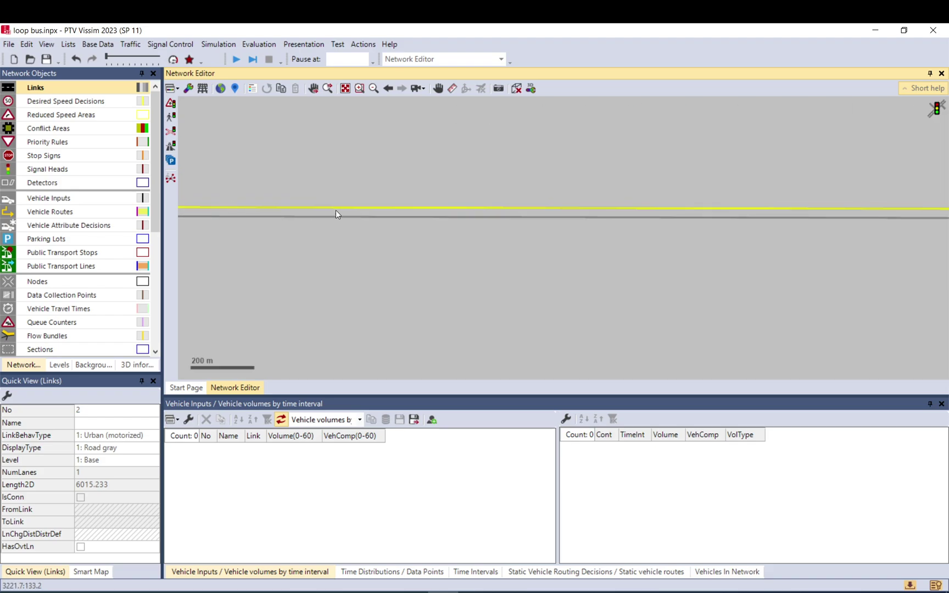
pyautogui.scroll(-2, 568, 236)
pyautogui.scroll(2, 746, 235)
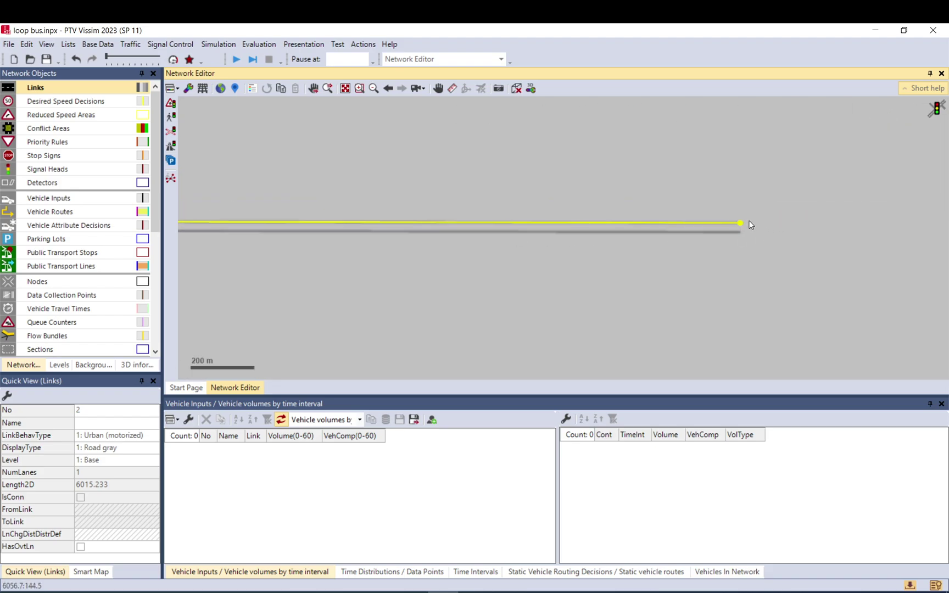
pyautogui.scroll(8, 738, 227)
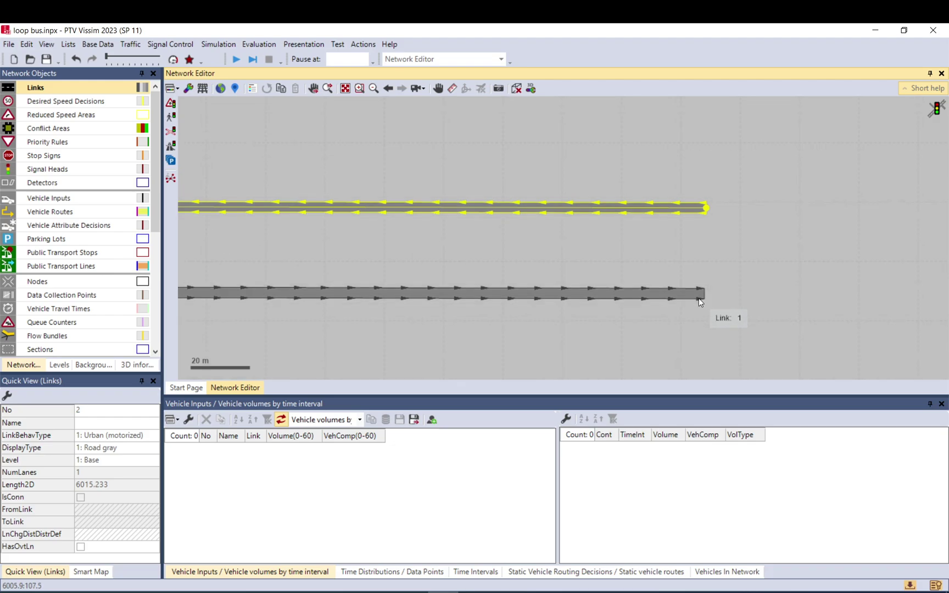
pyautogui.moveTo(706, 297); pyautogui.dragTo(705, 208)
pyautogui.click(536, 570)
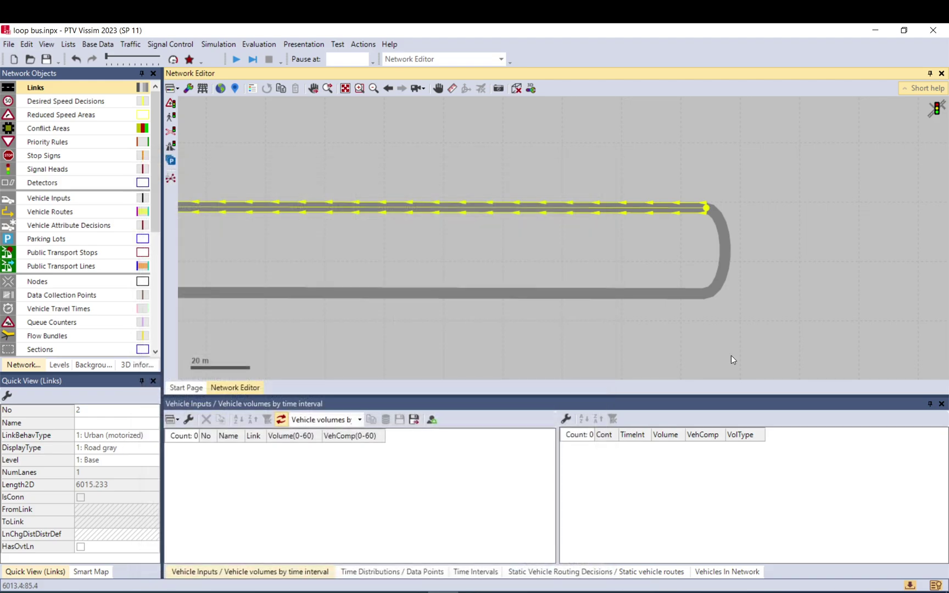
# Step: Draw a short one-lane entry link ahead of link 1's start and lengthen it to about 18 m
pyautogui.scroll(-10, 789, 240)
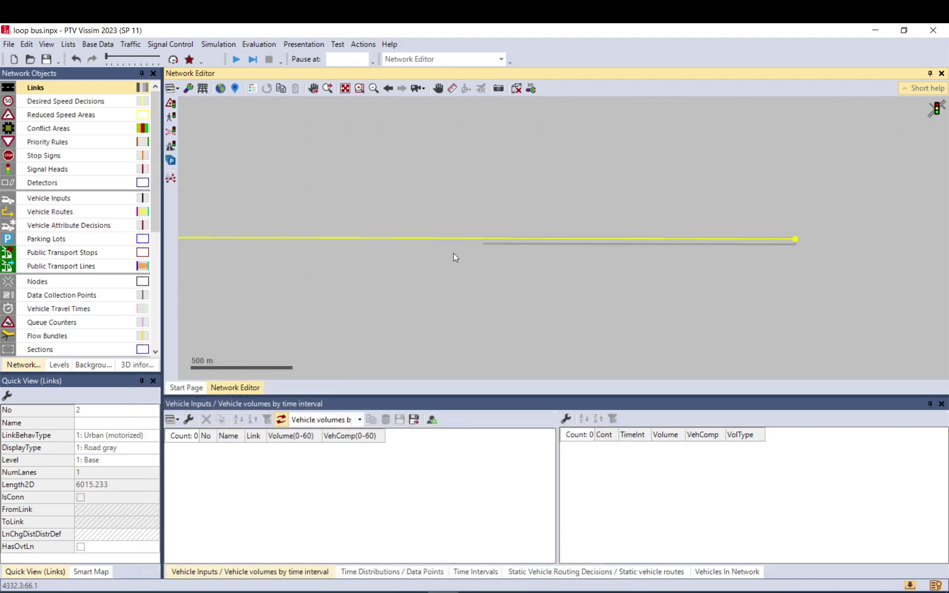
pyautogui.scroll(2, 549, 247)
pyautogui.scroll(-2, 739, 265)
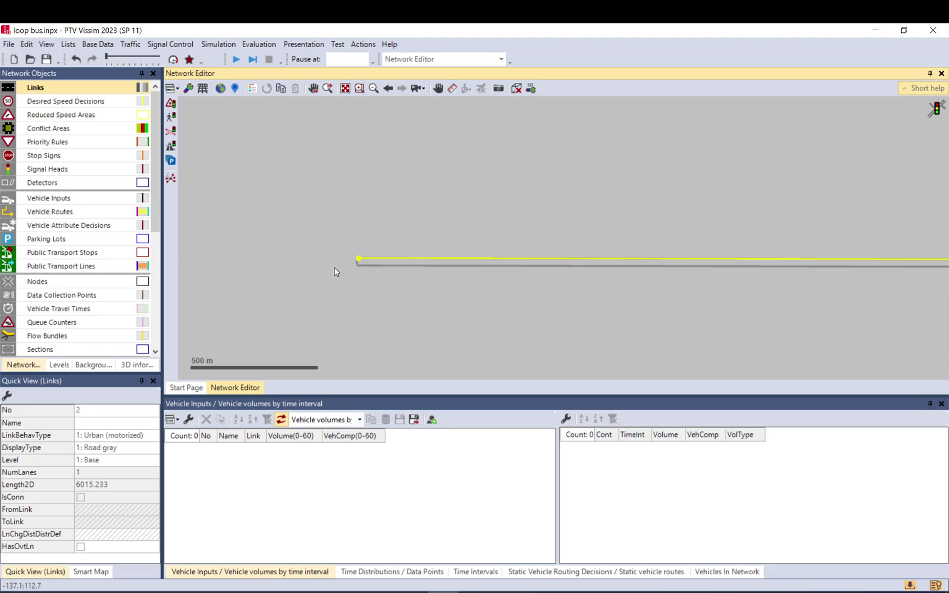
pyautogui.scroll(10, 337, 271)
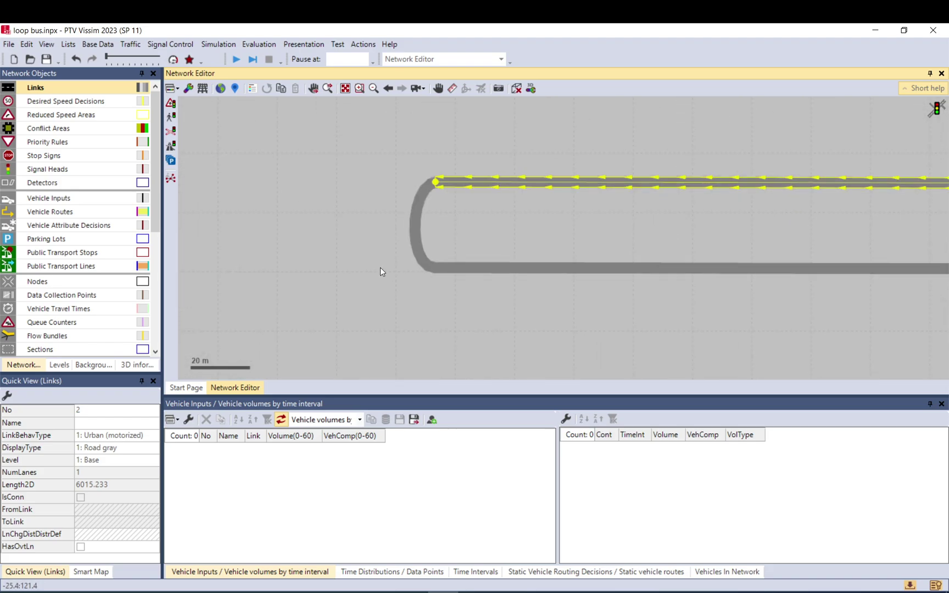
pyautogui.click(69, 94)
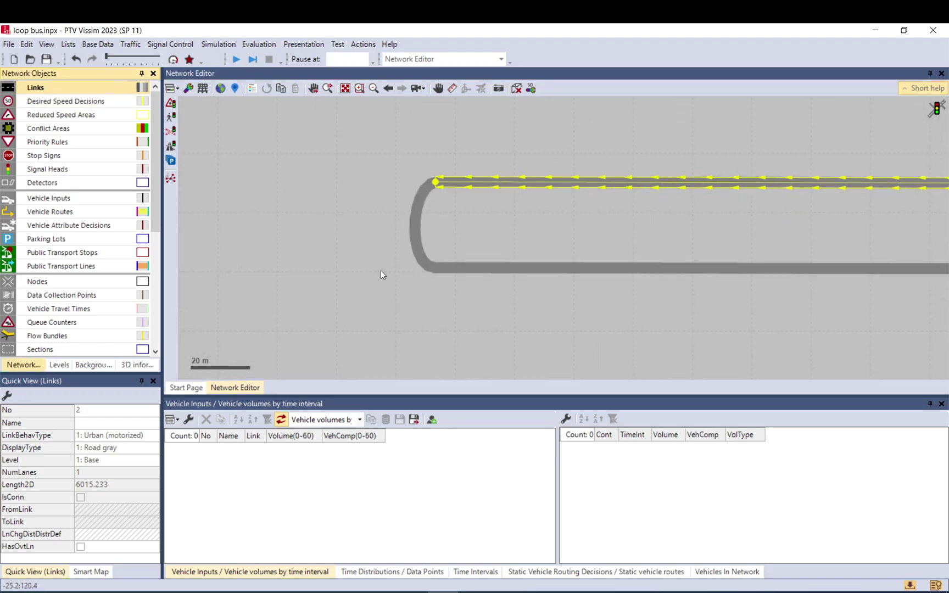
pyautogui.moveTo(391, 271)
pyautogui.mouseDown()
pyautogui.moveTo(461, 268)
pyautogui.moveTo(379, 270)
pyautogui.mouseUp()
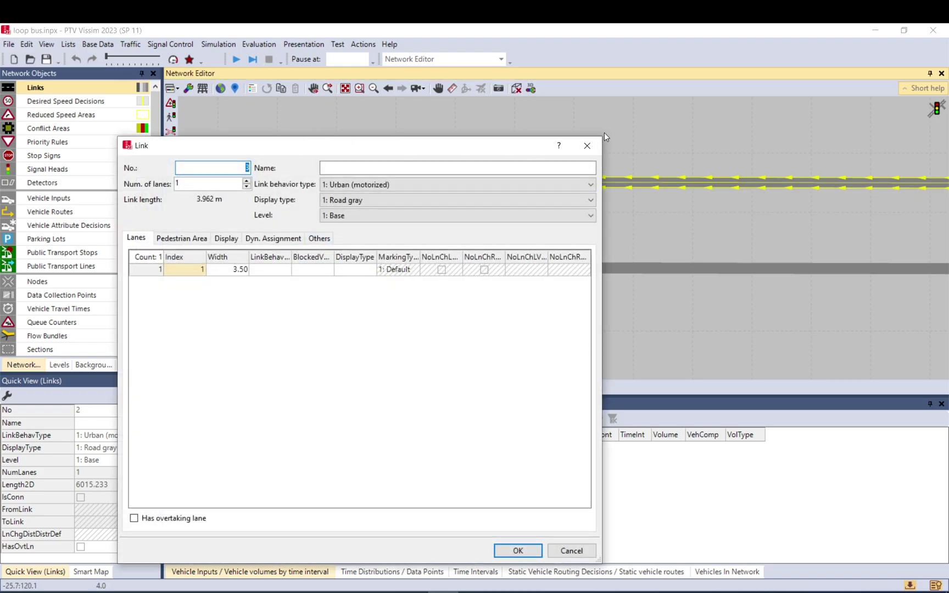
pyautogui.click(518, 550)
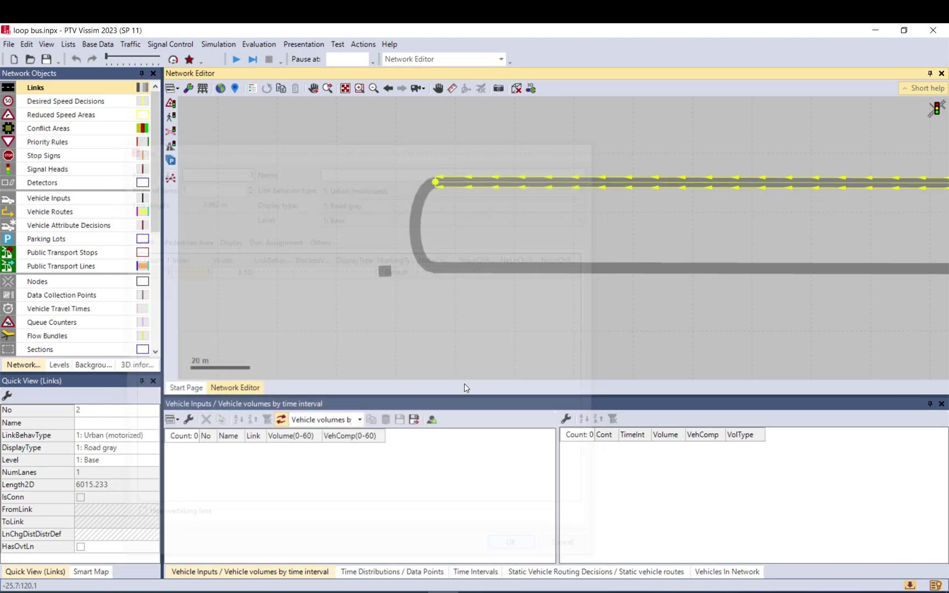
pyautogui.moveTo(386, 273); pyautogui.dragTo(409, 270)
# Step: Connect the end of the short entry link to the start of link 1 with 10 intermediate points
pyautogui.moveTo(408, 269); pyautogui.dragTo(437, 269)
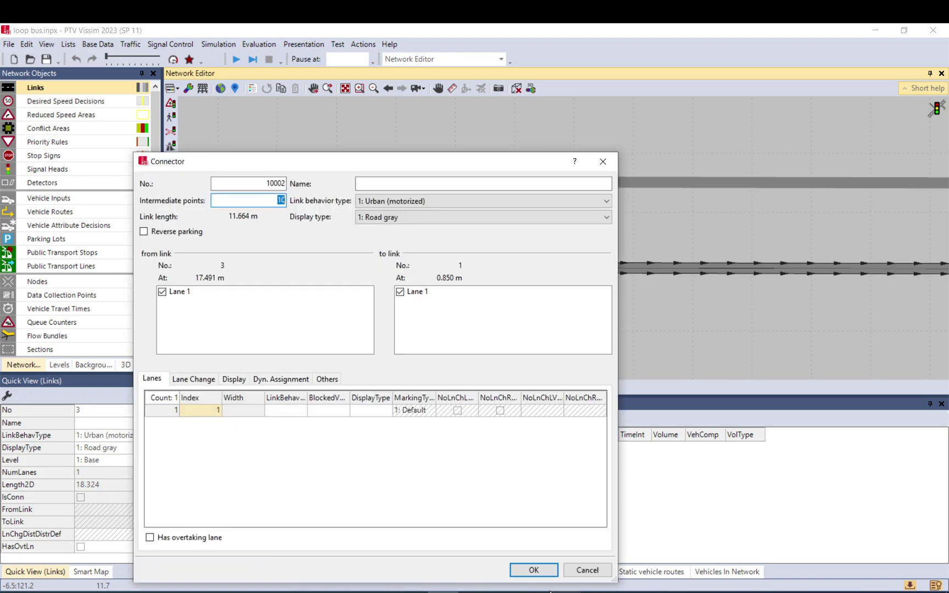
pyautogui.click(537, 569)
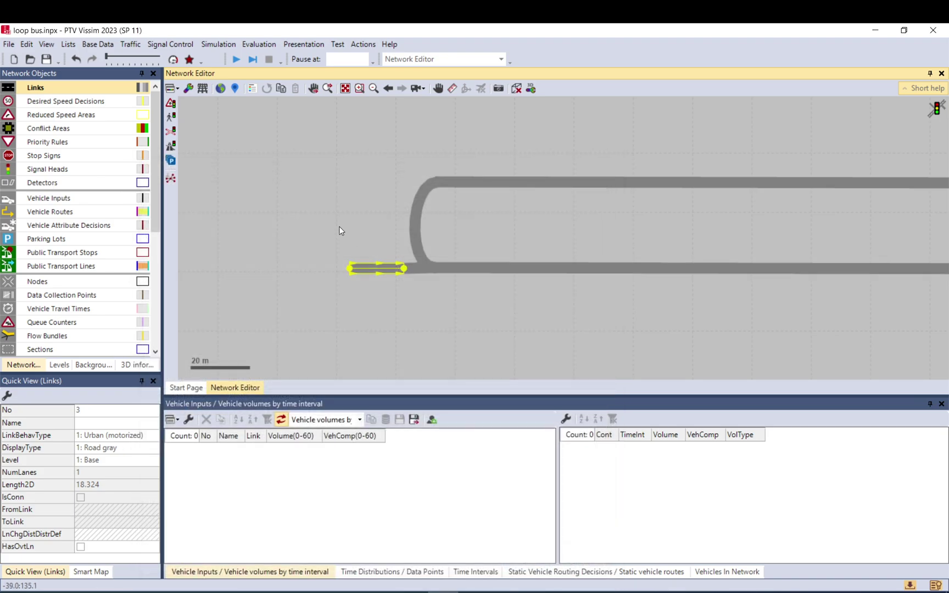
pyautogui.click(381, 274)
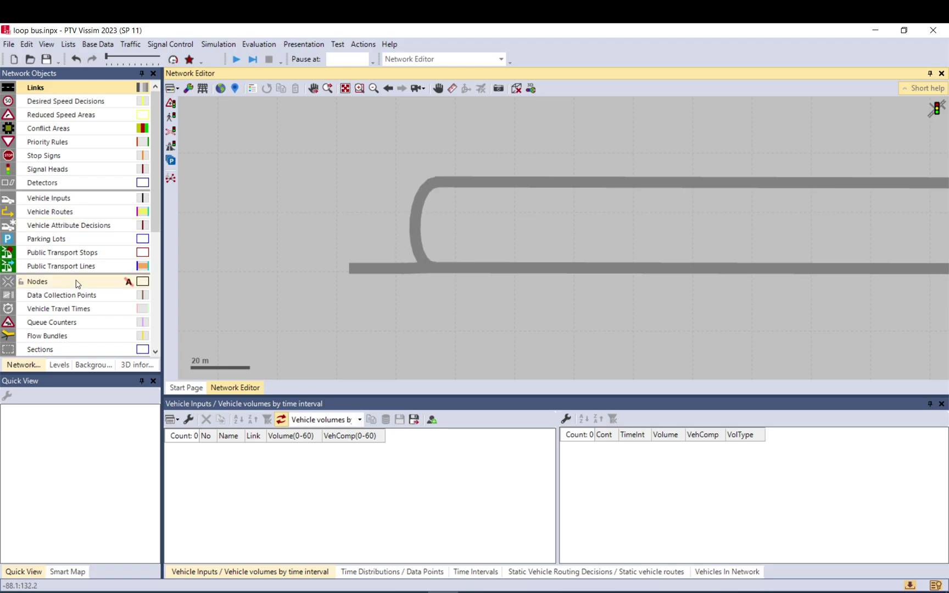
# Step: Add a vehicle input to the short entry link
pyautogui.click(75, 202)
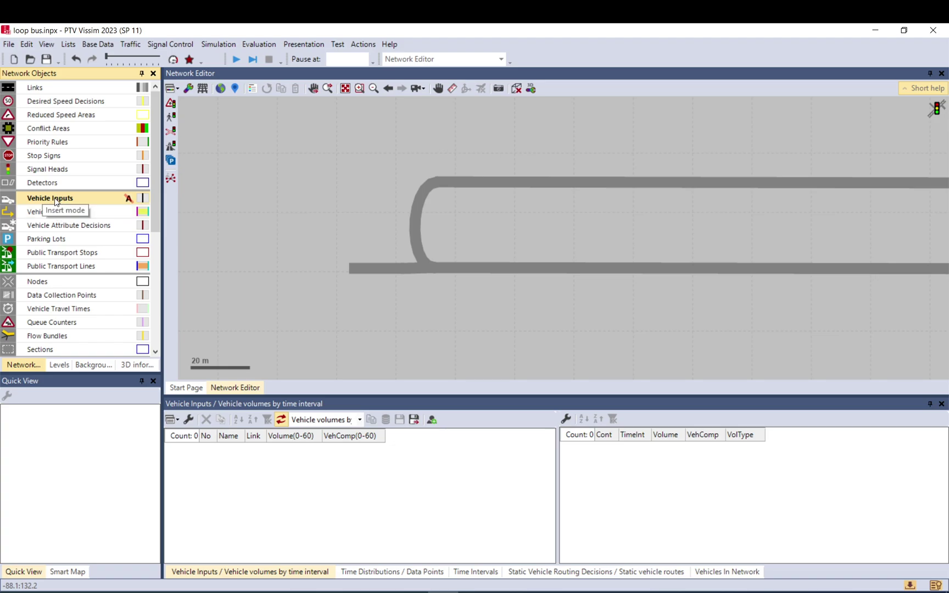
pyautogui.keyDown('ctrl'); pyautogui.rightClick(358, 269); pyautogui.keyUp('ctrl')
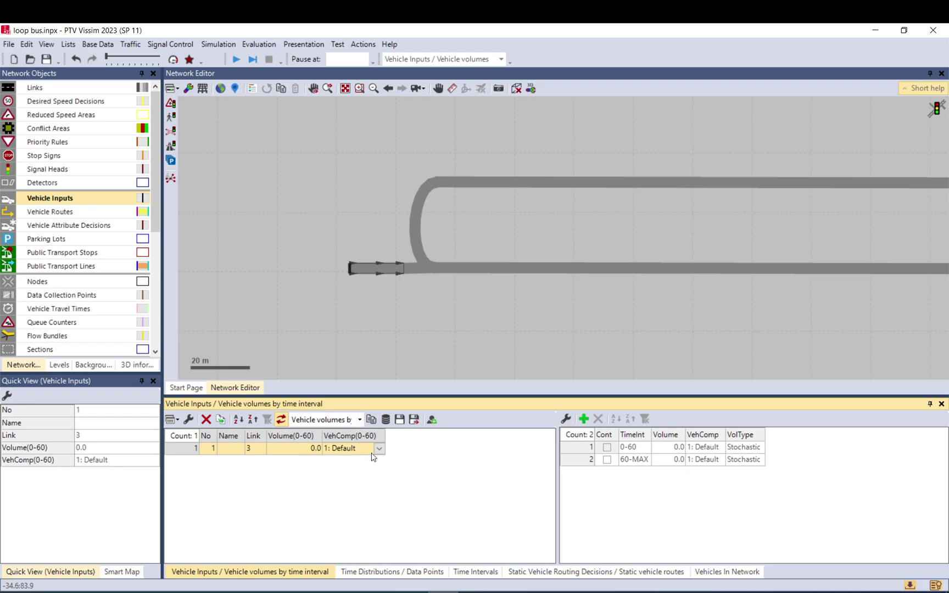
# Step: In the Default vehicle composition, change the Car vehicle type to 300: Bus and delete the HGV relative flow
pyautogui.click(137, 44)
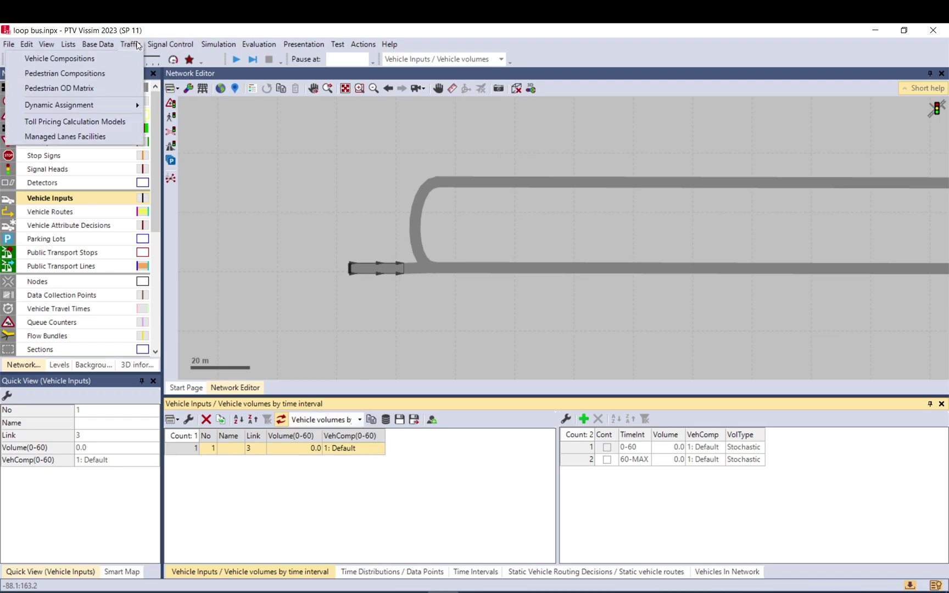
pyautogui.click(126, 55)
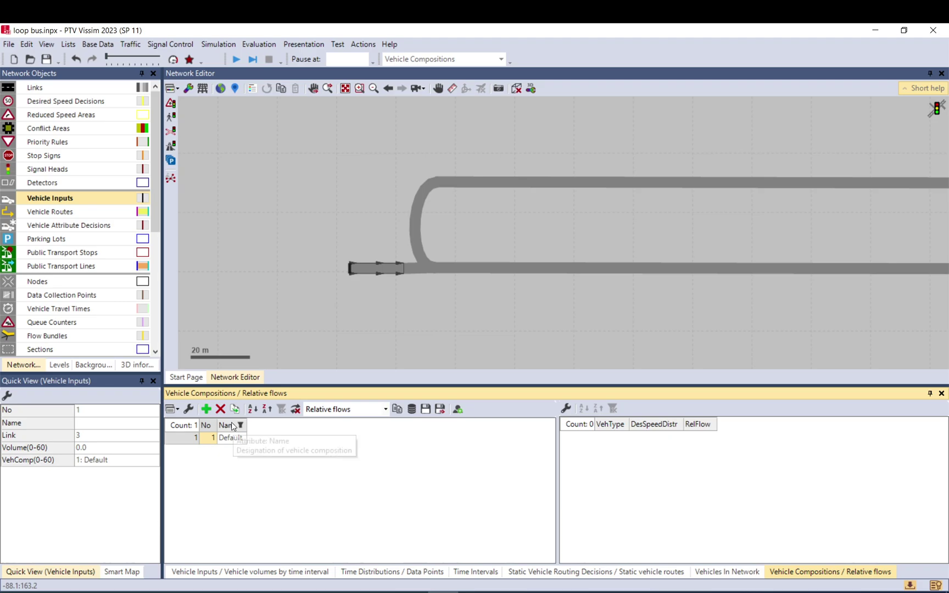
pyautogui.click(223, 443)
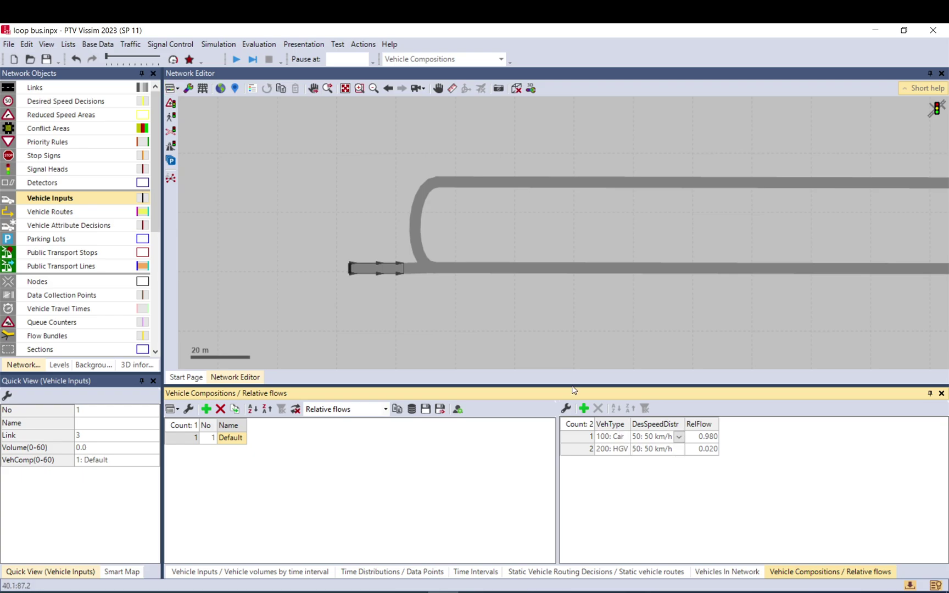
pyautogui.click(627, 441)
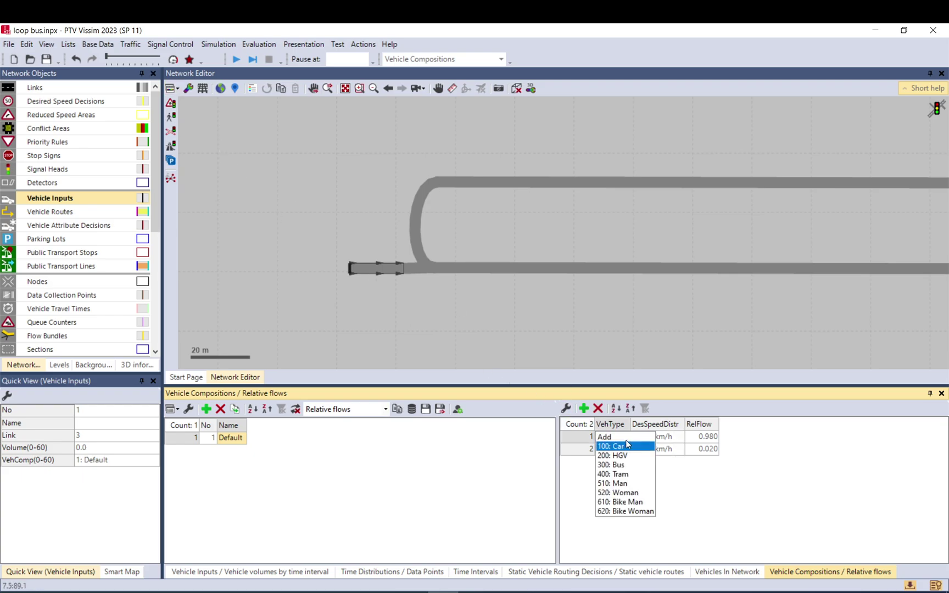
pyautogui.click(628, 466)
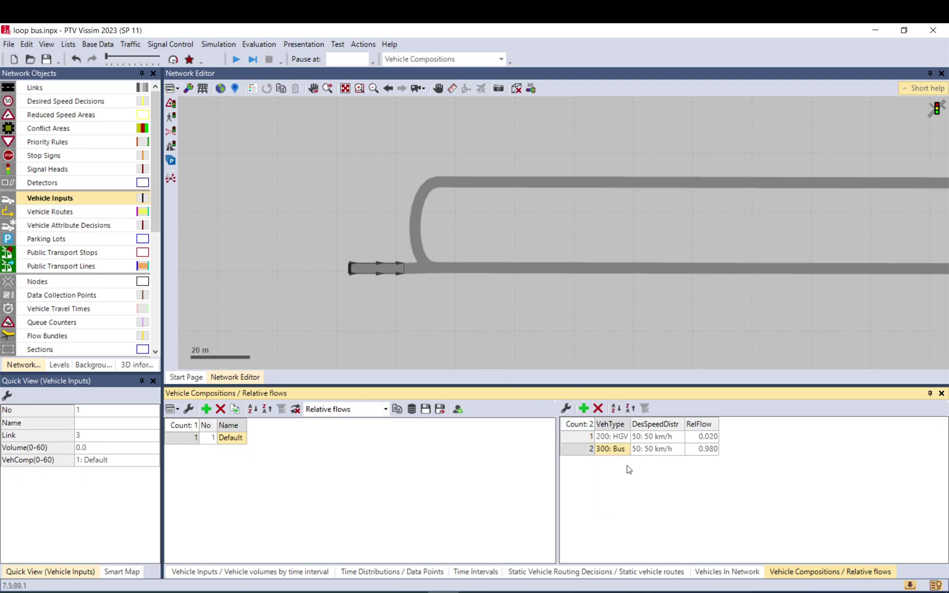
pyautogui.click(582, 438)
pyautogui.click(598, 408)
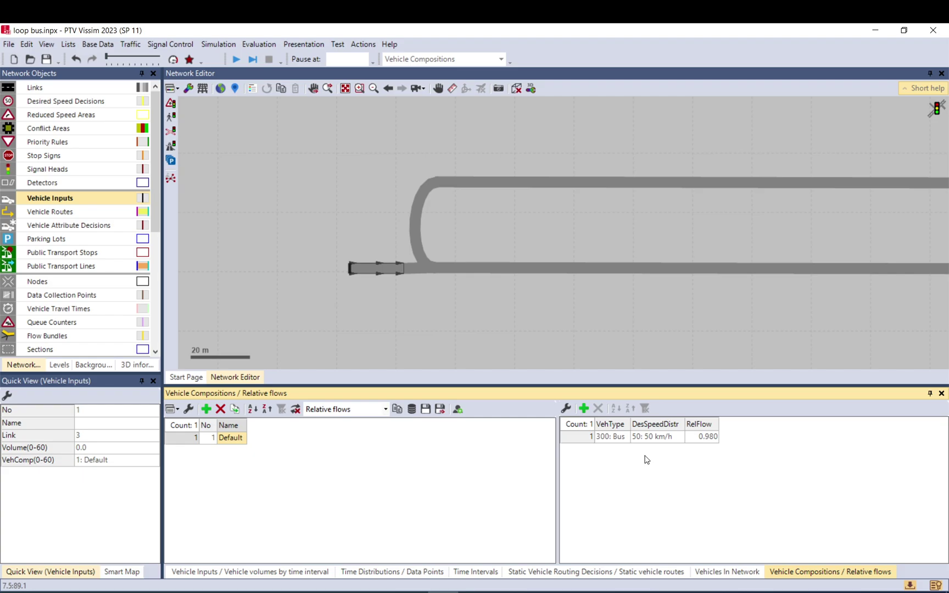
# Step: Rename the Default vehicle composition as bus
pyautogui.click(353, 337)
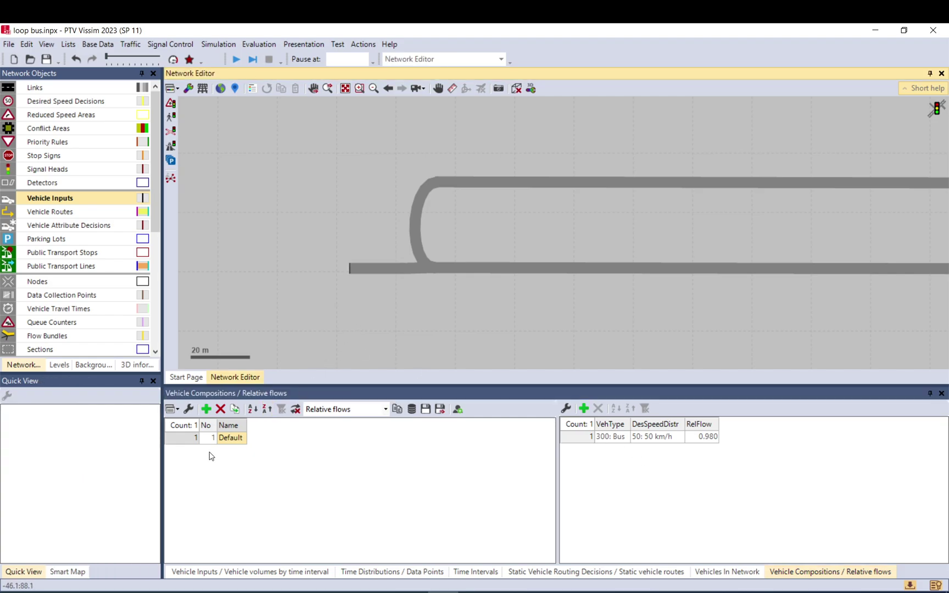
pyautogui.click(233, 438)
pyautogui.click(233, 438)
pyautogui.write('bus')
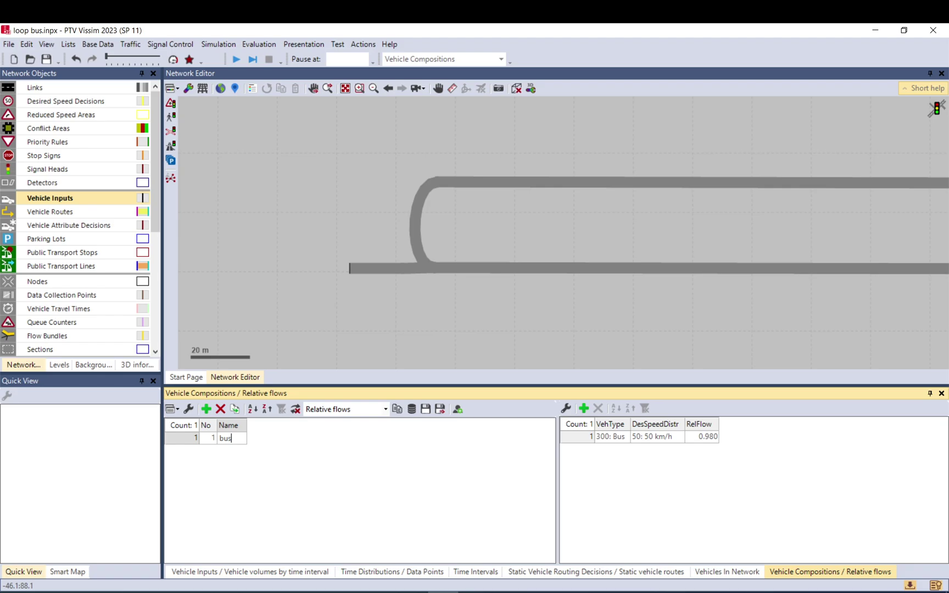
pyautogui.press('Return')
# Step: Review the volume and vehicle composition of the vehicle input on link 3
pyautogui.rightClick(83, 201)
pyautogui.click(110, 206)
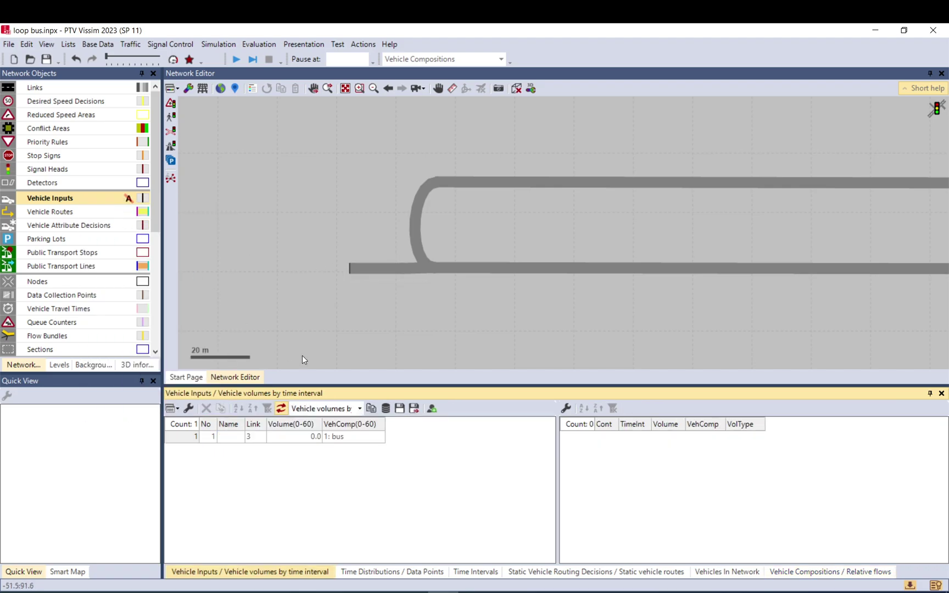
pyautogui.click(296, 437)
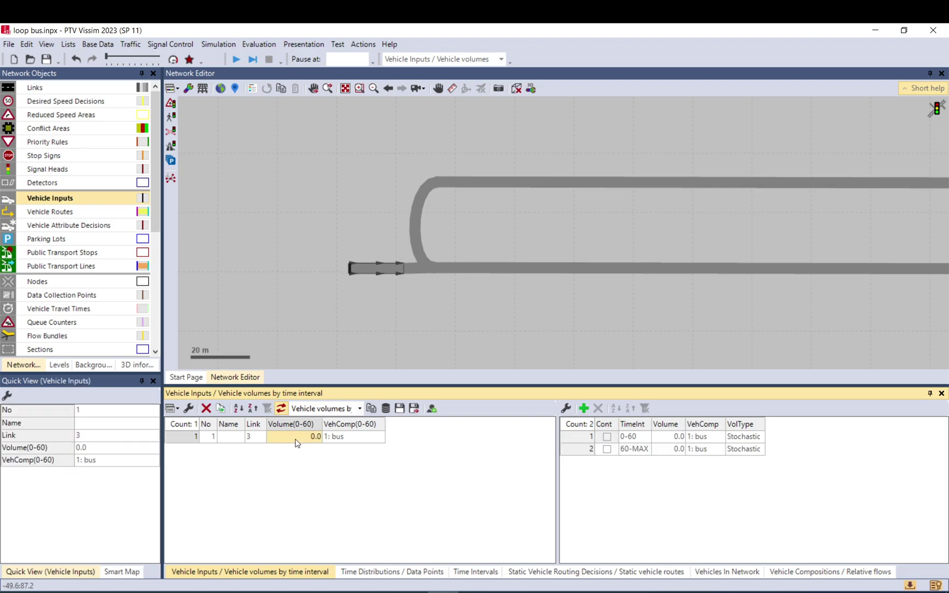
pyautogui.click(360, 439)
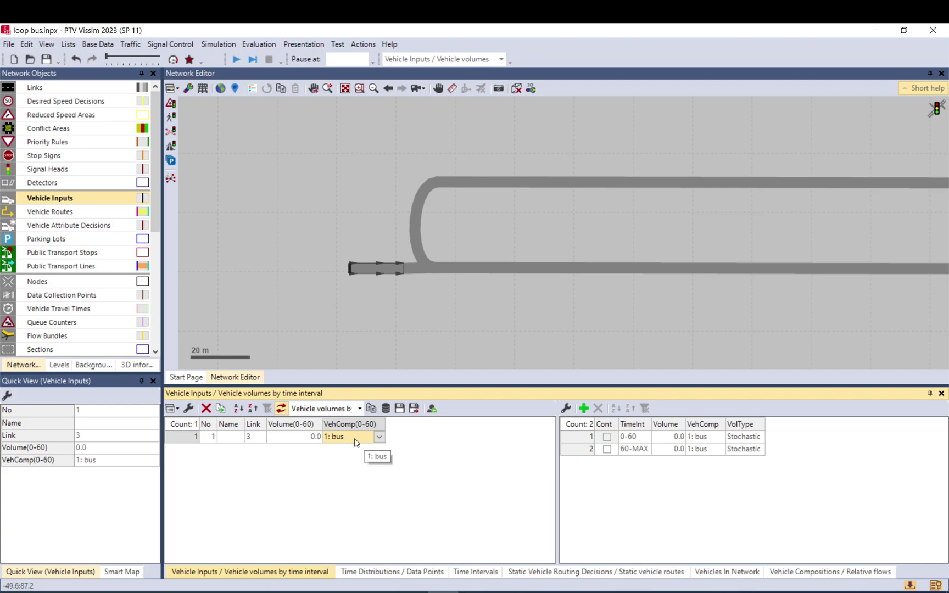
pyautogui.click(311, 440)
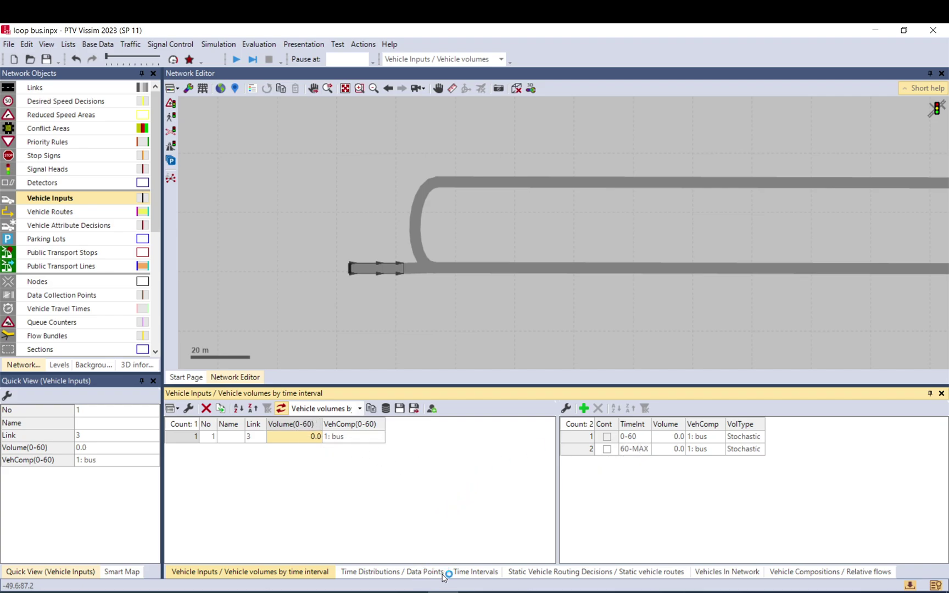
# Step: Show the time intervals for vehicle inputs and delete the interval that starts at 60
pyautogui.click(488, 572)
pyautogui.click(97, 45)
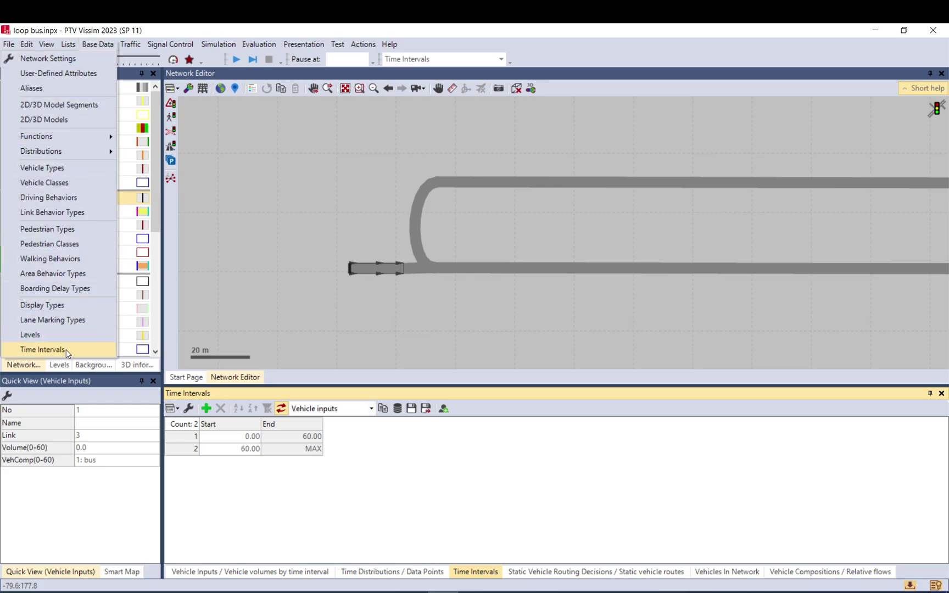
pyautogui.click(43, 350)
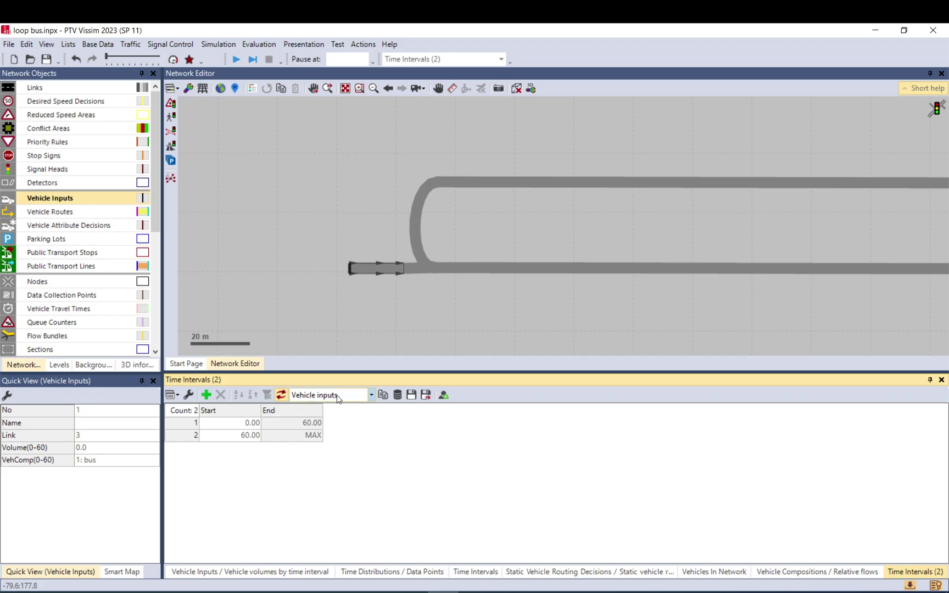
pyautogui.click(372, 396)
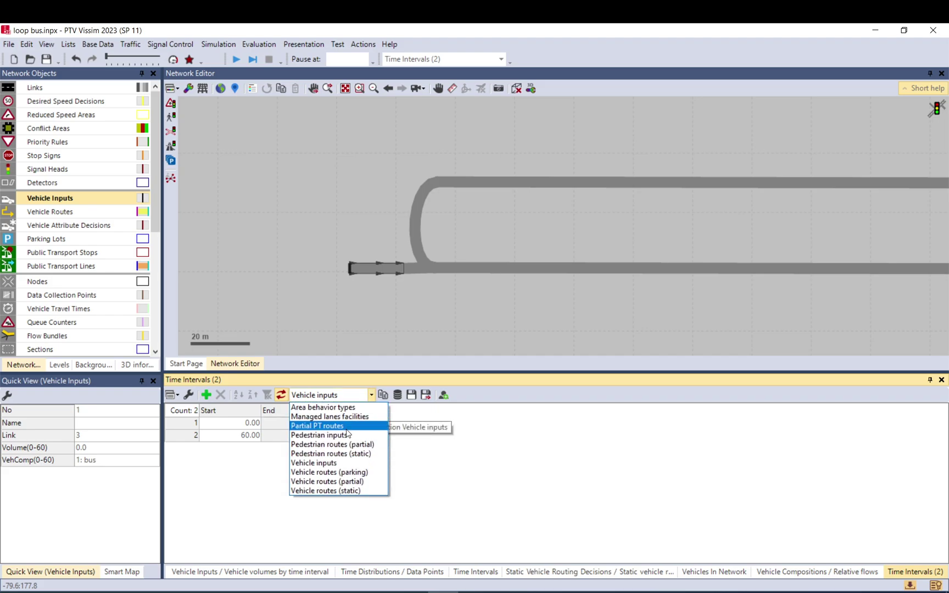
pyautogui.click(332, 464)
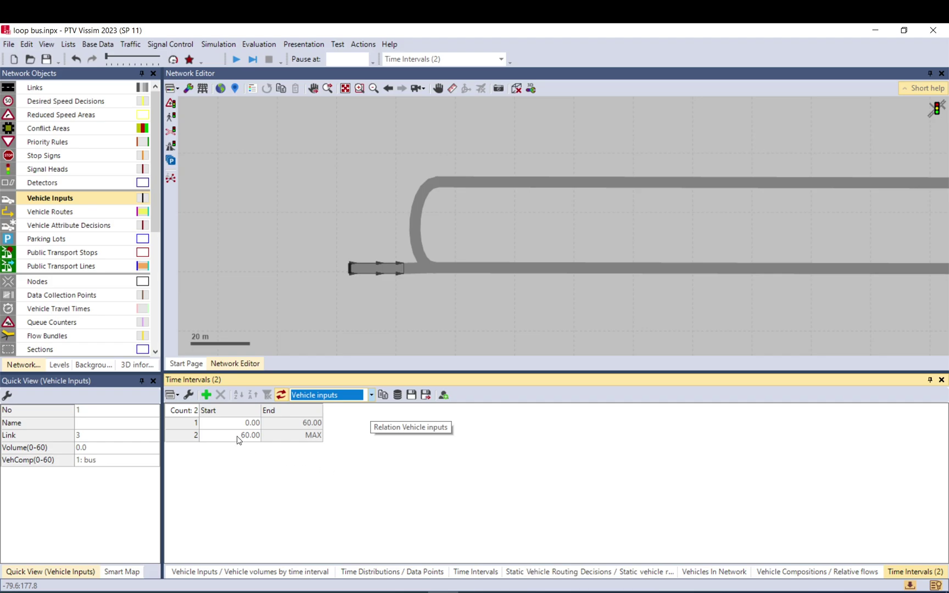
pyautogui.click(192, 436)
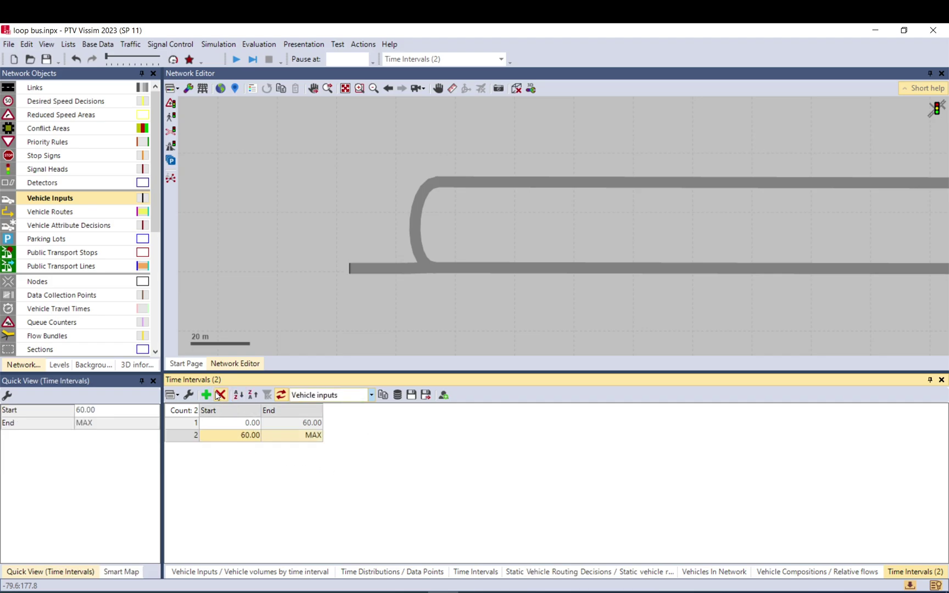
pyautogui.click(221, 395)
pyautogui.click(565, 359)
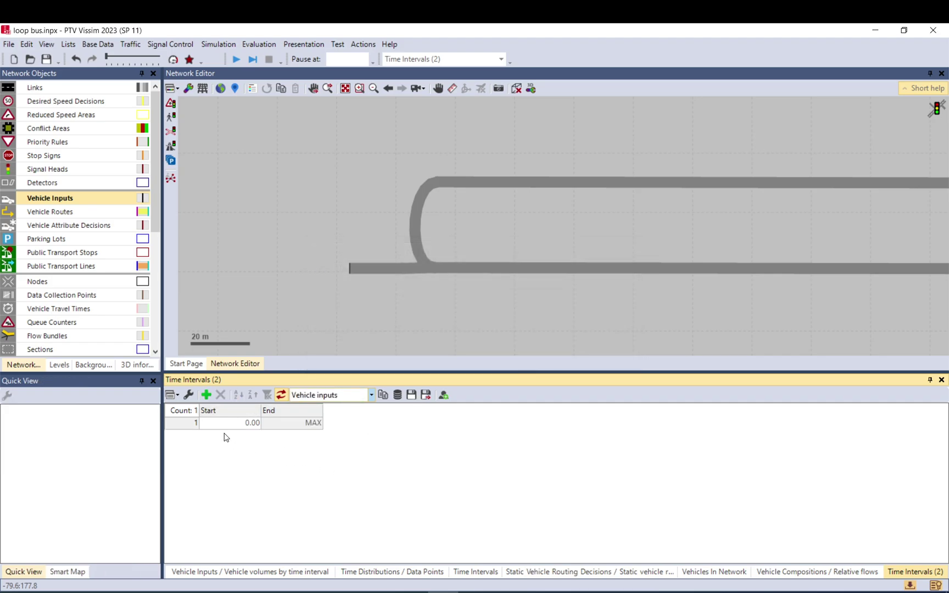
# Step: Add a second vehicle input time interval and set its start to 60
pyautogui.click(193, 425)
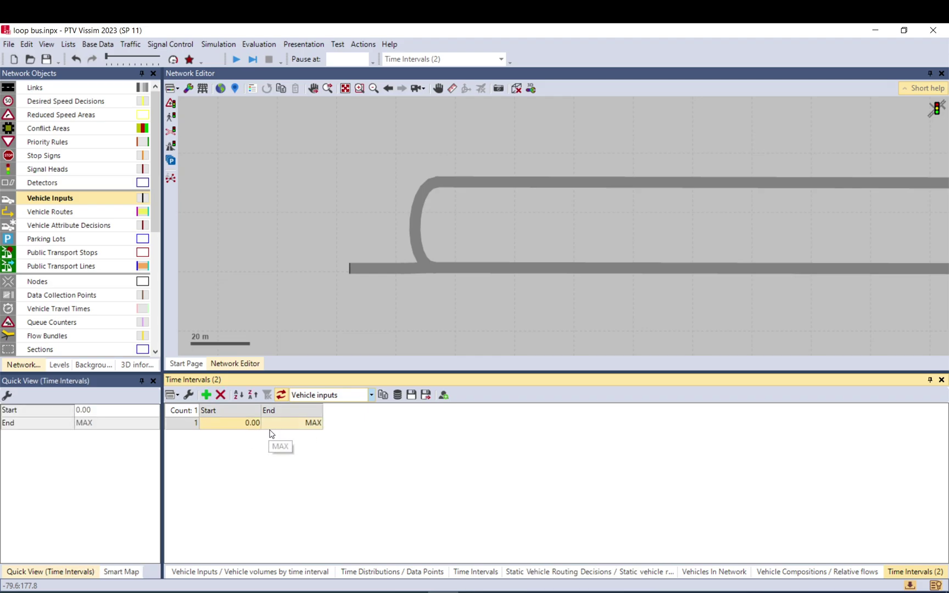
pyautogui.click(208, 396)
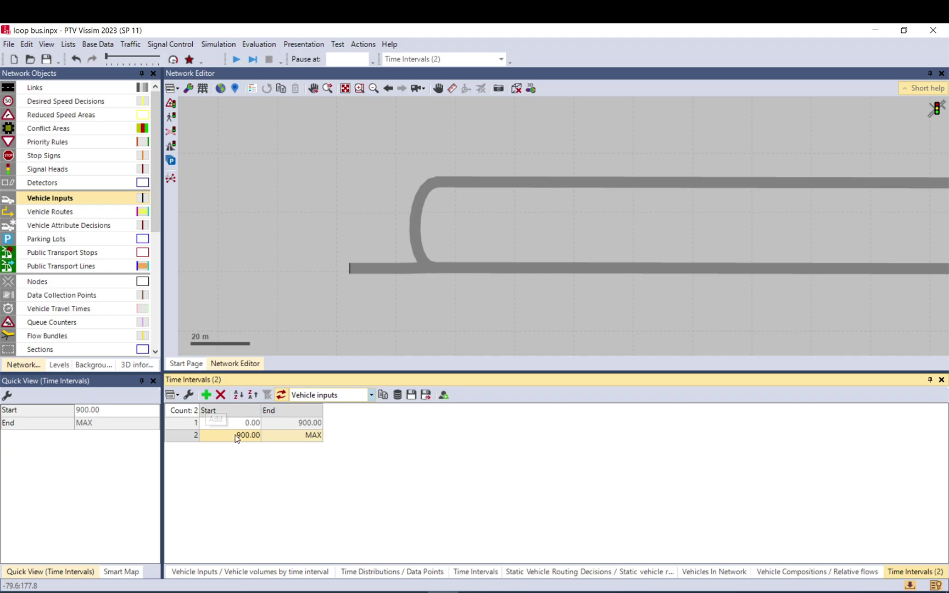
pyautogui.click(248, 437)
pyautogui.write('60')
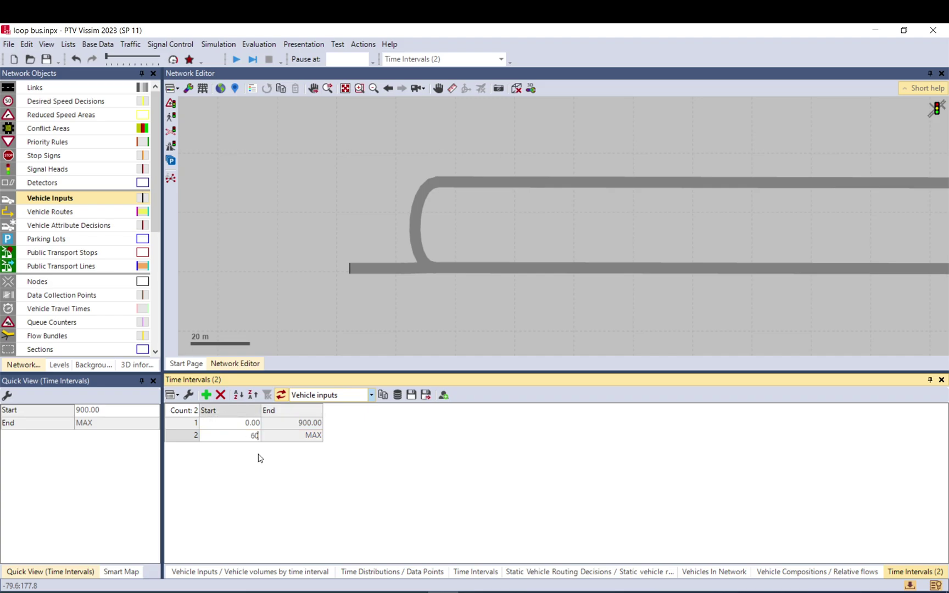
pyautogui.press('Return')
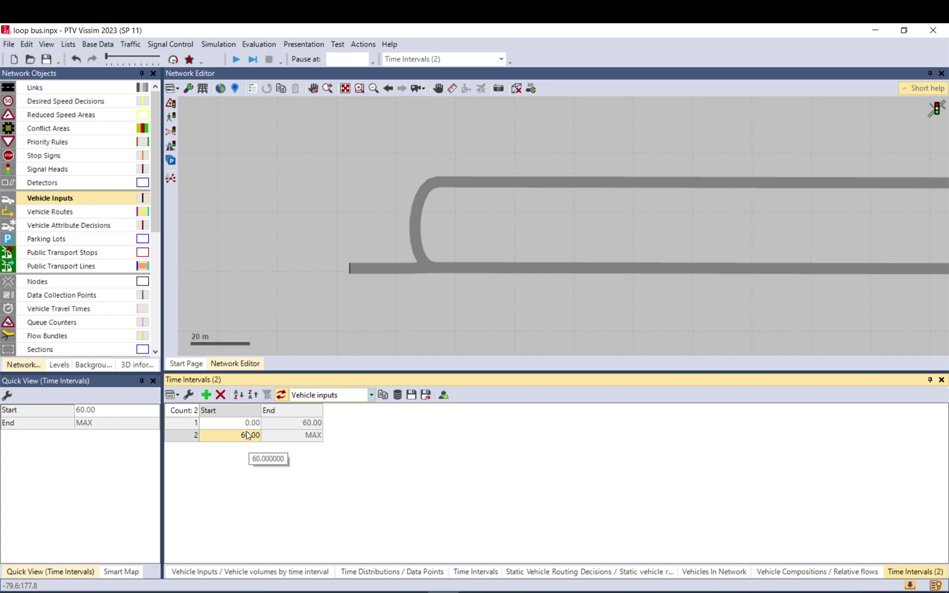
pyautogui.click(226, 426)
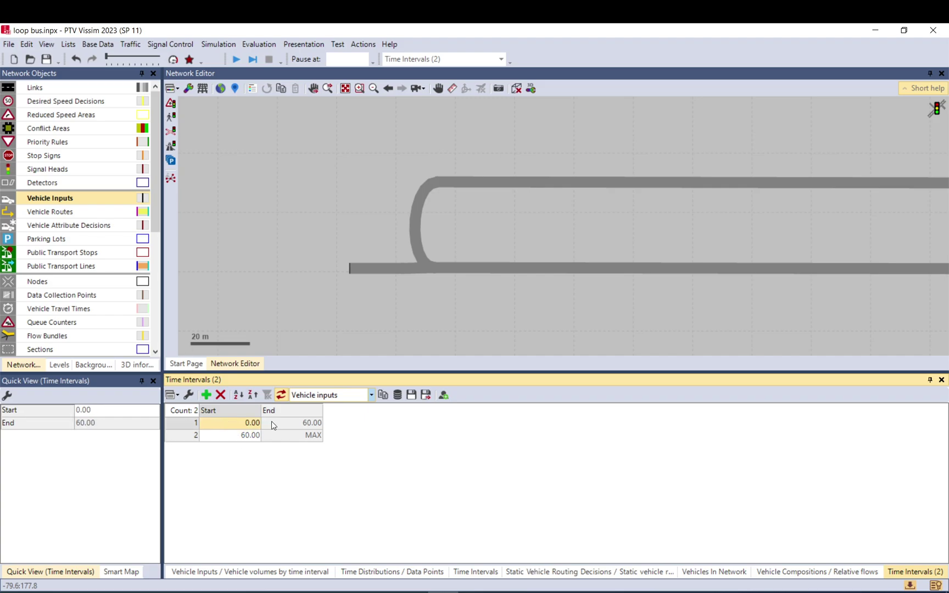
pyautogui.click(274, 425)
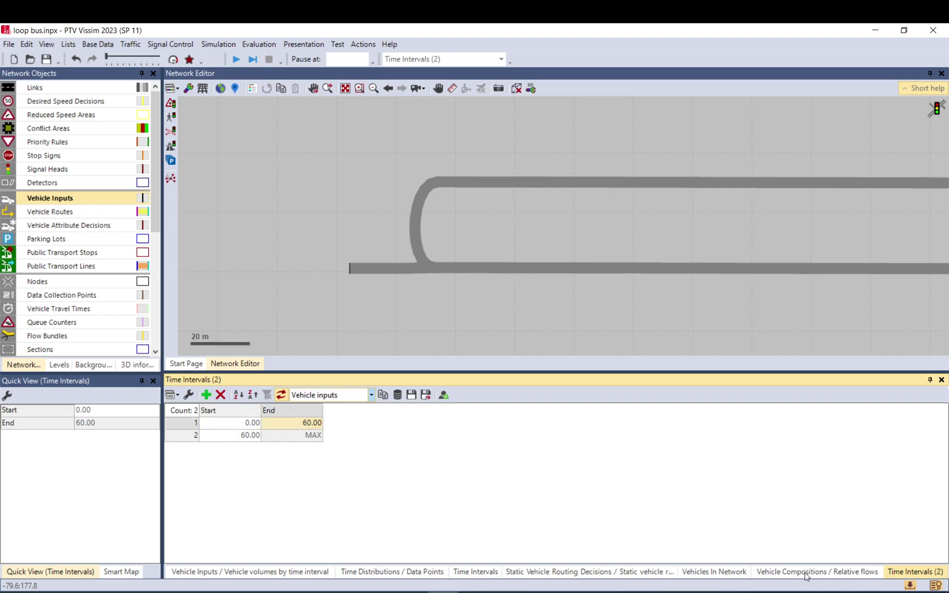
# Step: Set the link 3 vehicle input's volume for the 0-60 interval to 60 and widen the volume column
pyautogui.rightClick(61, 203)
pyautogui.click(77, 206)
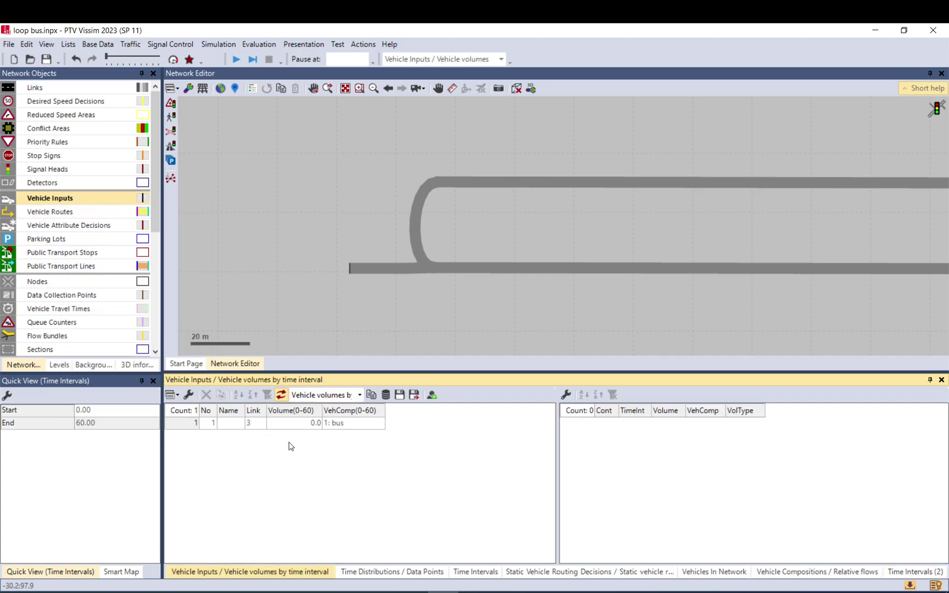
pyautogui.click(305, 426)
pyautogui.click(305, 427)
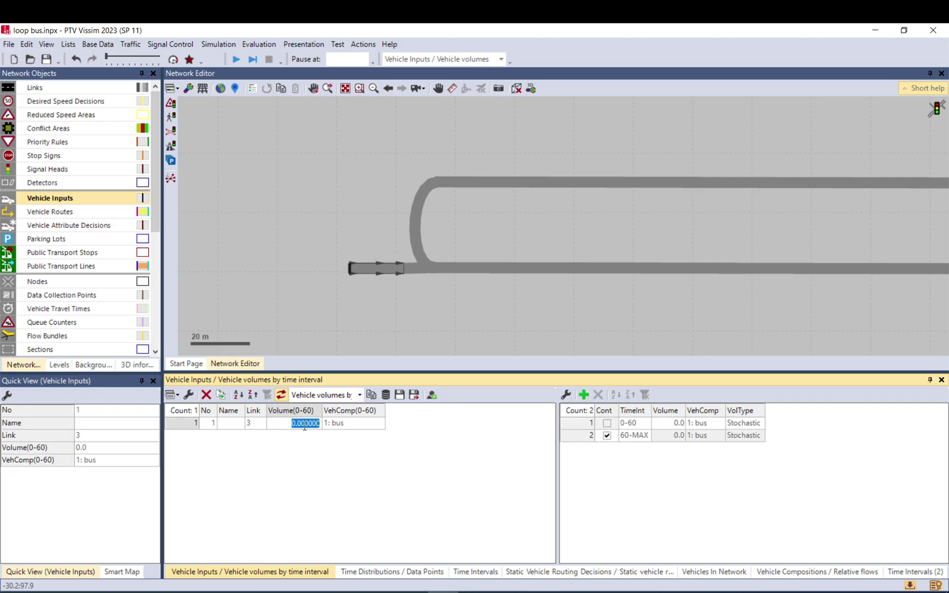
pyautogui.write('60')
pyautogui.press('Return')
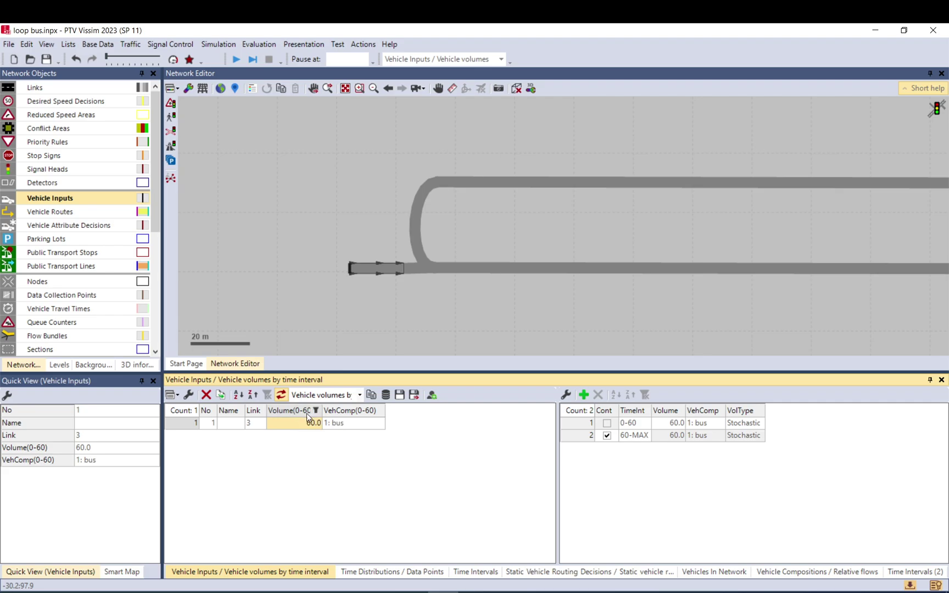
pyautogui.moveTo(362, 410); pyautogui.dragTo(365, 411)
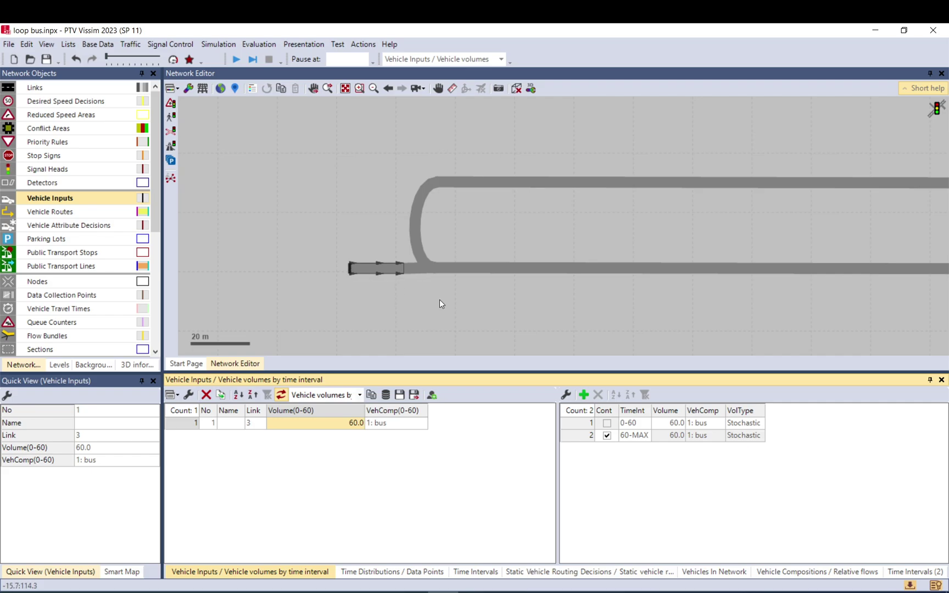
pyautogui.click(360, 395)
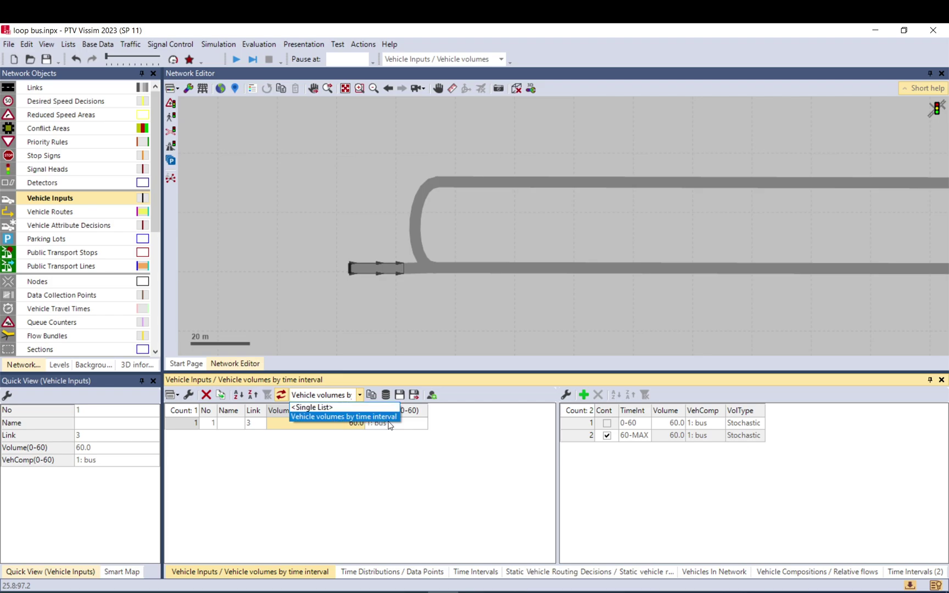
pyautogui.click(582, 461)
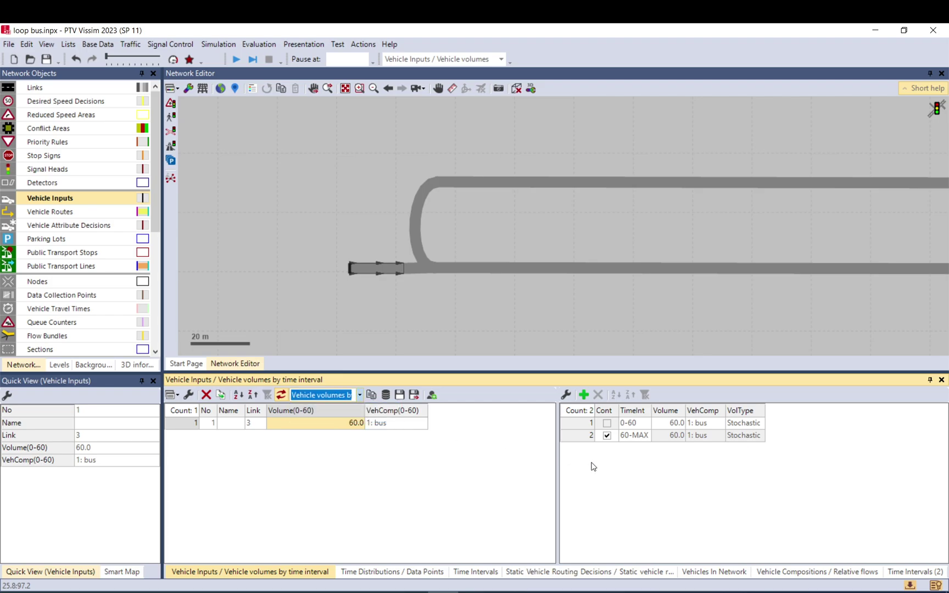
# Step: Turn off the continued option for the 60-MAX interval of the vehicle input and set its volume to 0
pyautogui.click(607, 436)
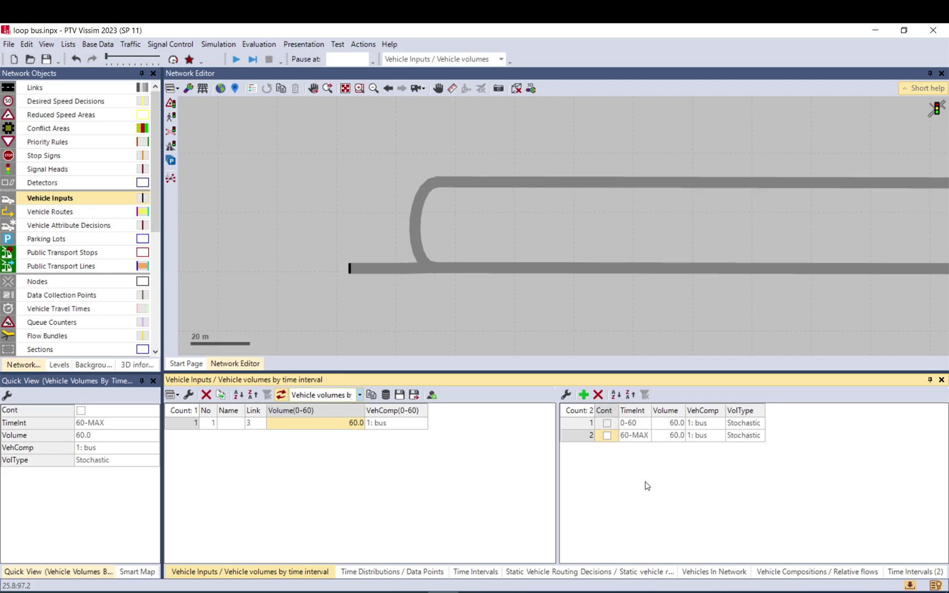
pyautogui.click(669, 437)
pyautogui.click(639, 424)
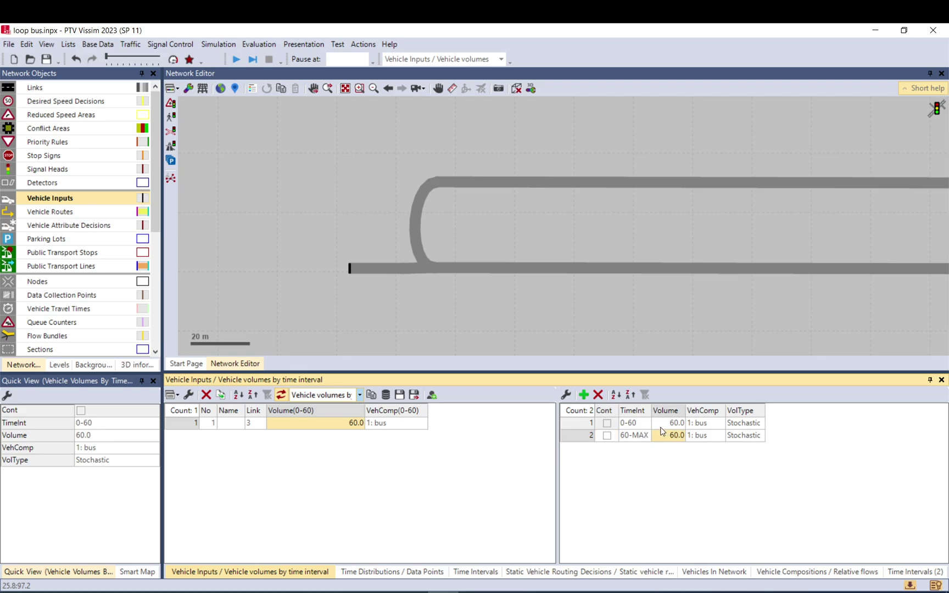
pyautogui.click(626, 436)
pyautogui.click(607, 435)
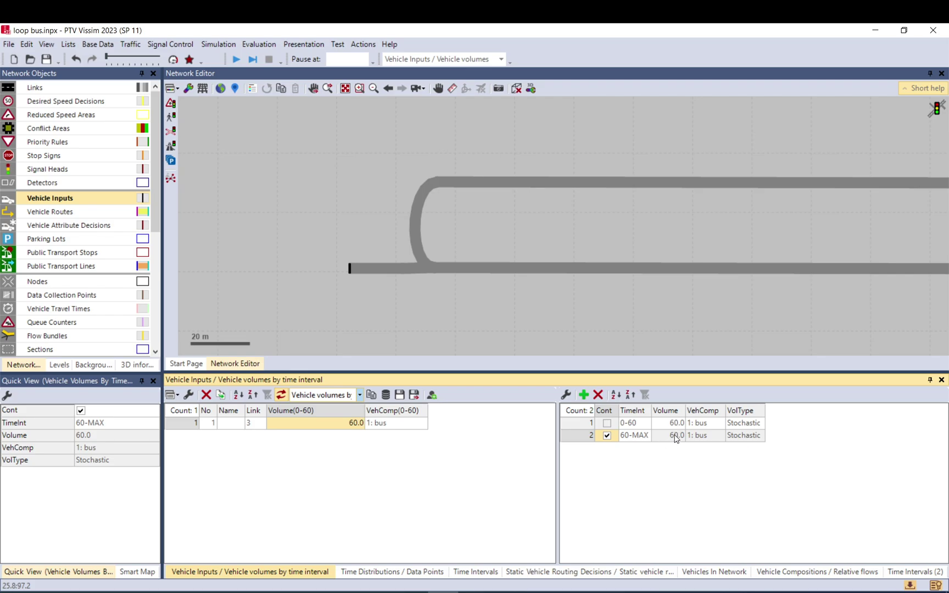
pyautogui.click(607, 435)
pyautogui.click(665, 440)
pyautogui.write('0')
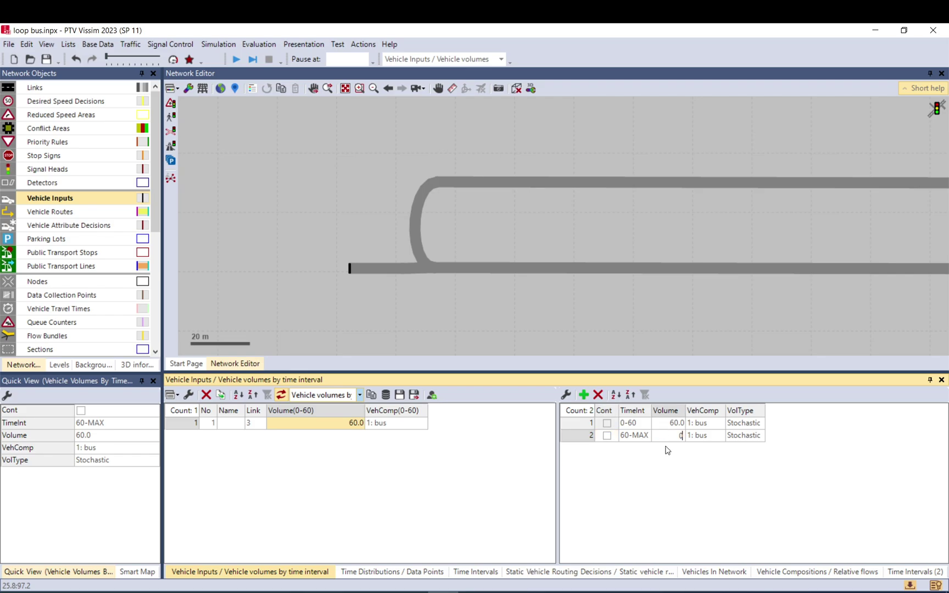
pyautogui.press('Return')
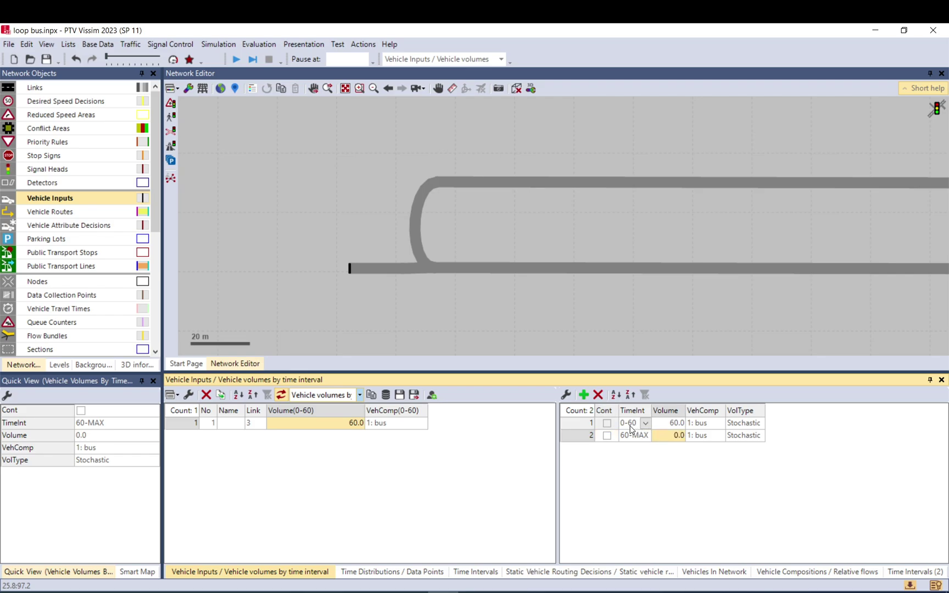
# Step: Set the volume type of the vehicle input's 0-60 interval to Exact
pyautogui.click(674, 424)
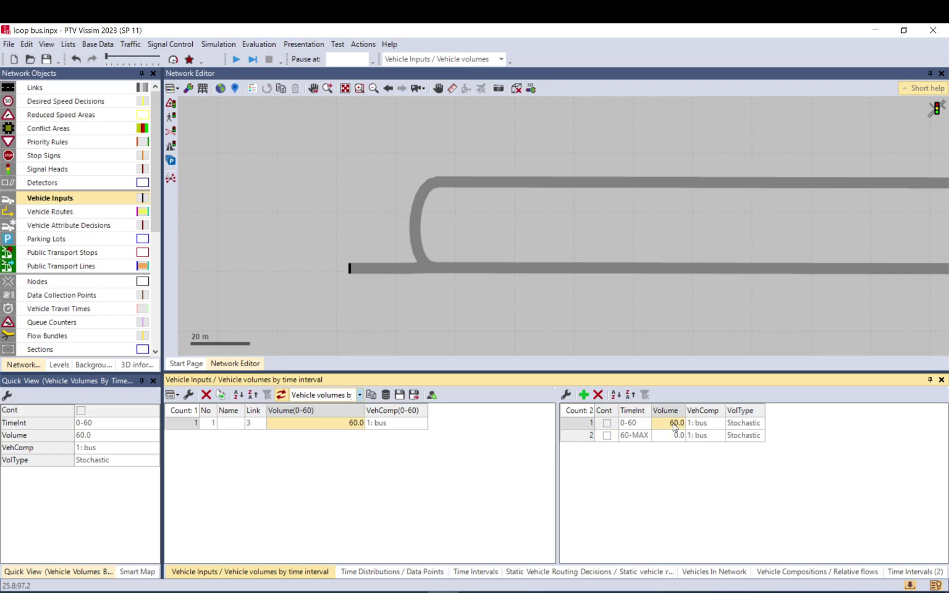
pyautogui.click(750, 427)
pyautogui.click(747, 428)
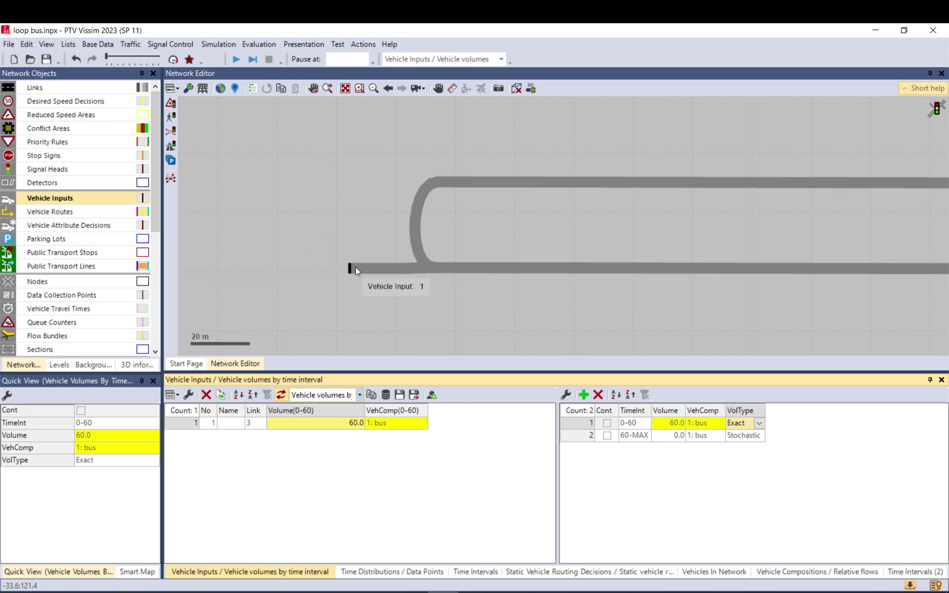
pyautogui.click(437, 297)
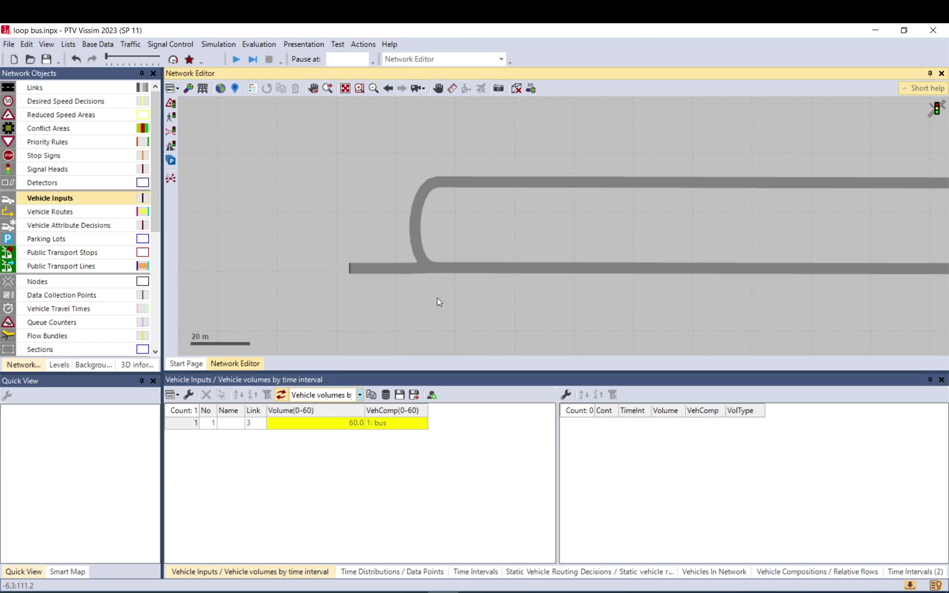
# Step: Create a static vehicle route from about 4.2 m on link 3 to about 6.5 m on link 1, just past the connector
pyautogui.moveTo(465, 372); pyautogui.dragTo(464, 473)
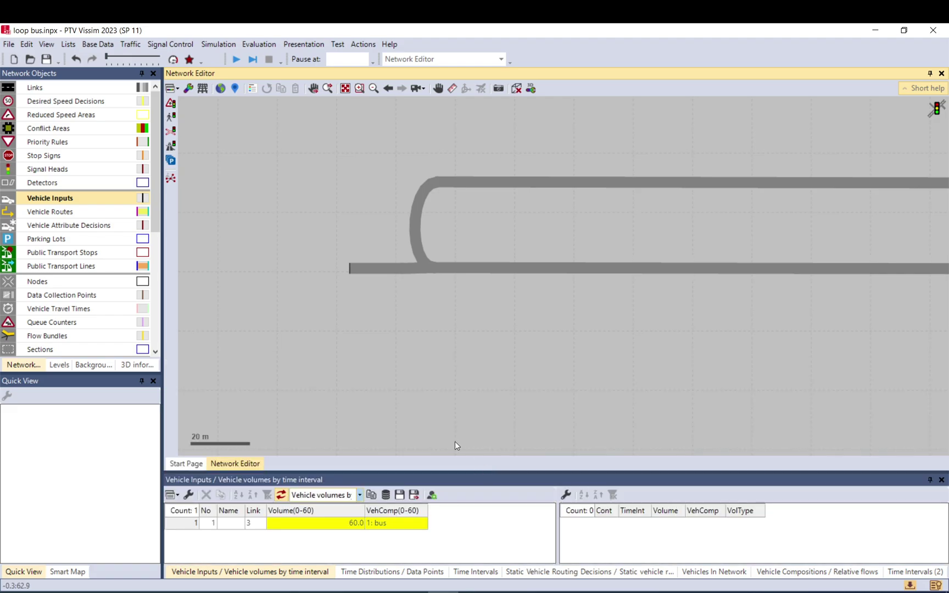
pyautogui.click(63, 212)
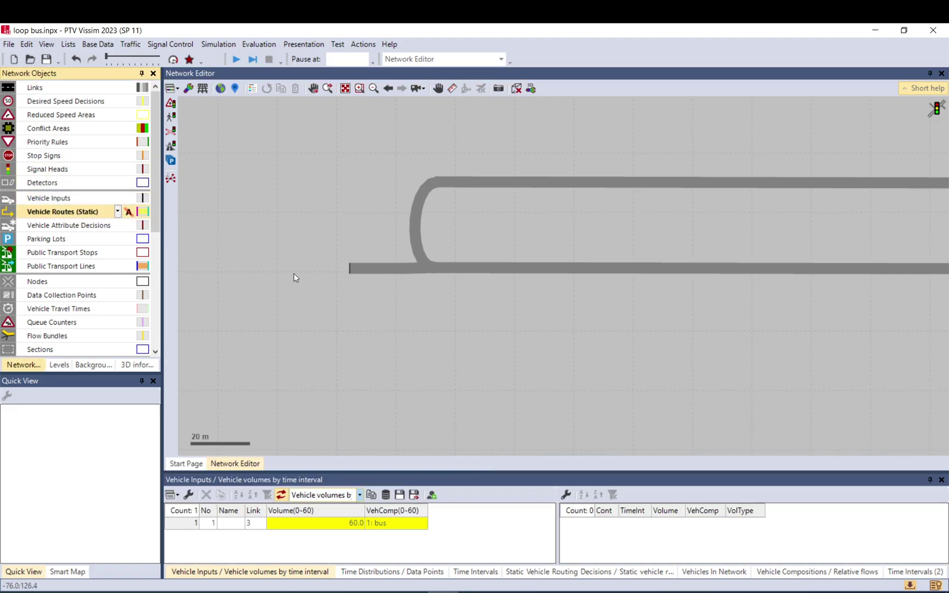
pyautogui.rightClick(362, 268)
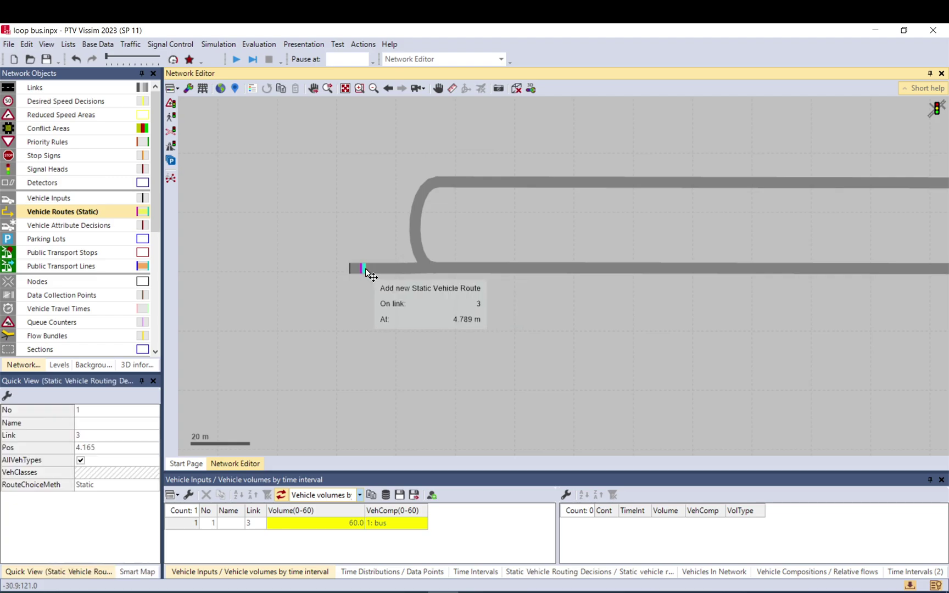
pyautogui.click(454, 271)
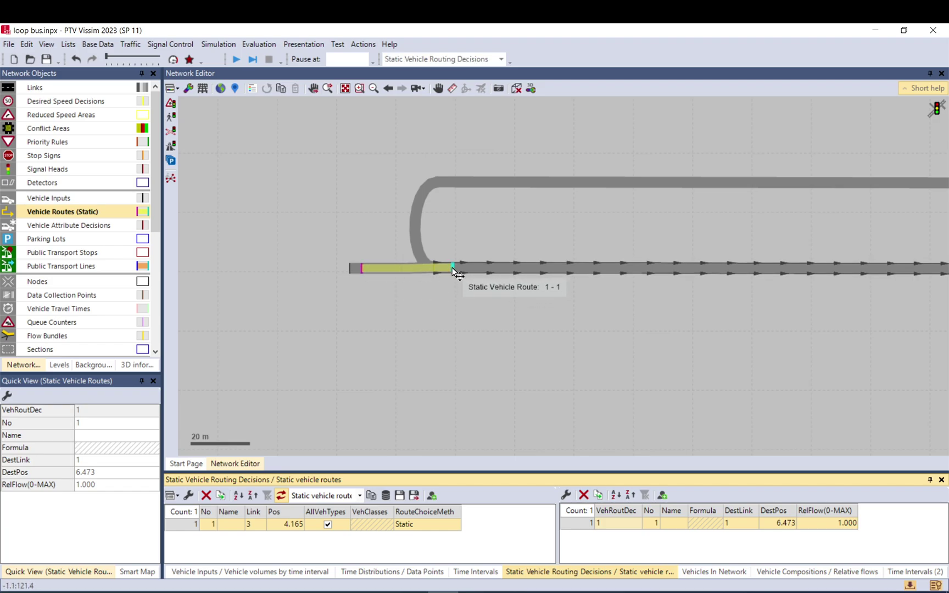
pyautogui.click(461, 250)
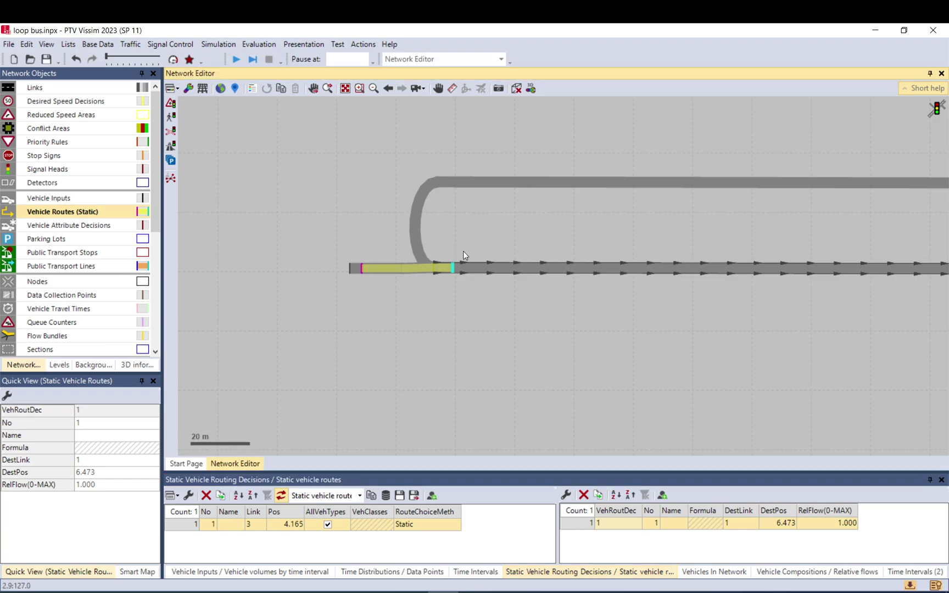
pyautogui.click(455, 276)
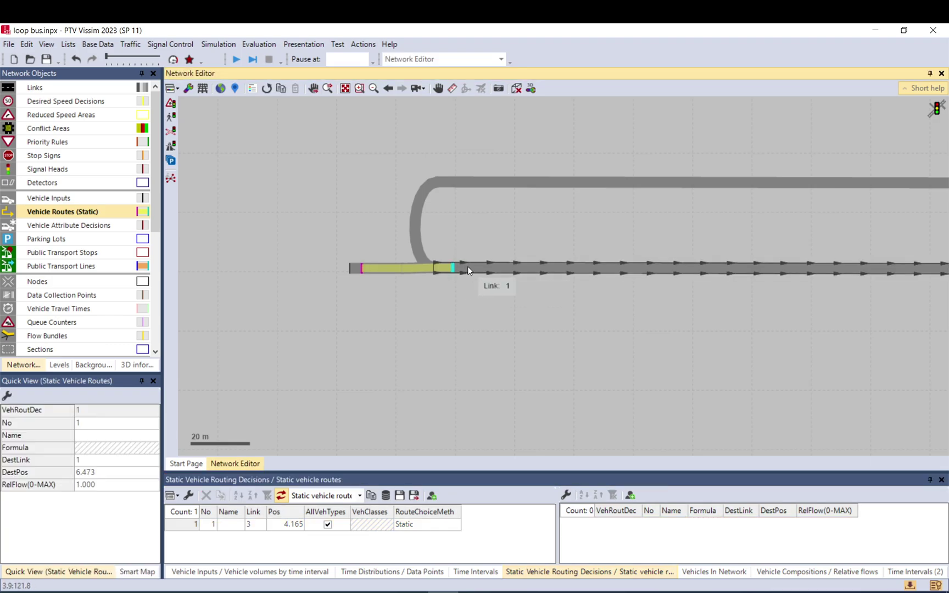
pyautogui.click(478, 250)
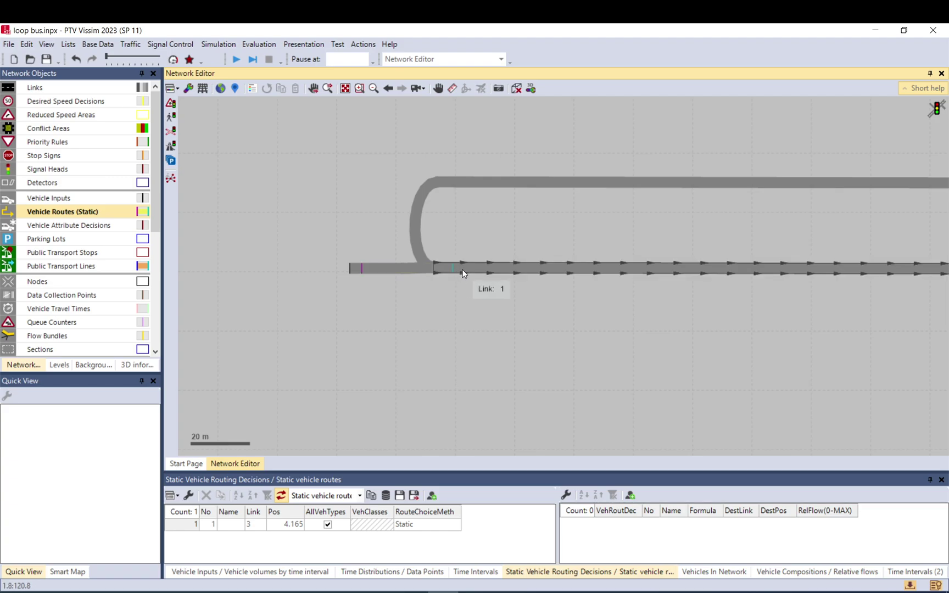
# Step: Add a second static routing decision at about 13.6 m on link 1, with a route around the loop ending at about 4 m on link 1
pyautogui.click(473, 267)
pyautogui.press('Escape')
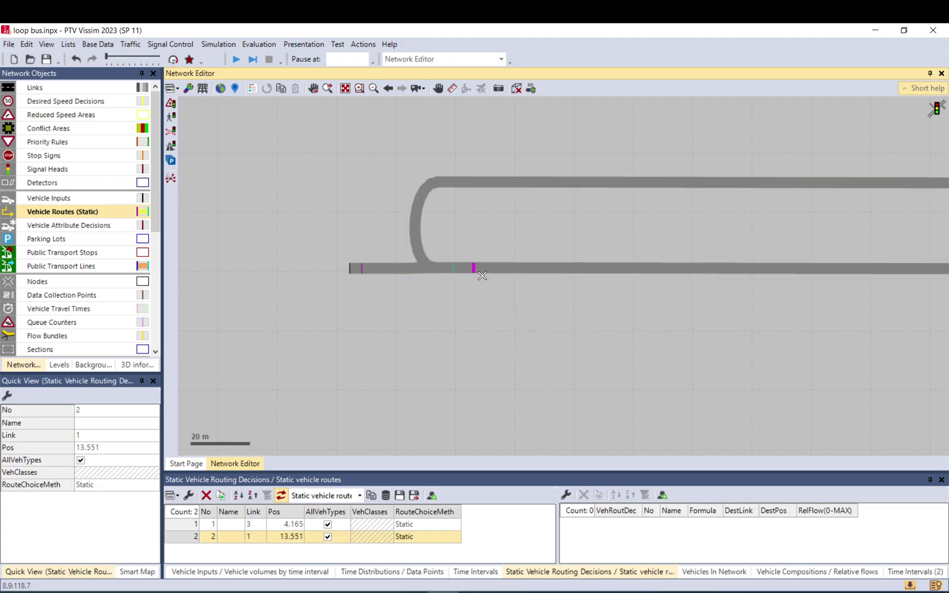
pyautogui.click(450, 273)
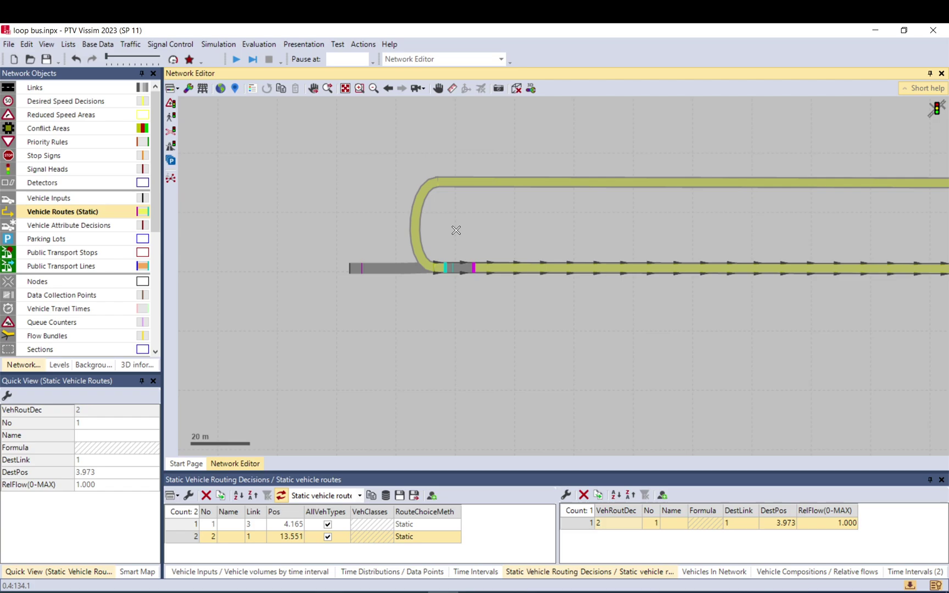
# Step: Examine the highlighted loop route along the road and compare the two routing decisions near the entry link
pyautogui.scroll(-5, 428, 240)
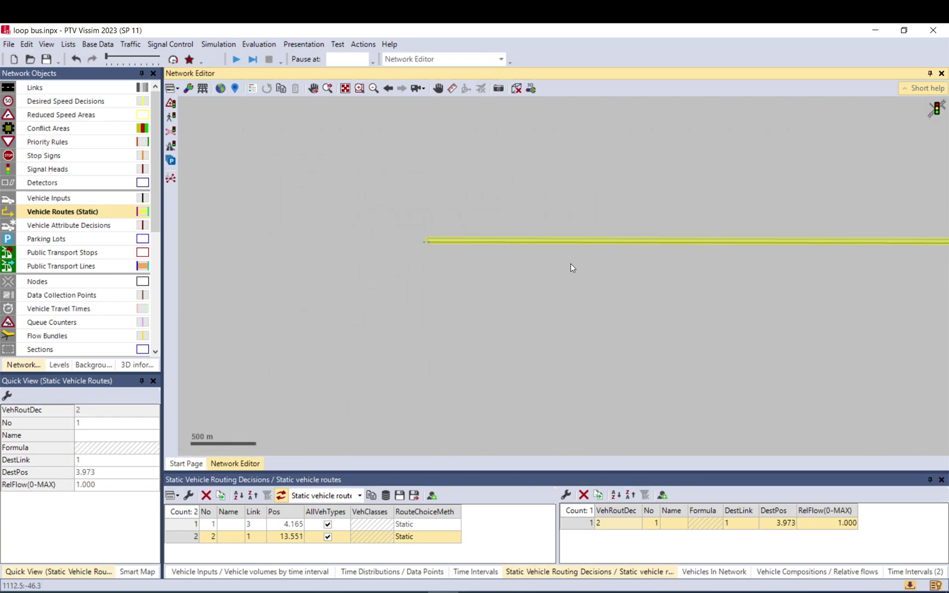
pyautogui.scroll(-5, 236, 253)
pyautogui.scroll(-2, 236, 253)
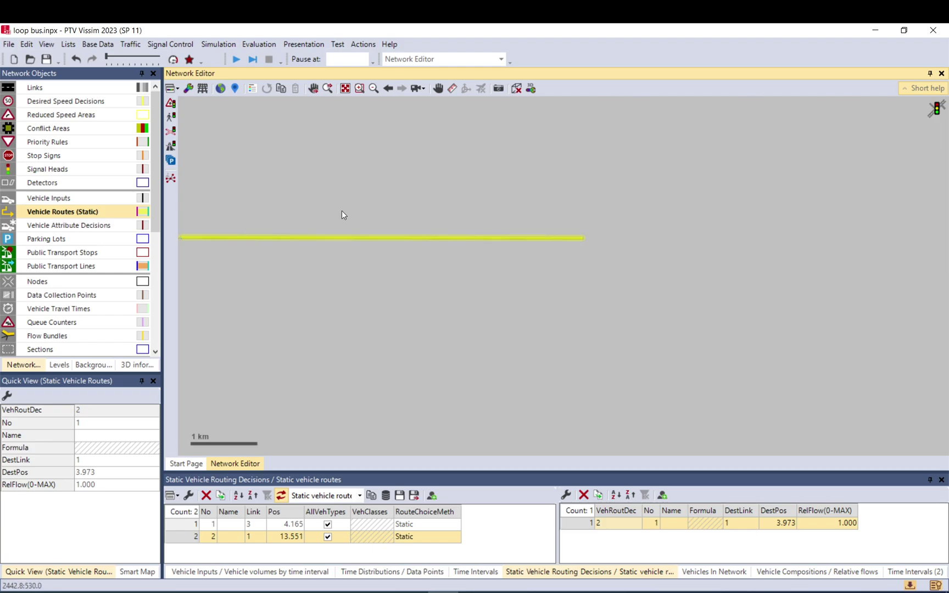
pyautogui.scroll(5, 417, 241)
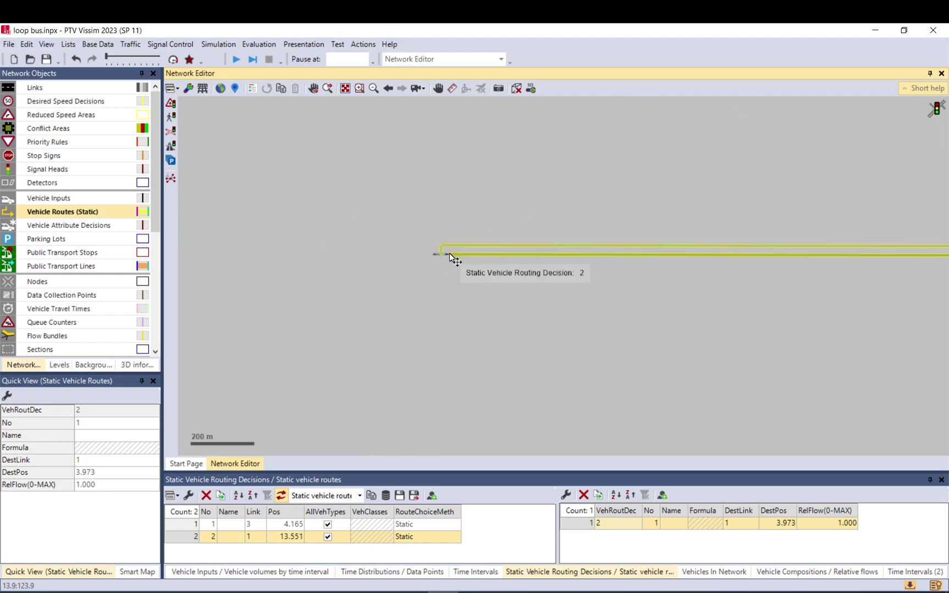
pyautogui.scroll(6, 449, 253)
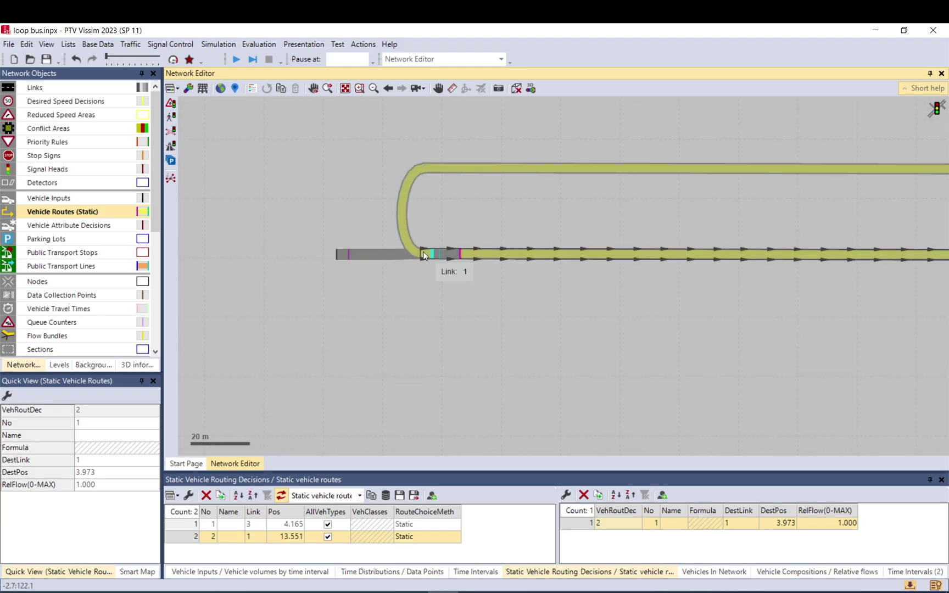
pyautogui.click(352, 258)
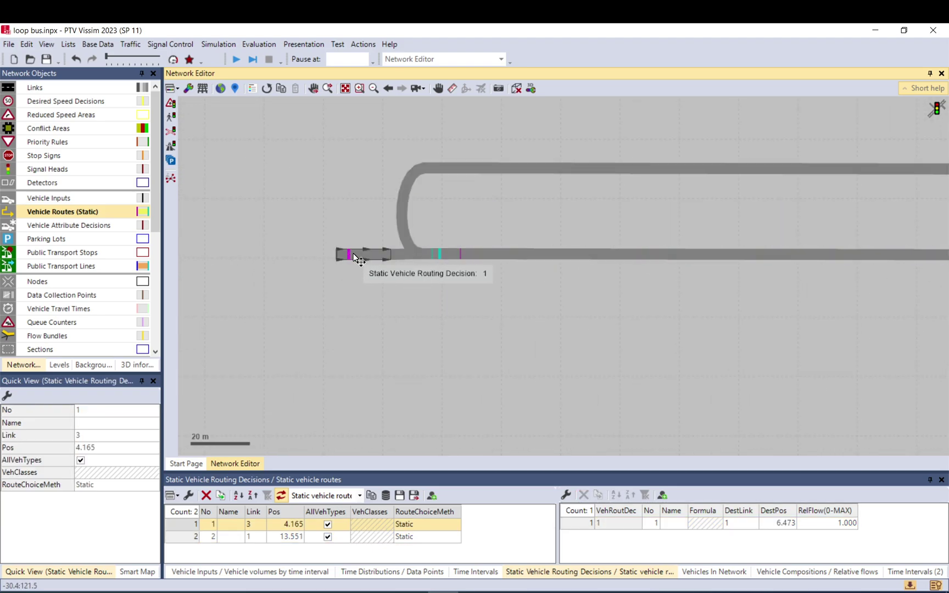
pyautogui.click(462, 257)
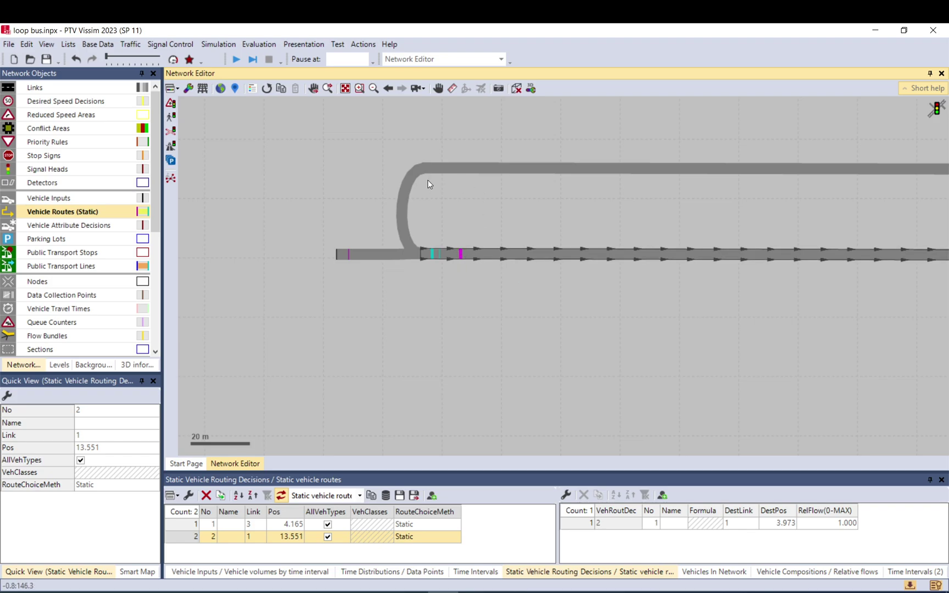
pyautogui.click(430, 252)
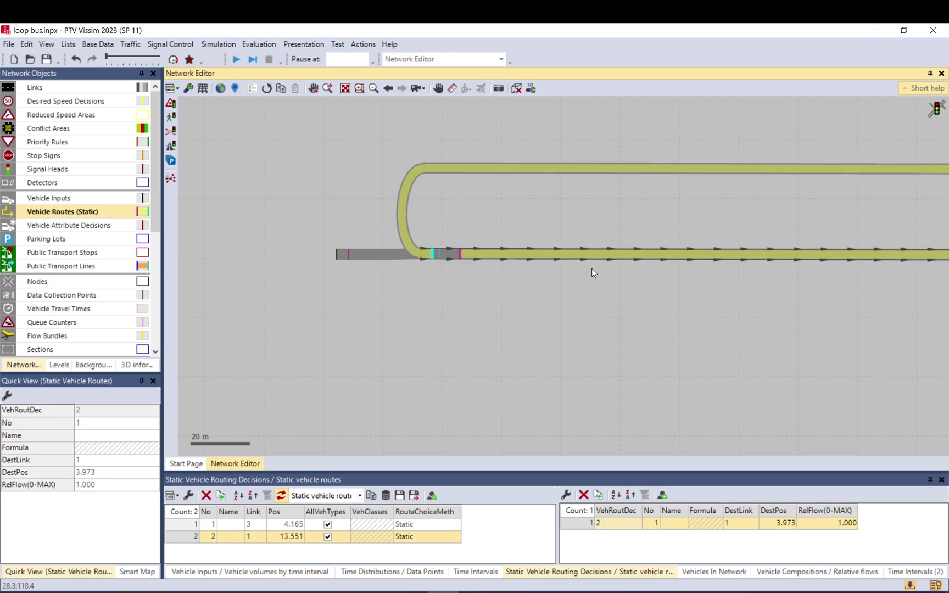
pyautogui.click(500, 203)
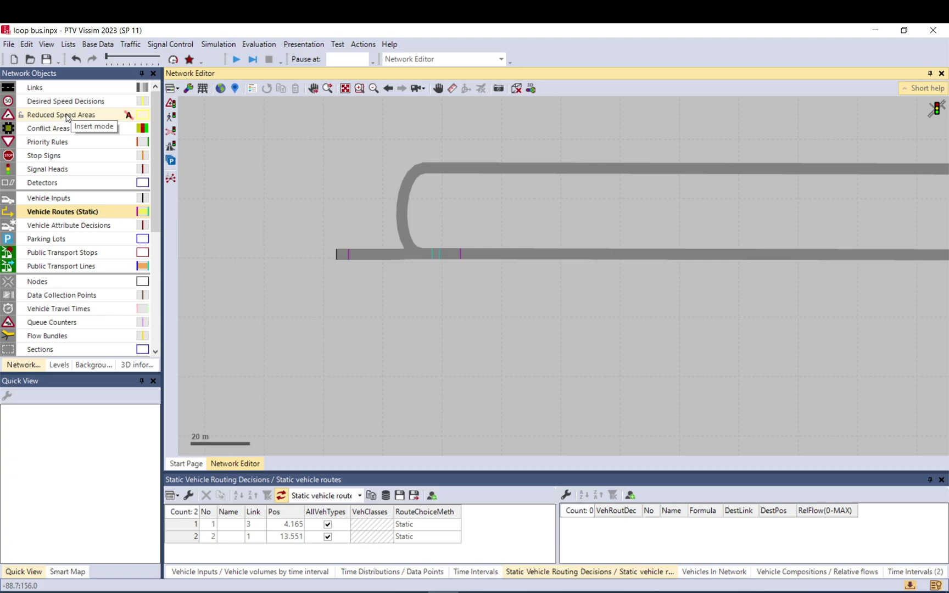
# Step: Place a stop sign on lane 1 of link 1, about 115.2 m along the link
pyautogui.click(60, 159)
pyautogui.scroll(-3, 231, 223)
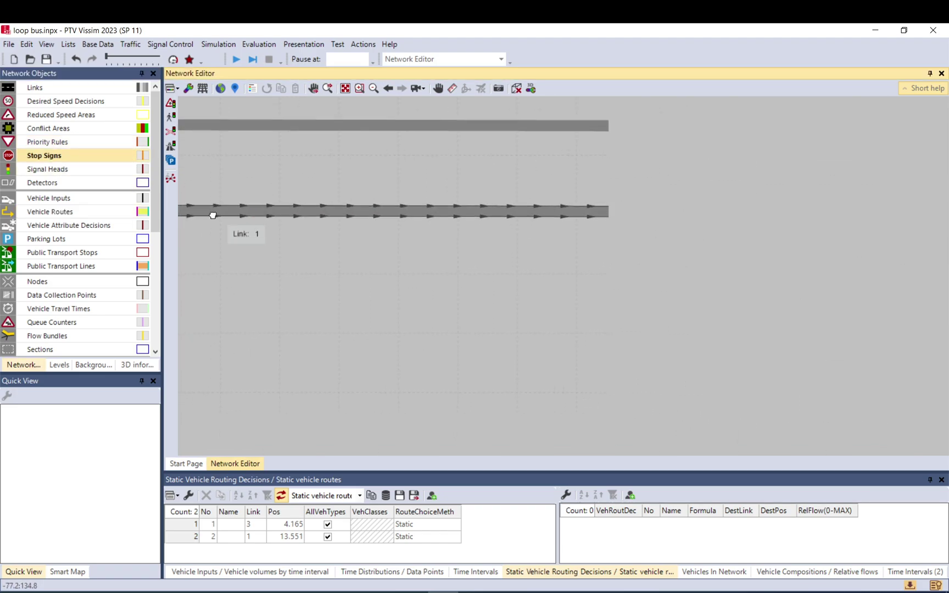
pyautogui.rightClick(387, 218)
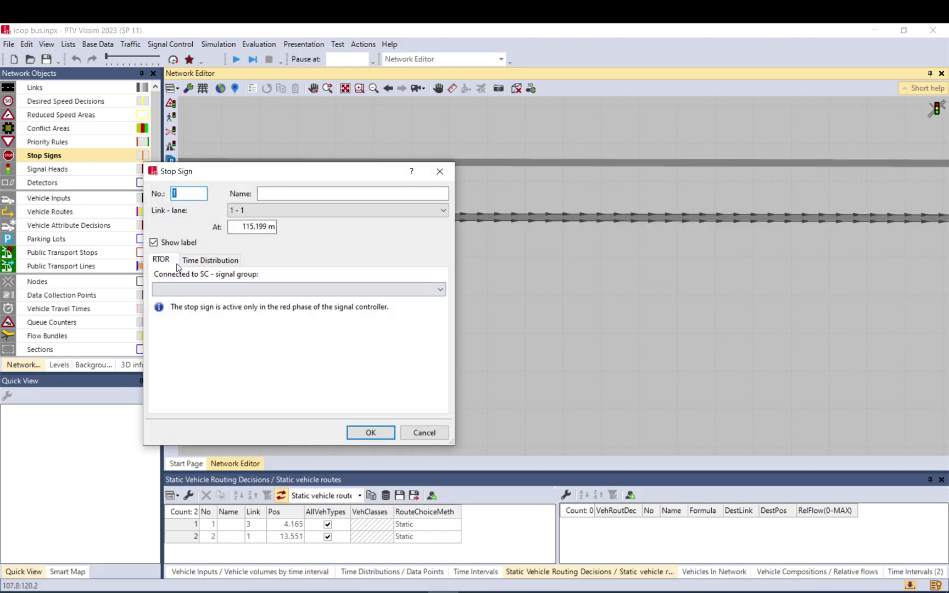
# Step: Assign the stop sign a dwell time distribution of 30 s ± for the 30: Bus vehicle class
pyautogui.click(199, 261)
pyautogui.rightClick(218, 313)
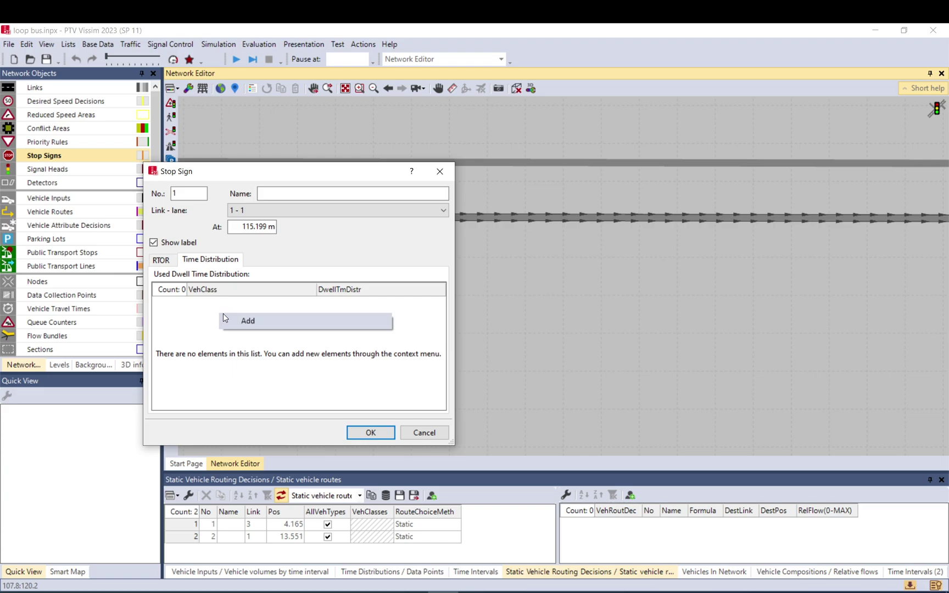
pyautogui.click(246, 323)
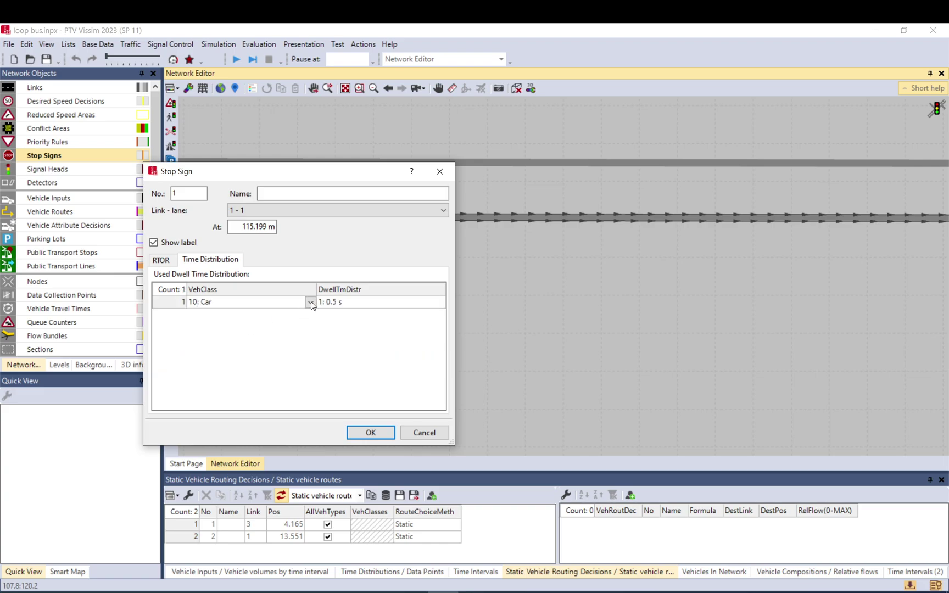
pyautogui.click(311, 303)
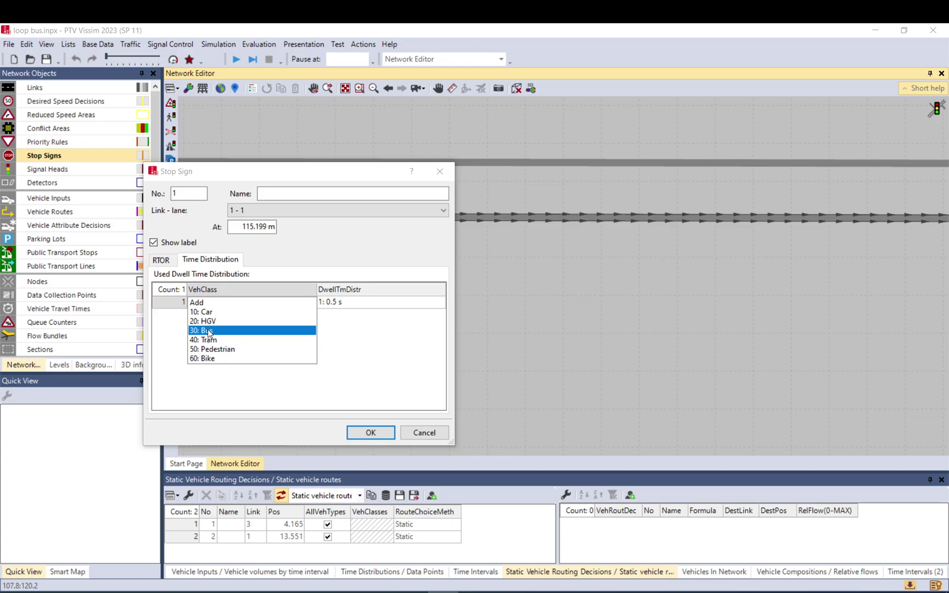
pyautogui.click(209, 330)
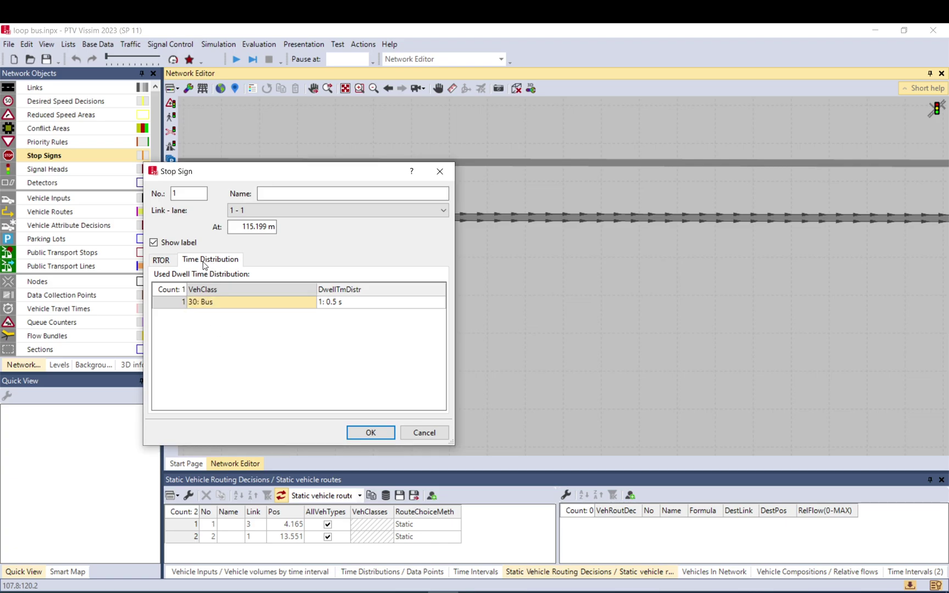
pyautogui.click(354, 305)
pyautogui.click(440, 303)
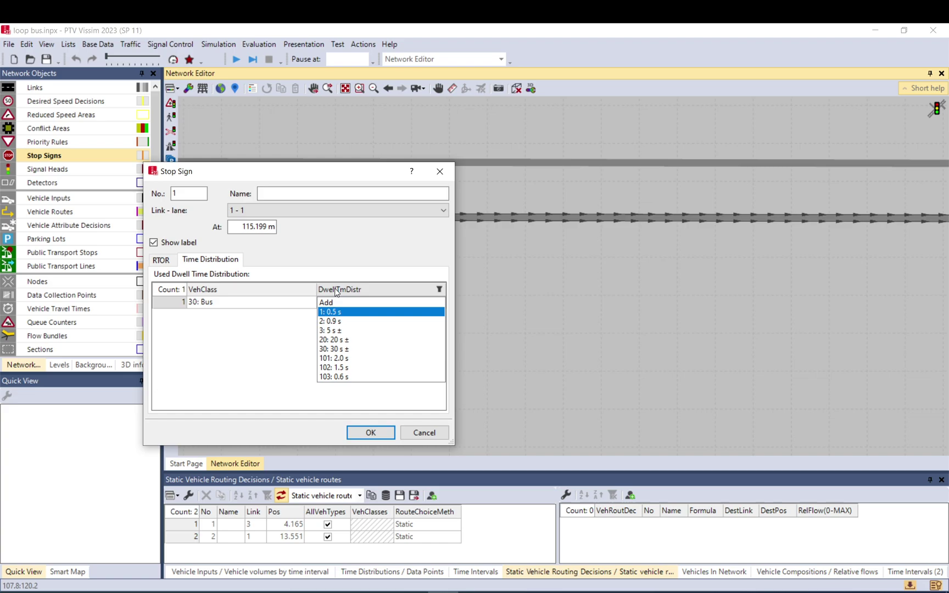
pyautogui.click(340, 350)
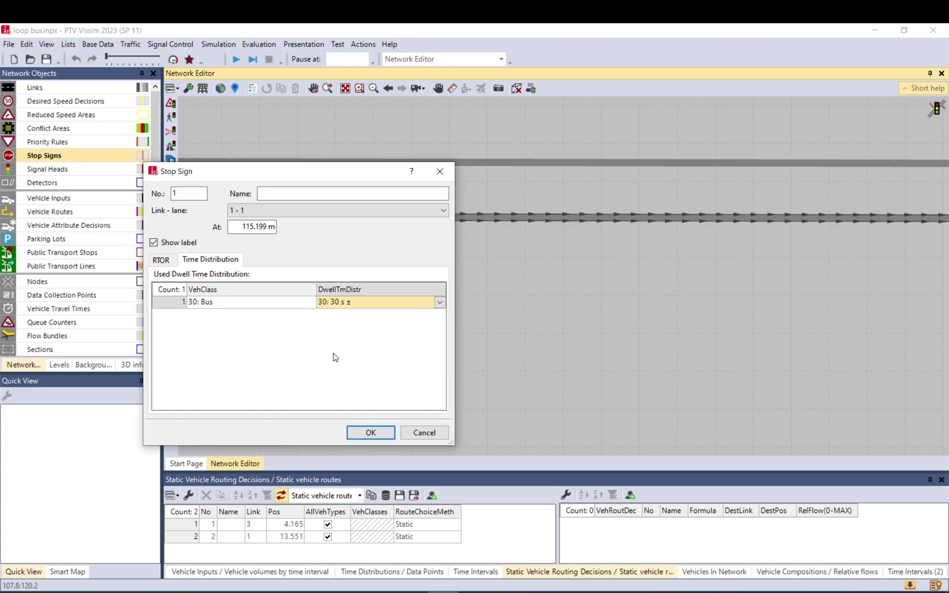
pyautogui.click(371, 433)
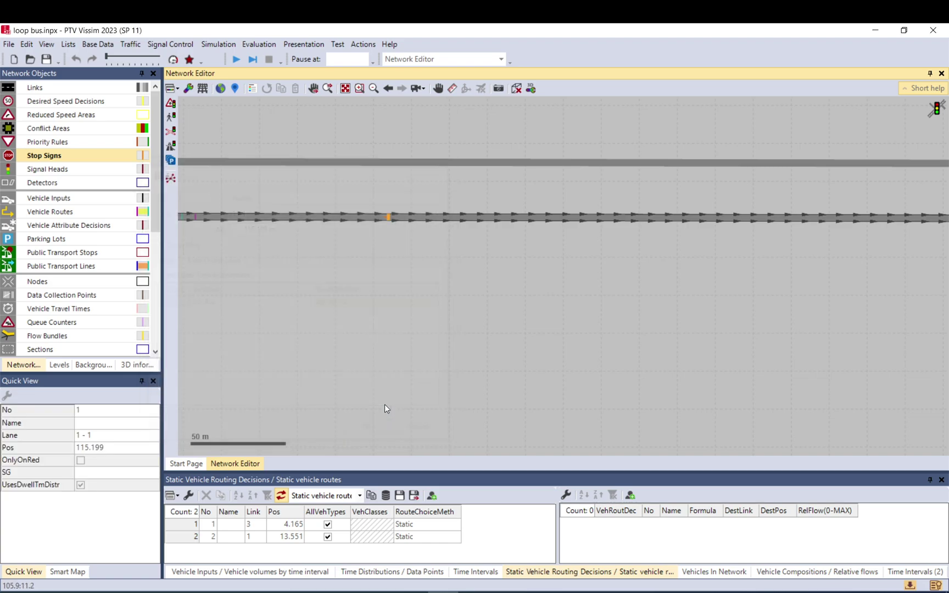
# Step: Open the time distributions list and examine the 30 s ± distribution's type, standard deviation, average and curve
pyautogui.click(98, 44)
pyautogui.moveTo(110, 152)
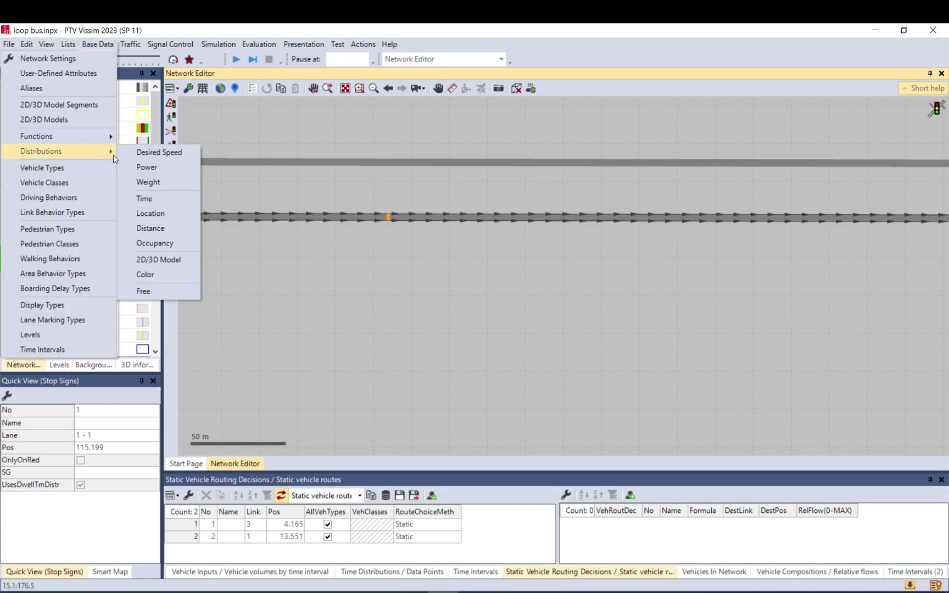
pyautogui.click(159, 202)
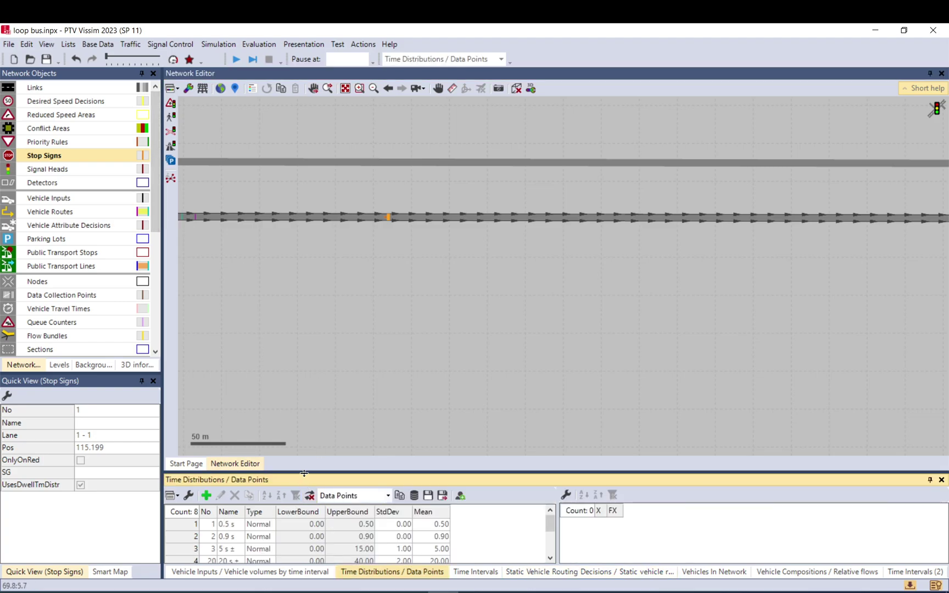
pyautogui.moveTo(303, 473); pyautogui.dragTo(316, 388)
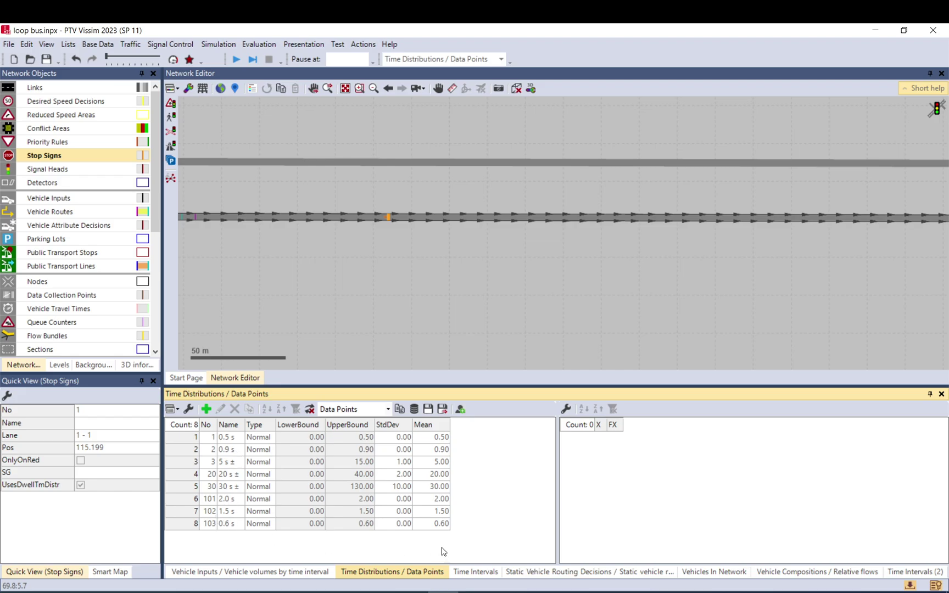
pyautogui.click(229, 487)
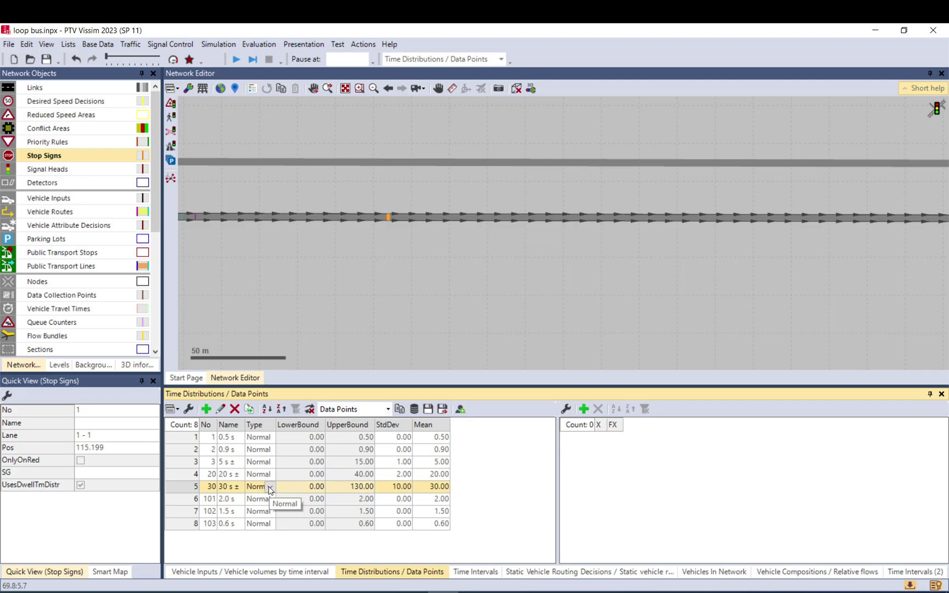
pyautogui.doubleClick(192, 490)
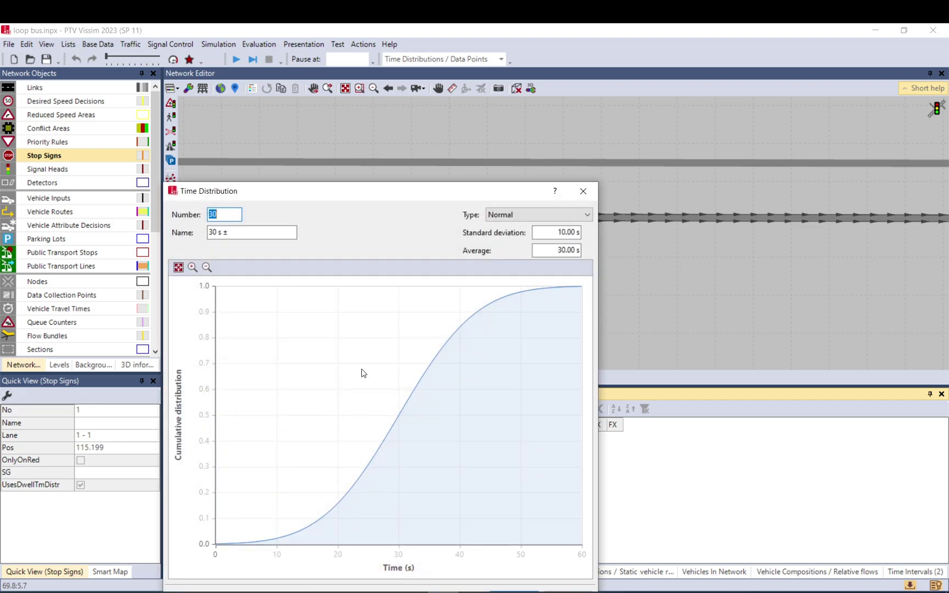
pyautogui.moveTo(379, 203); pyautogui.dragTo(527, 103)
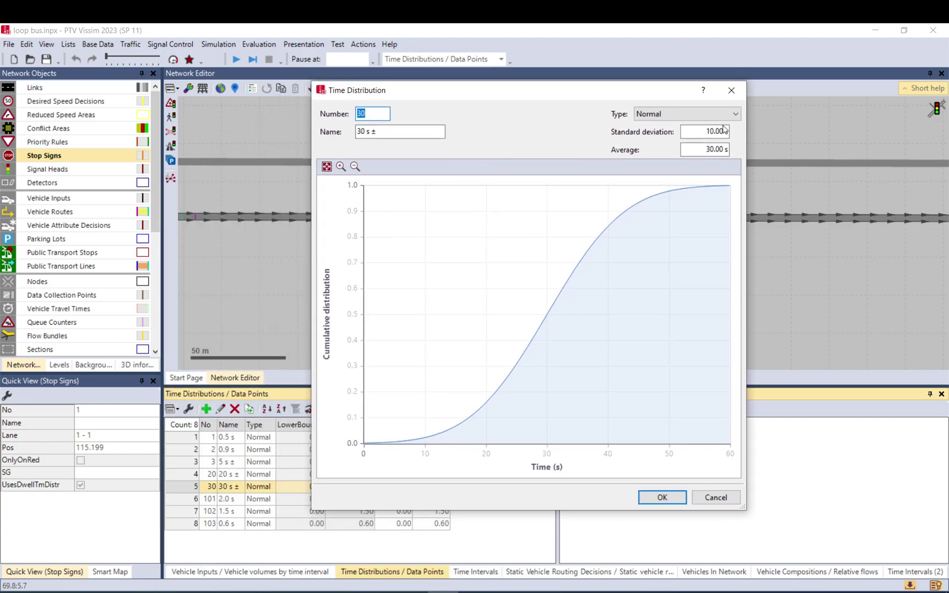
# Step: Set the 30 s ± distribution's average to 50 s, try the Empirical type, and return the type to Normal
pyautogui.click(696, 154)
pyautogui.press('Delete')
pyautogui.write('5')
pyautogui.click(690, 130)
pyautogui.click(670, 119)
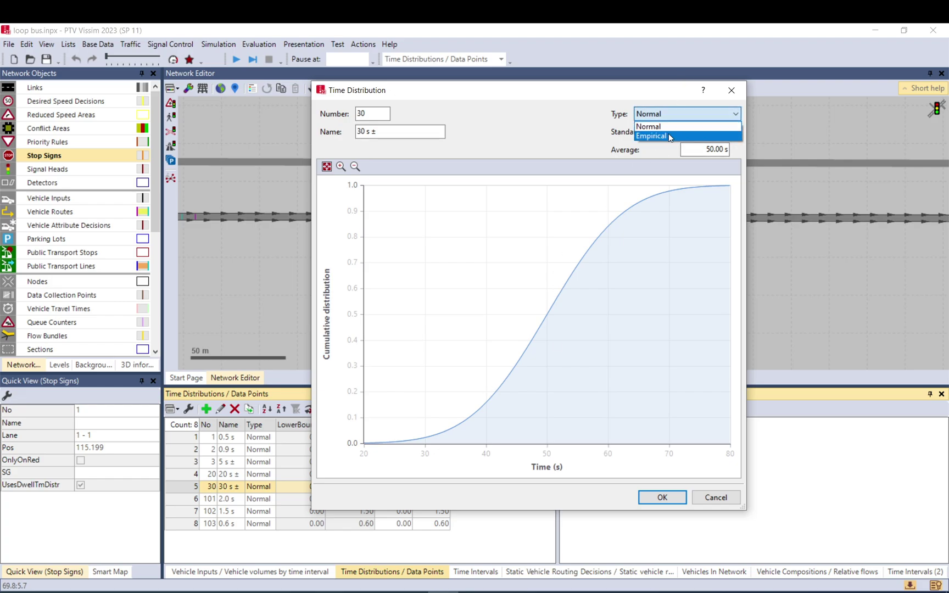
pyautogui.click(670, 135)
pyautogui.click(672, 116)
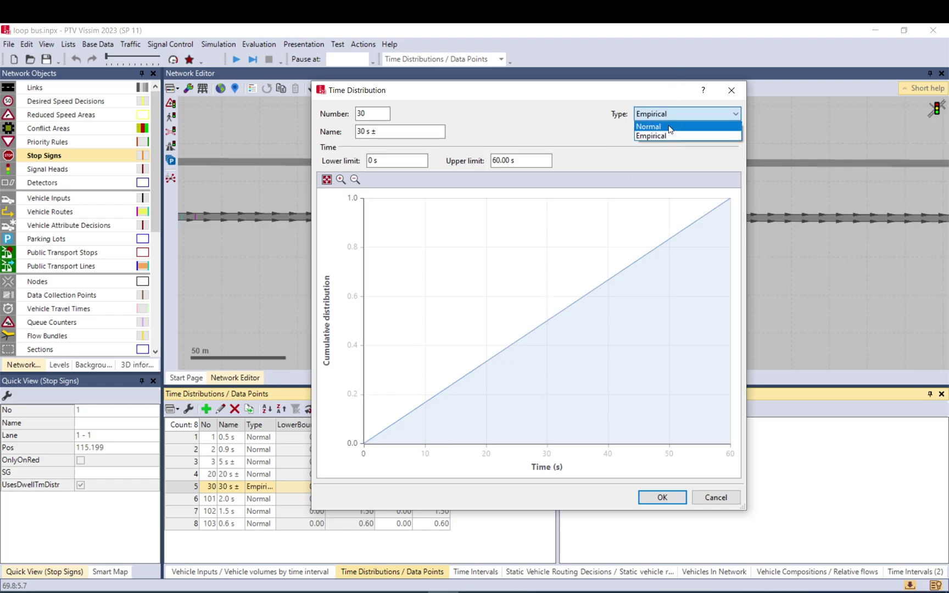
pyautogui.click(670, 126)
# Step: Set the 30 s ± distribution's standard deviation to 10 s and its average to 30 s, and accept the settings
pyautogui.click(708, 131)
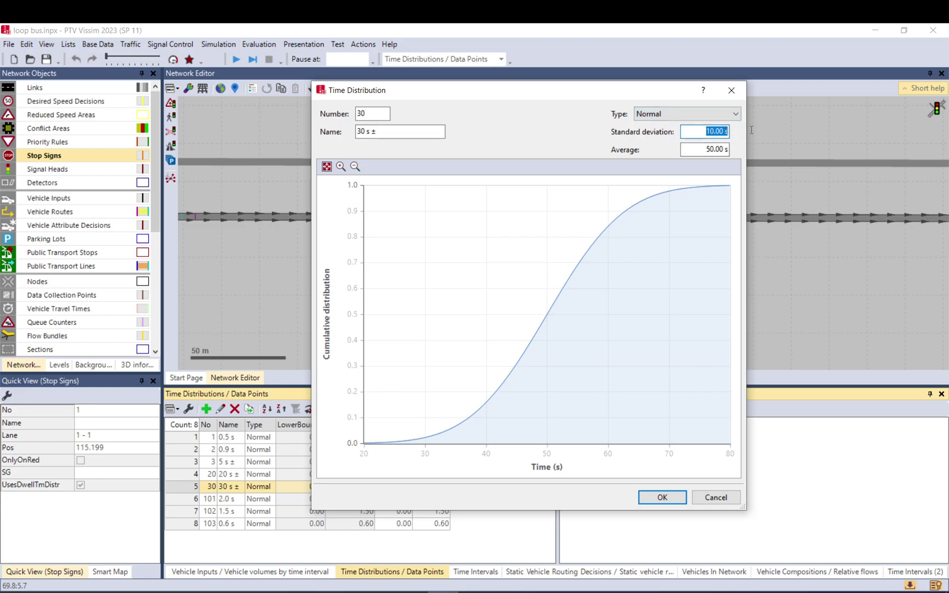
pyautogui.write('1')
pyautogui.click(705, 150)
pyautogui.moveTo(691, 150); pyautogui.dragTo(739, 136)
pyautogui.write('3010')
pyautogui.click(698, 152)
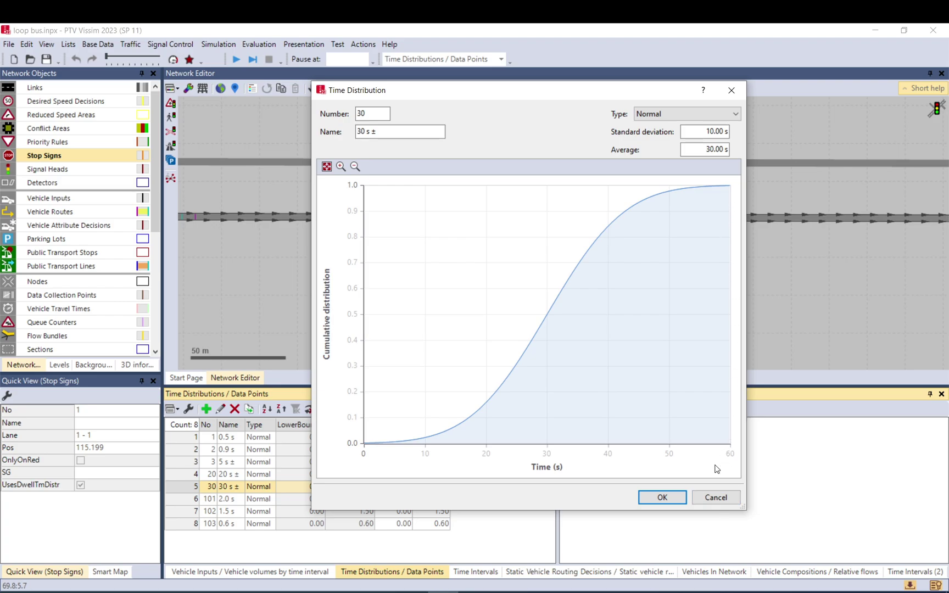
pyautogui.click(662, 497)
# Step: Duplicate the stop sign on link 1 and place the copy on lane 1 of link 2 at about 5819.3 m
pyautogui.click(425, 282)
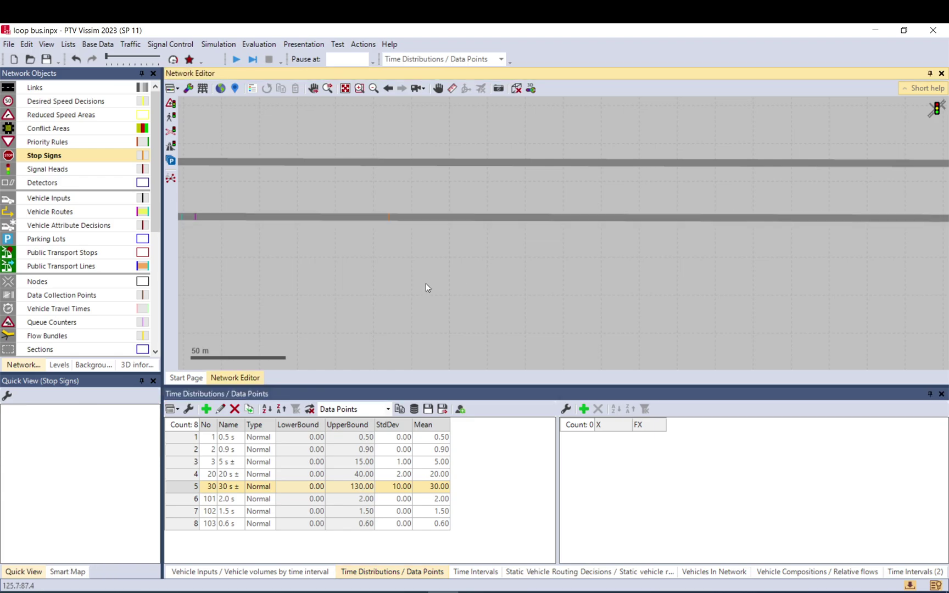
pyautogui.click(387, 219)
pyautogui.rightClick(386, 219)
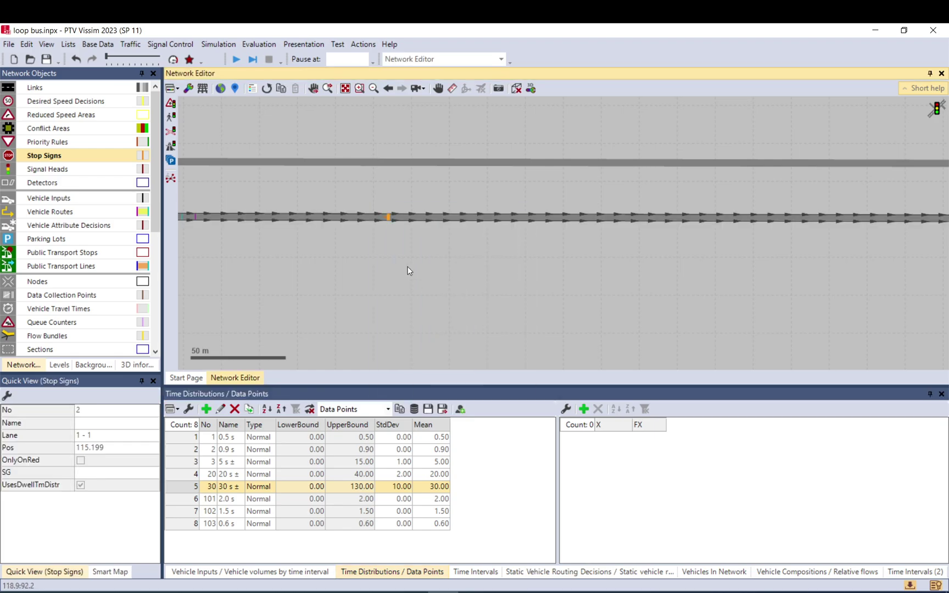
pyautogui.click(408, 266)
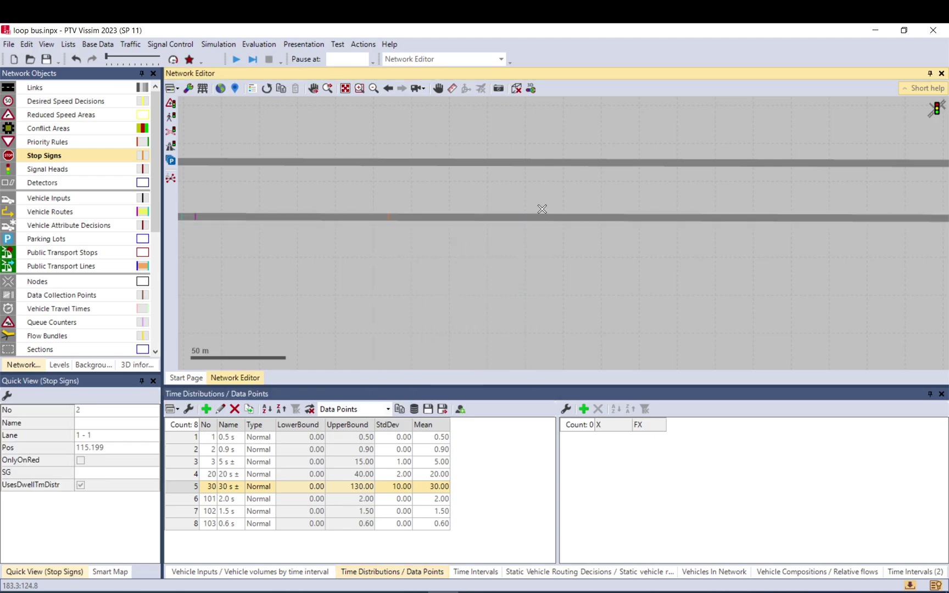
pyautogui.click(544, 164)
# Step: Duplicate the stop sign on link 2 and place the copy on lane 1 of link 1 at about 602.9 m
pyautogui.scroll(-1, 521, 226)
pyautogui.rightClick(539, 181)
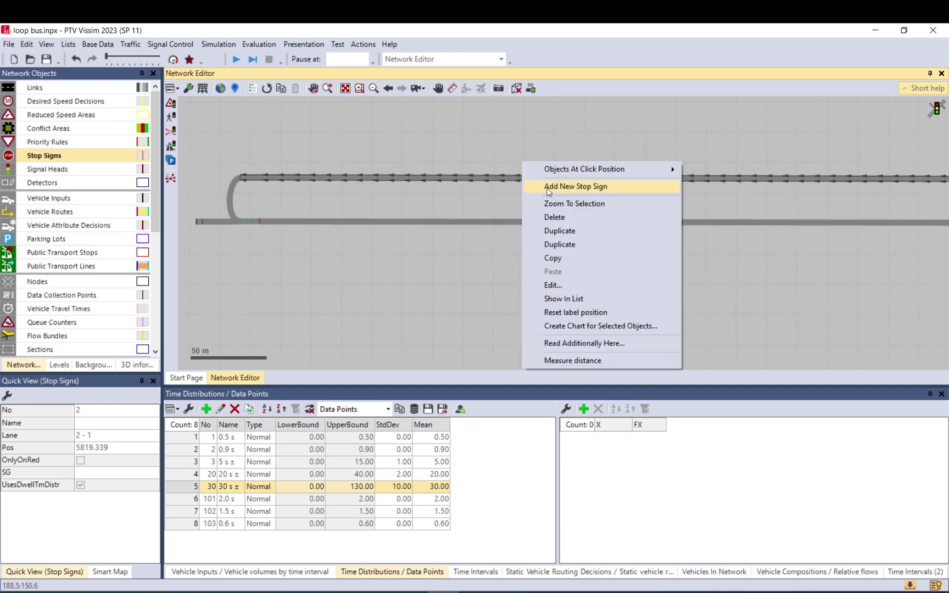
pyautogui.click(558, 244)
pyautogui.scroll(2, 638, 225)
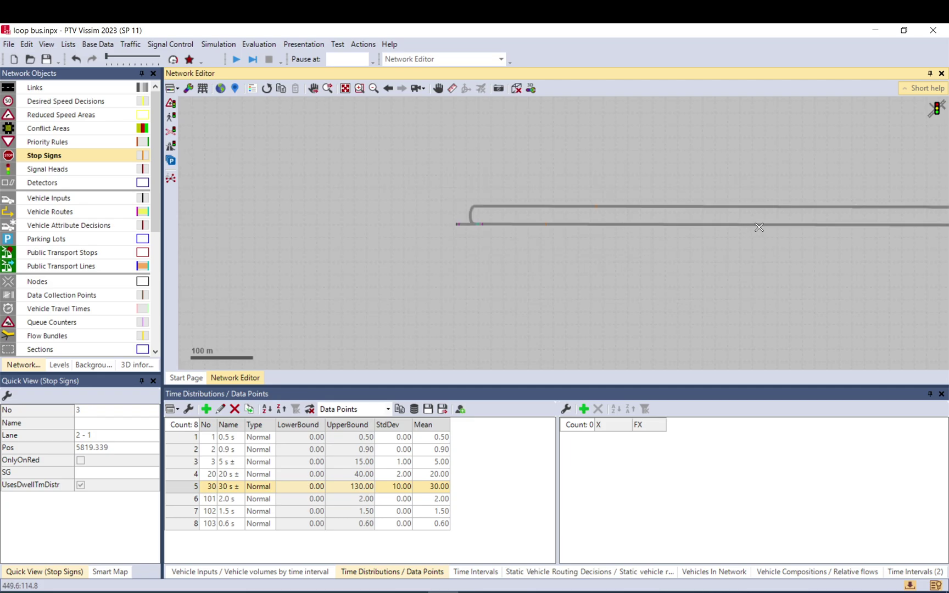
pyautogui.moveTo(853, 229); pyautogui.dragTo(371, 311)
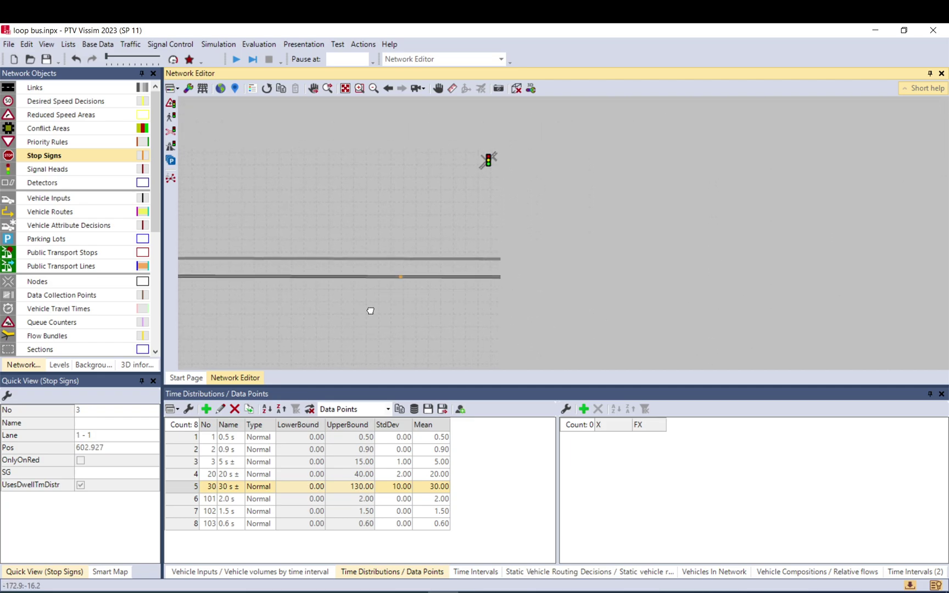
# Step: Duplicate the stop sign at 602.9 m on link 1 and place one on lane 1 of link 2 at about 4633.5 m
pyautogui.rightClick(402, 279)
pyautogui.click(423, 331)
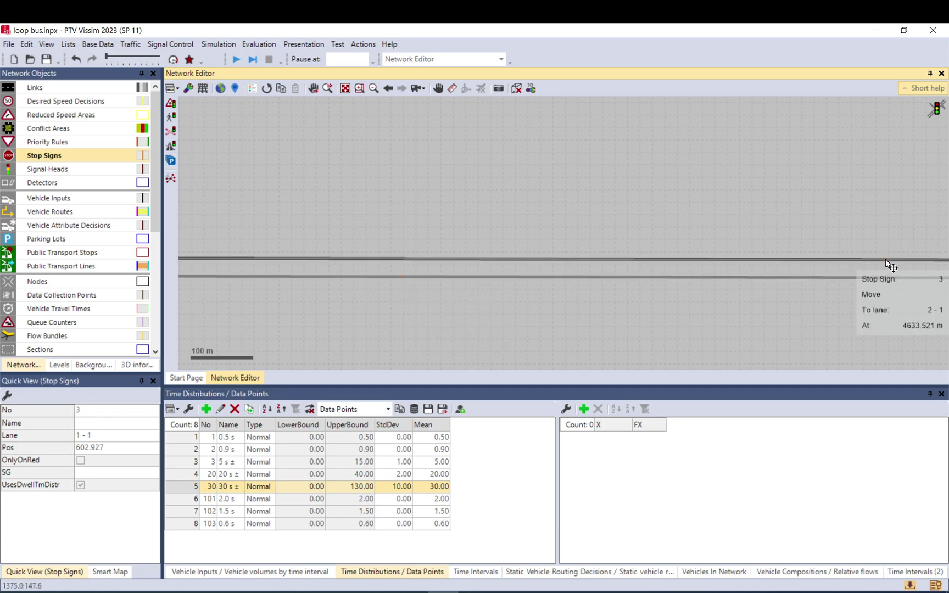
pyautogui.click(647, 338)
# Step: Duplicate the stop sign at 4633.5 m on link 2 and place one on lane 1 of link 1 at about 2962.7 m
pyautogui.scroll(-2, 640, 324)
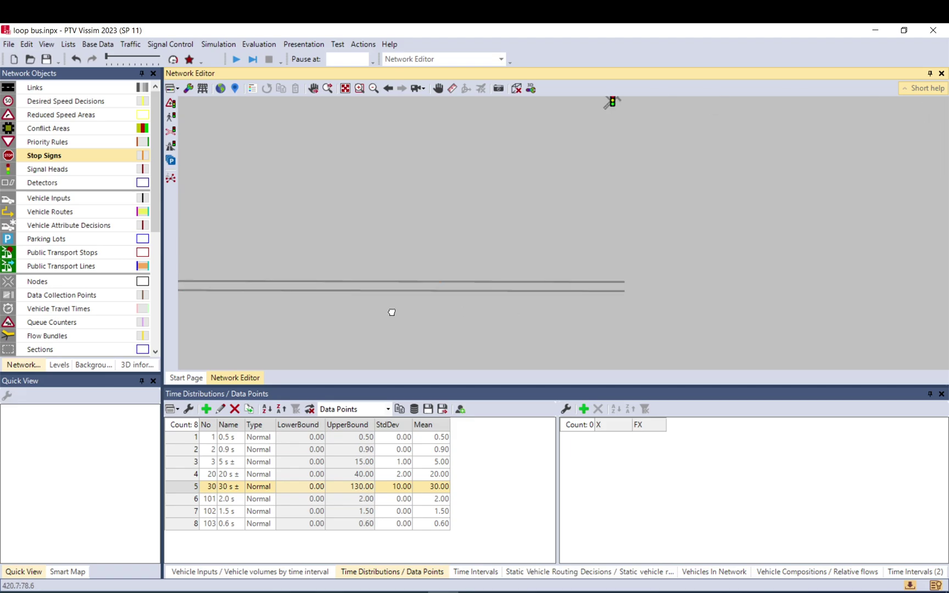
pyautogui.click(338, 282)
pyautogui.rightClick(338, 281)
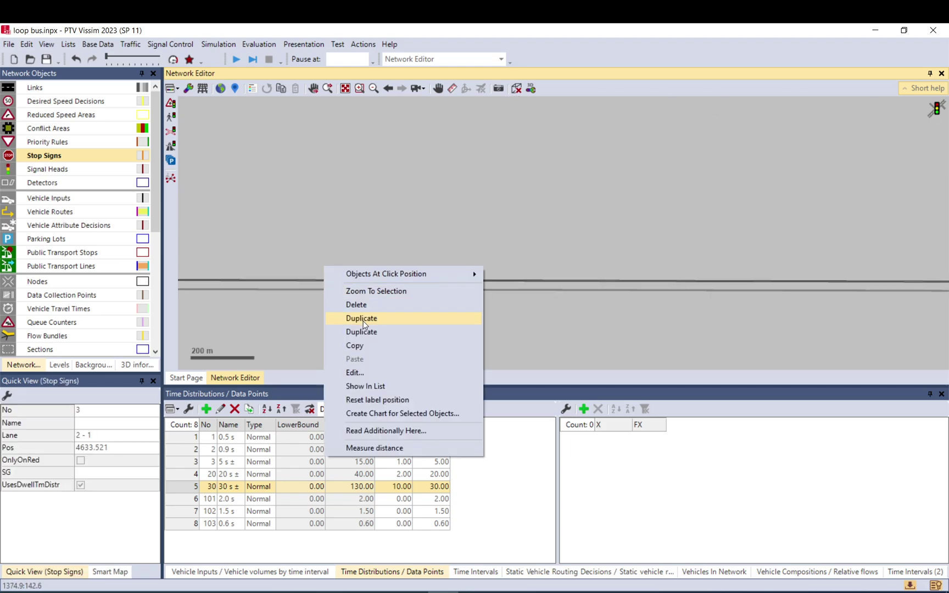
pyautogui.click(366, 331)
pyautogui.moveTo(339, 282); pyautogui.dragTo(842, 290)
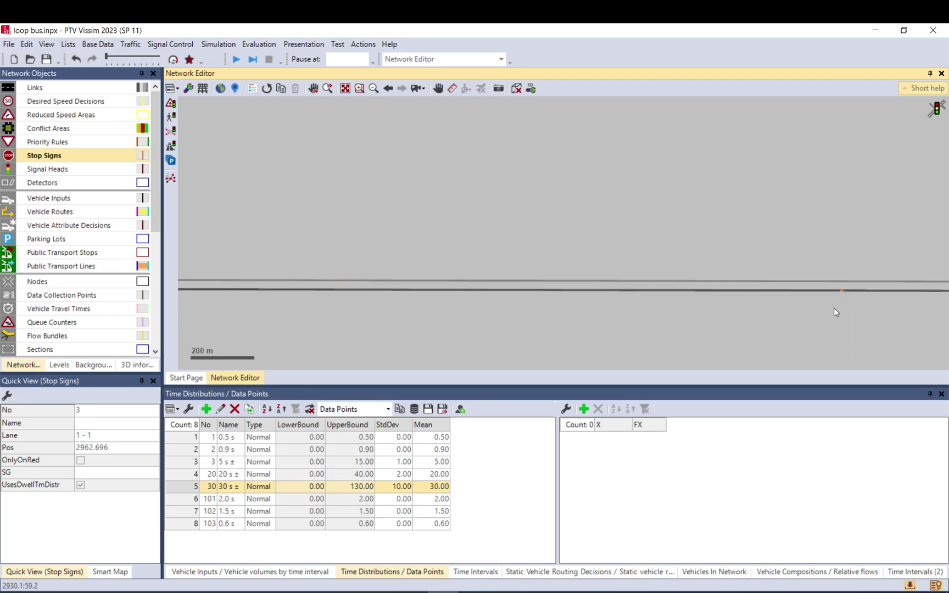
pyautogui.click(835, 310)
# Step: Add a vehicle travel time measurement around the loop, starting at about 18.1 m and ending at about 14.5 m on link 1
pyautogui.scroll(-2, 769, 308)
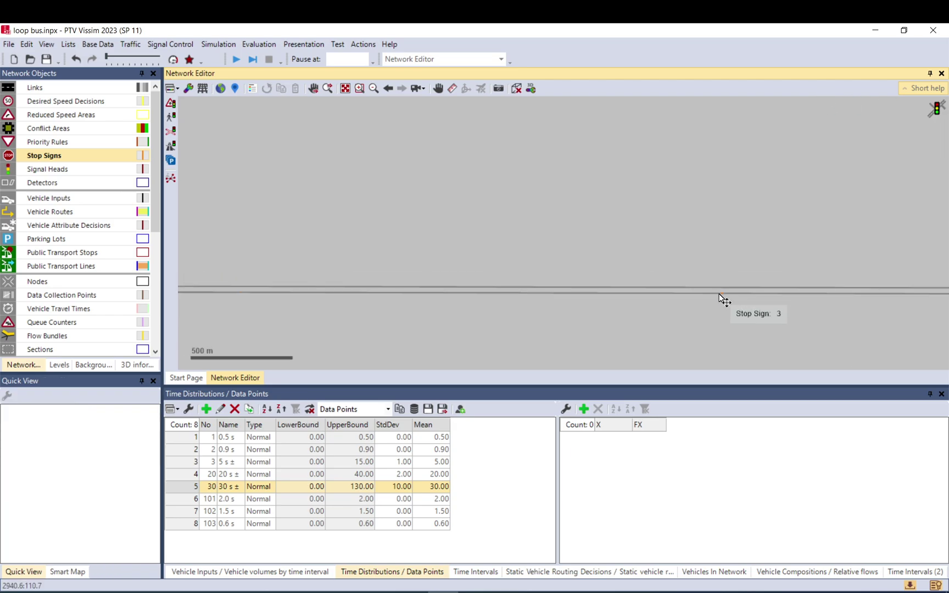
pyautogui.moveTo(326, 259); pyautogui.dragTo(627, 258)
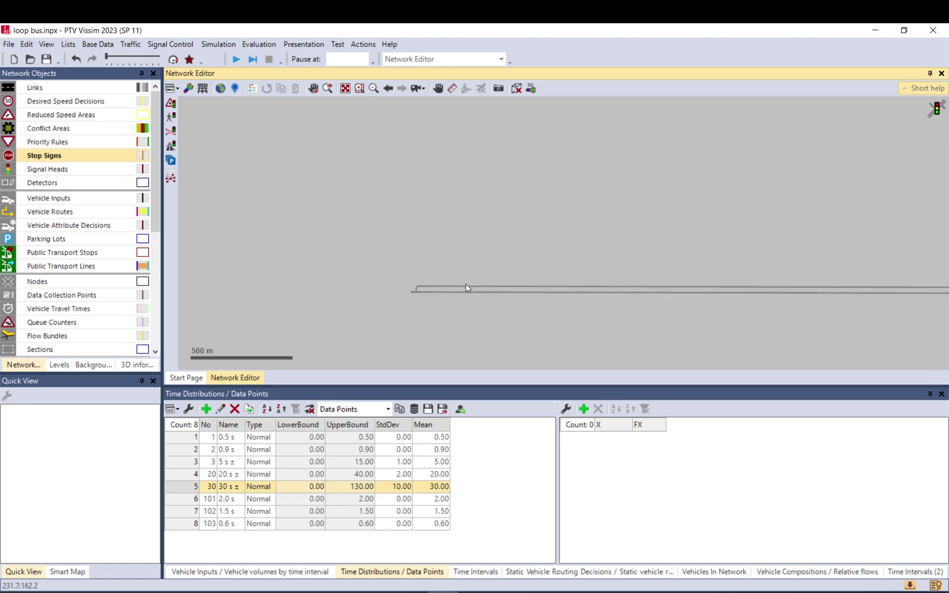
pyautogui.scroll(6, 511, 291)
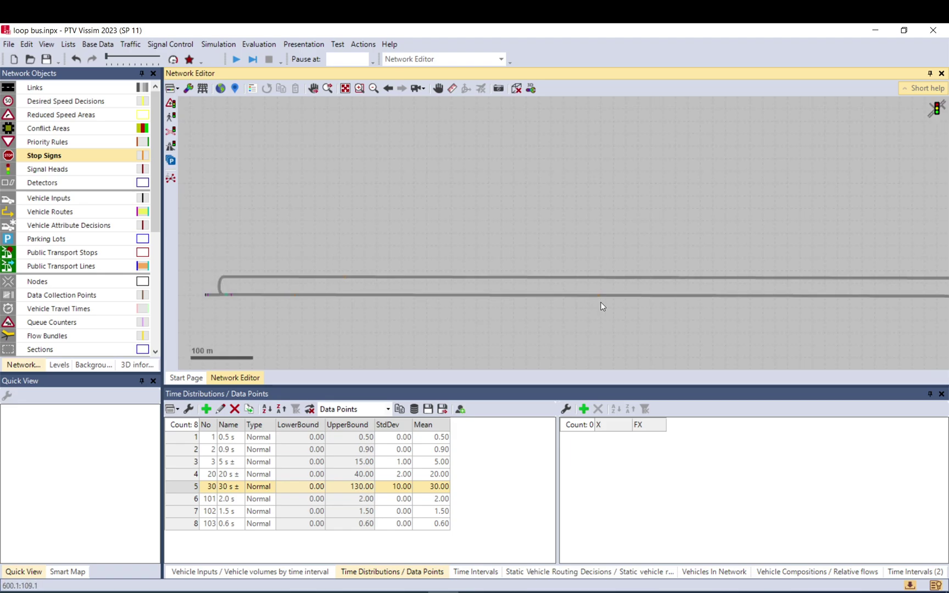
pyautogui.moveTo(255, 300); pyautogui.dragTo(370, 303)
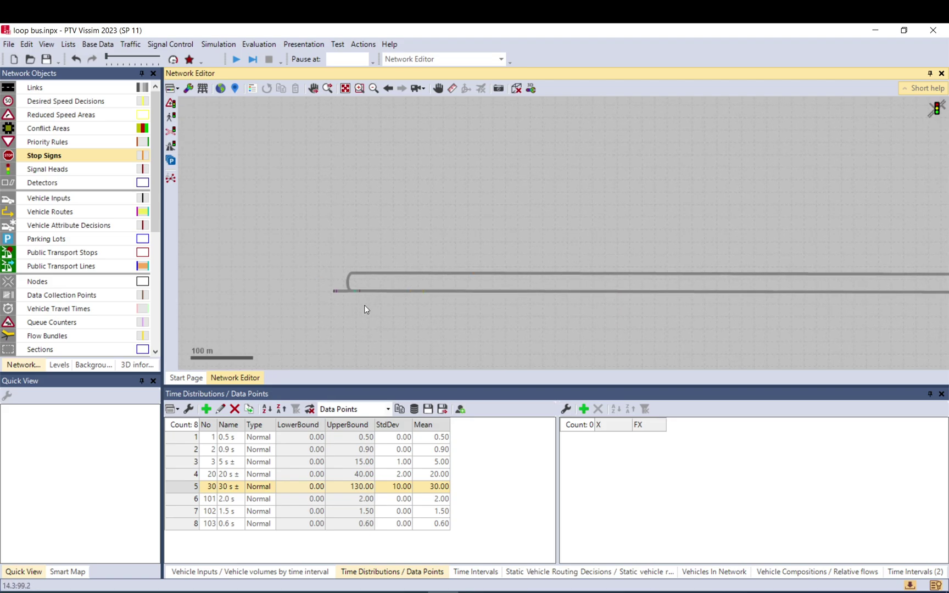
pyautogui.scroll(3, 365, 305)
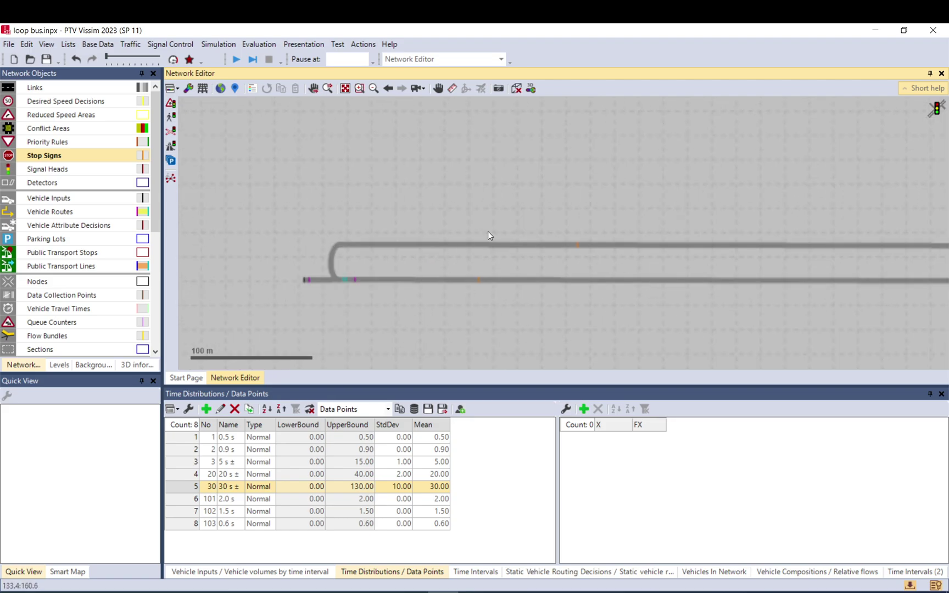
pyautogui.scroll(3, 289, 275)
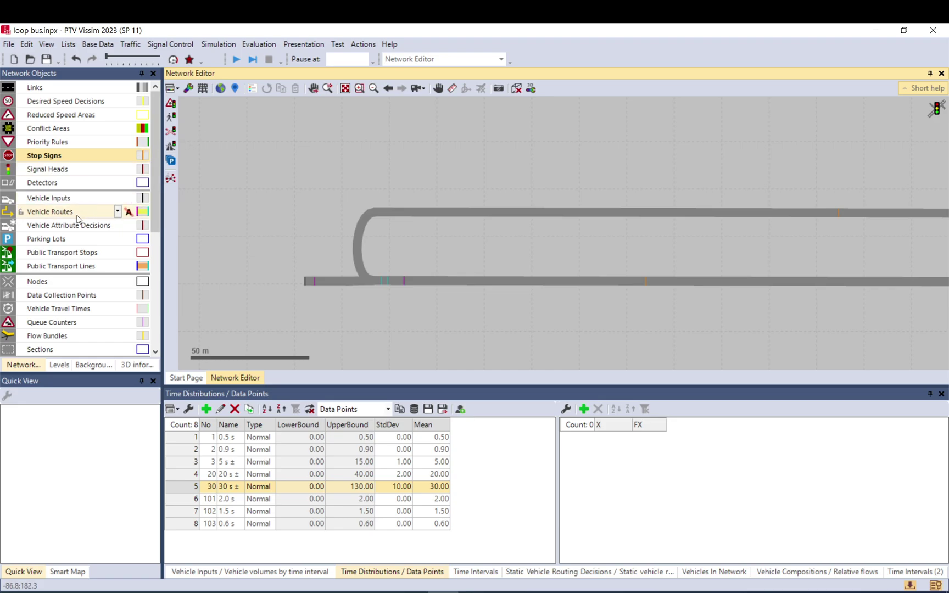
pyautogui.click(75, 311)
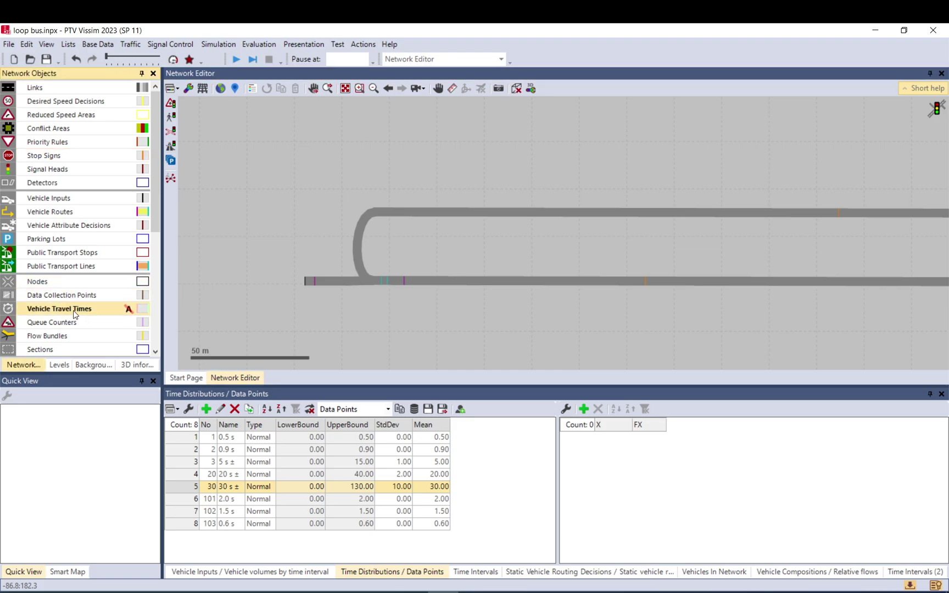
pyautogui.click(416, 283)
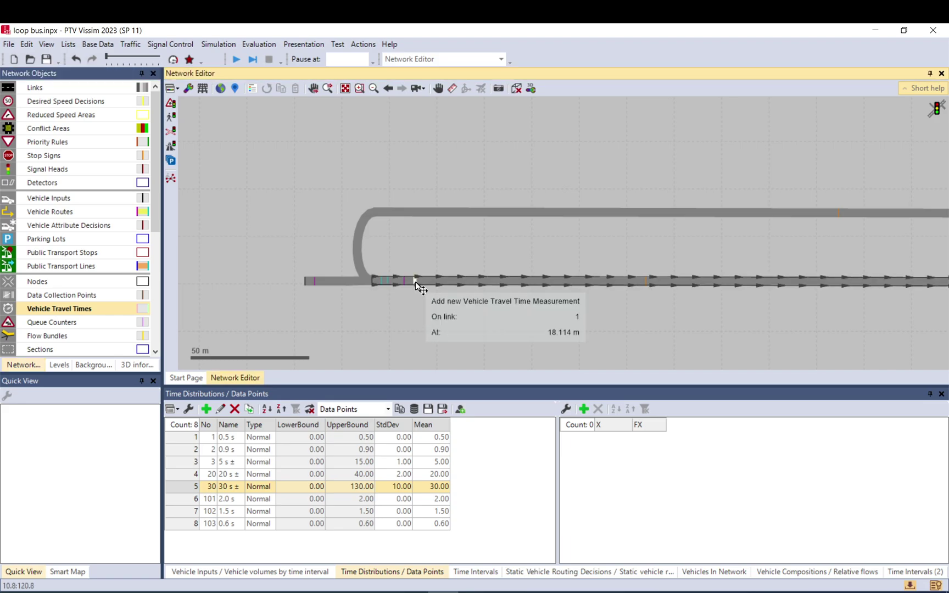
pyautogui.click(405, 283)
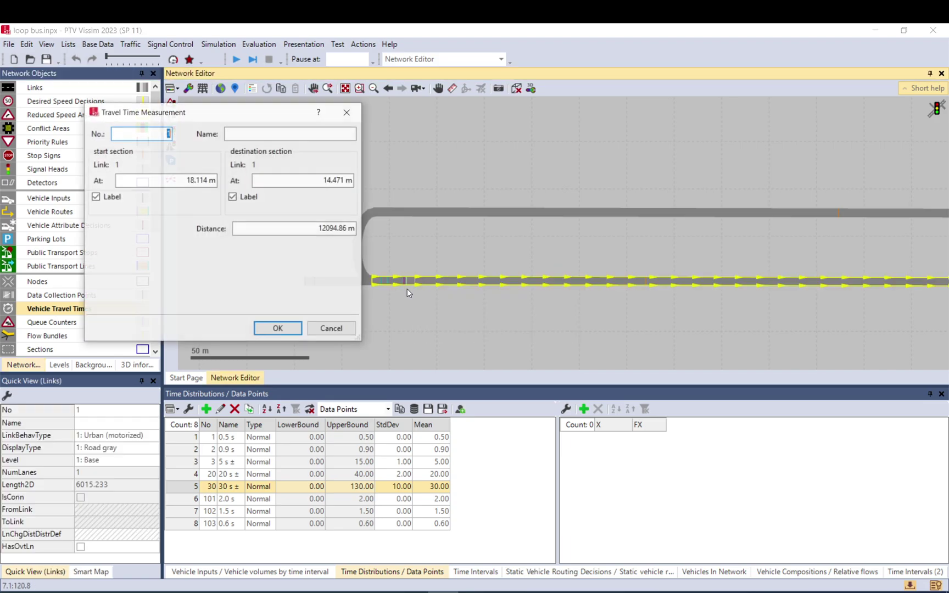
pyautogui.click(279, 328)
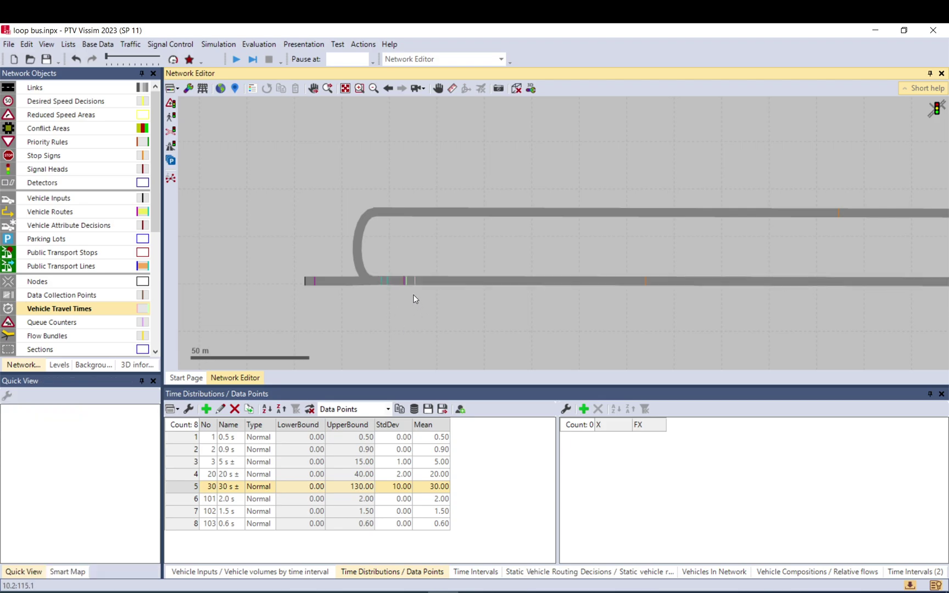
# Step: Move the travel time measurement's destination section to about 14.0 m on link 1, closer to the routing decision
pyautogui.scroll(3, 413, 294)
pyautogui.scroll(4, 413, 288)
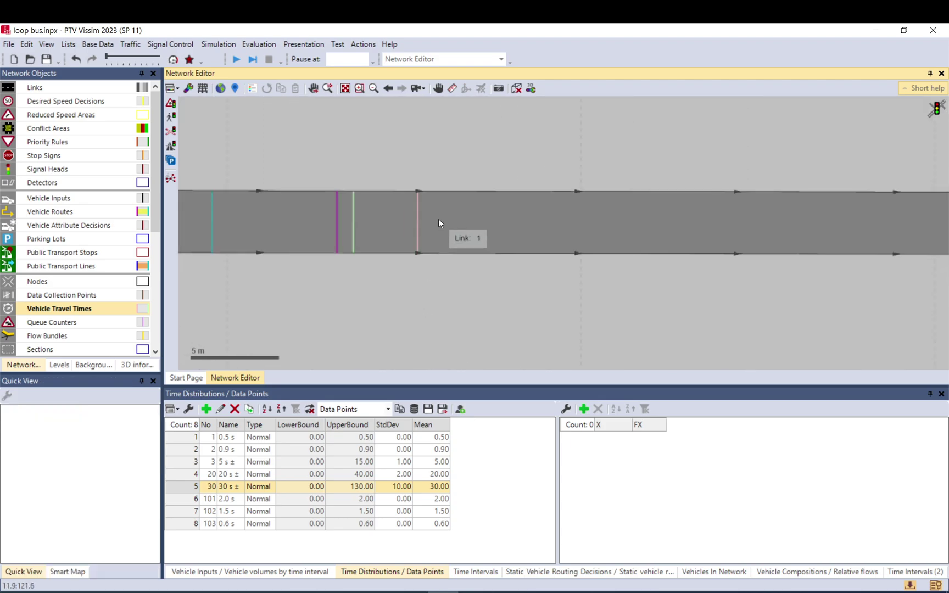
pyautogui.click(418, 230)
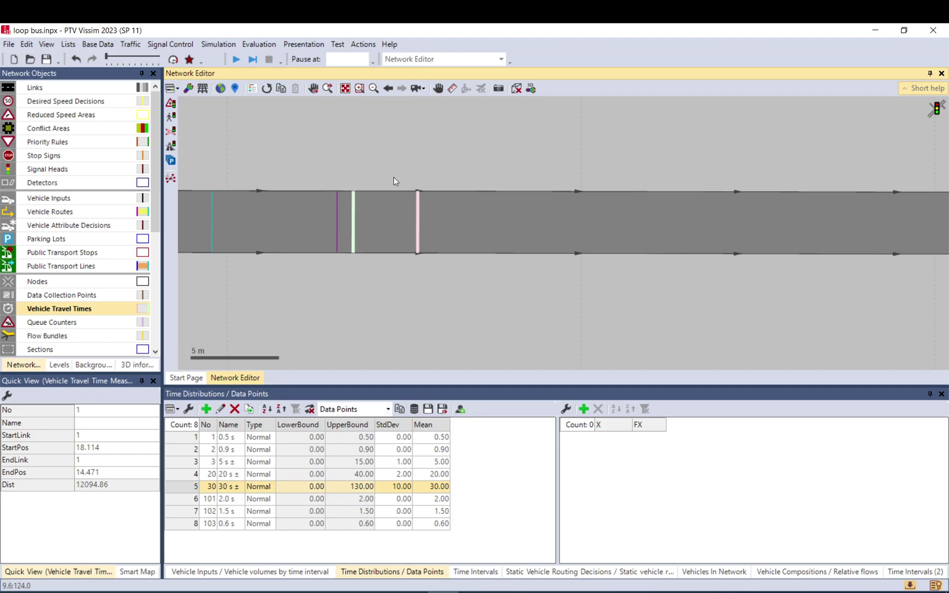
pyautogui.moveTo(355, 221)
pyautogui.mouseDown()
pyautogui.moveTo(399, 214)
pyautogui.moveTo(347, 221)
pyautogui.mouseUp()
pyautogui.scroll(-3, 367, 245)
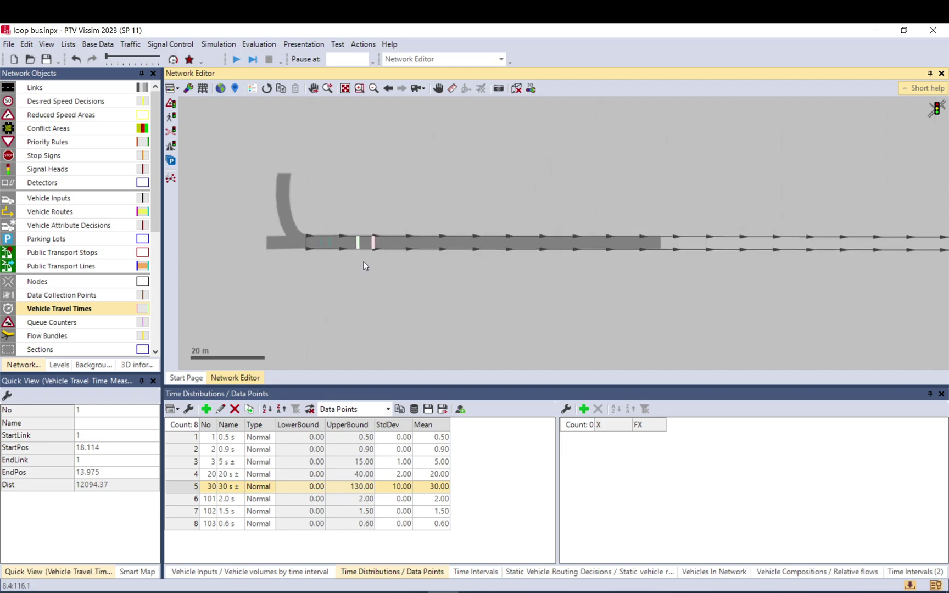
# Step: Delete the vehicle travel time measurement from link 1
pyautogui.click(364, 261)
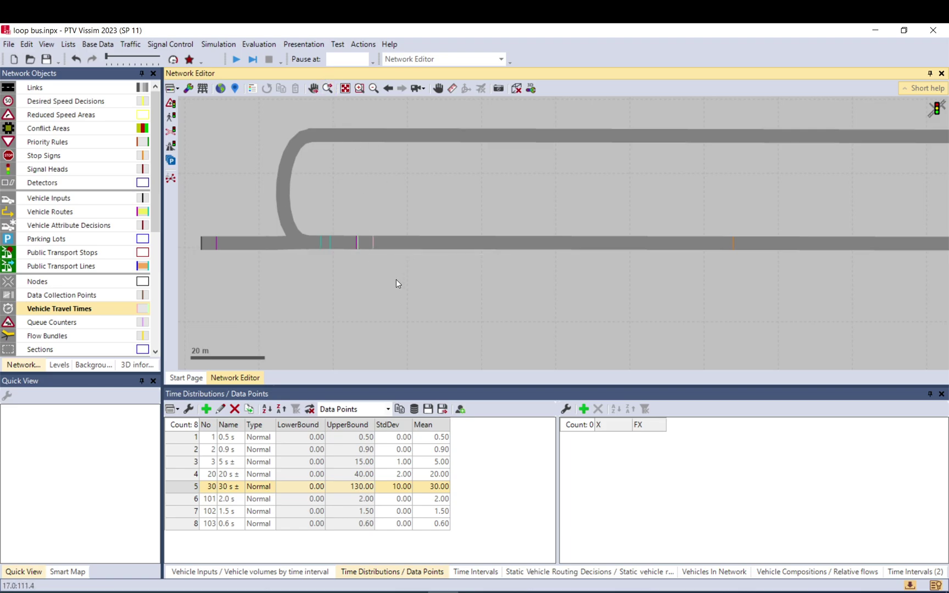
pyautogui.click(381, 243)
pyautogui.press('Delete')
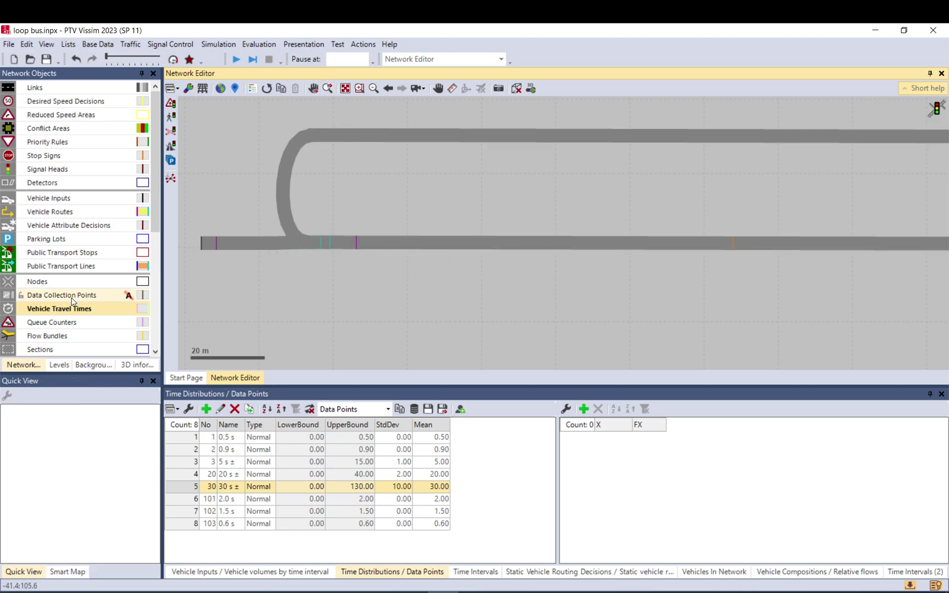
# Step: Add a vehicle travel time measurement around the loop on link 1, starting at about 17.2 m and ending at about 10.6 m
pyautogui.click(125, 309)
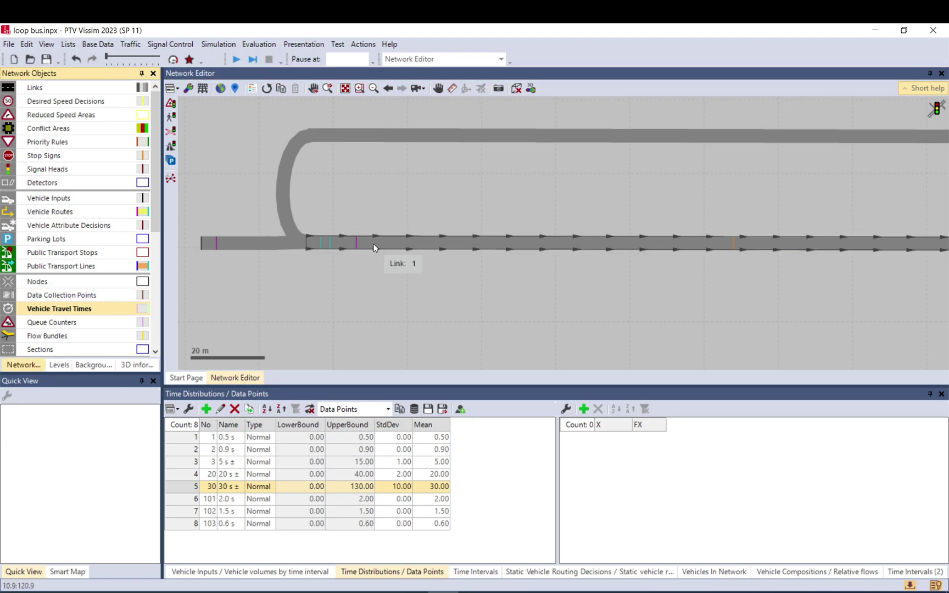
pyautogui.rightClick(370, 242)
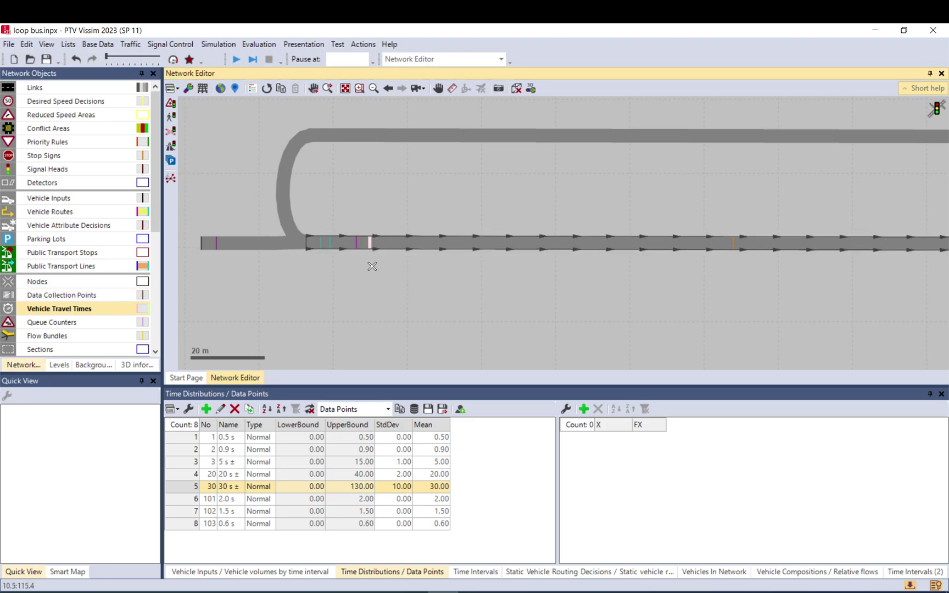
pyautogui.click(341, 247)
pyautogui.click(290, 334)
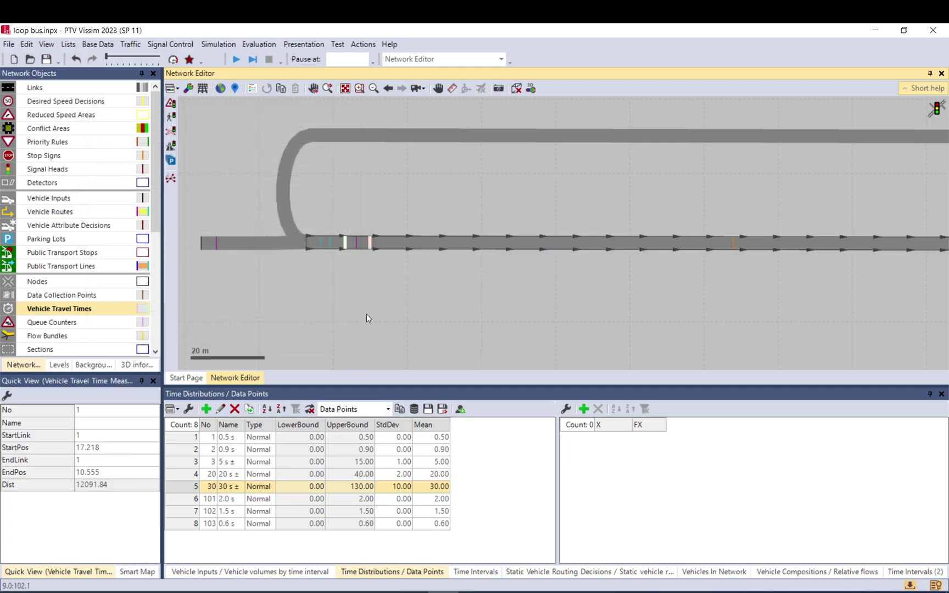
# Step: Enable data collection for vehicle travel times in the evaluation configuration's result attributes
pyautogui.click(266, 49)
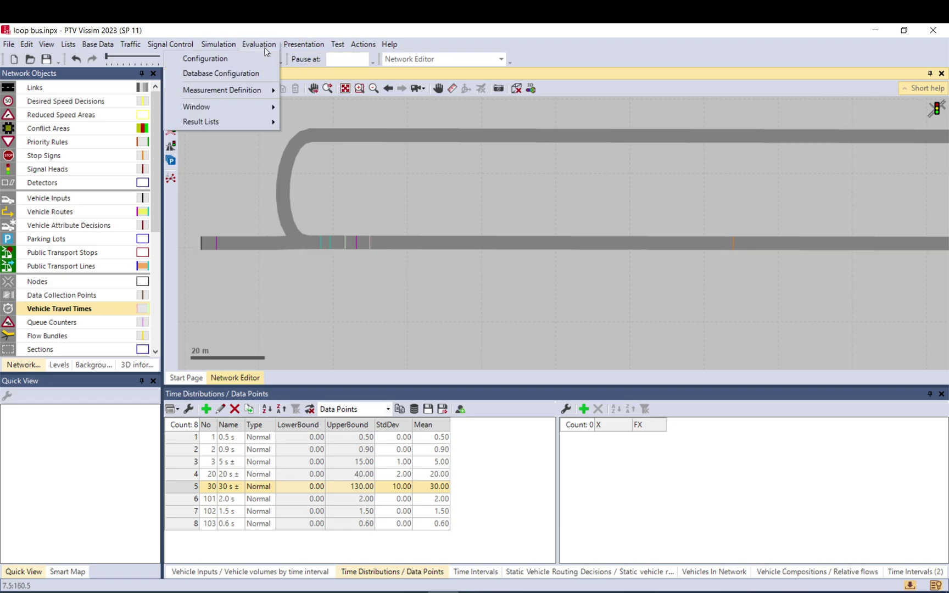
pyautogui.click(253, 59)
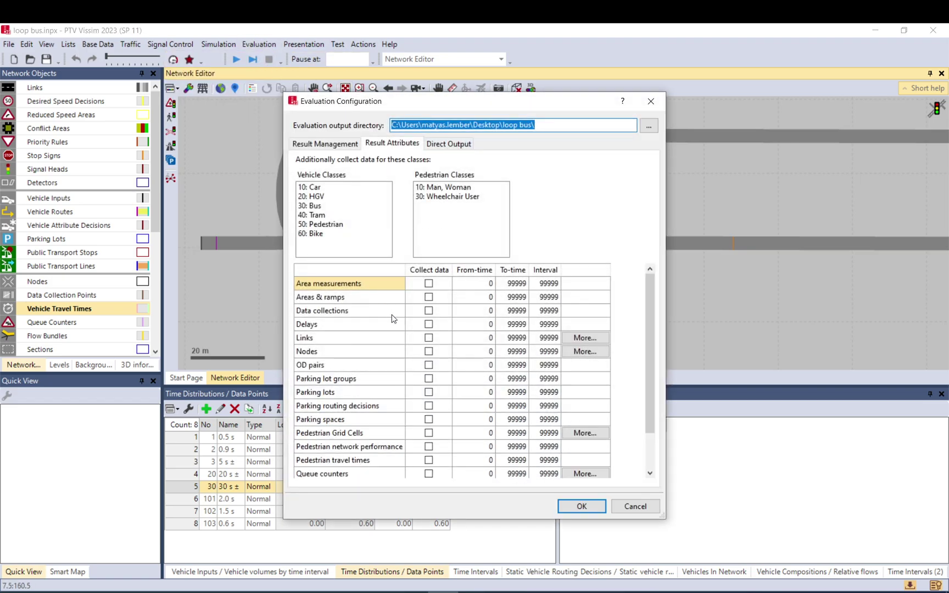
pyautogui.scroll(-2, 432, 446)
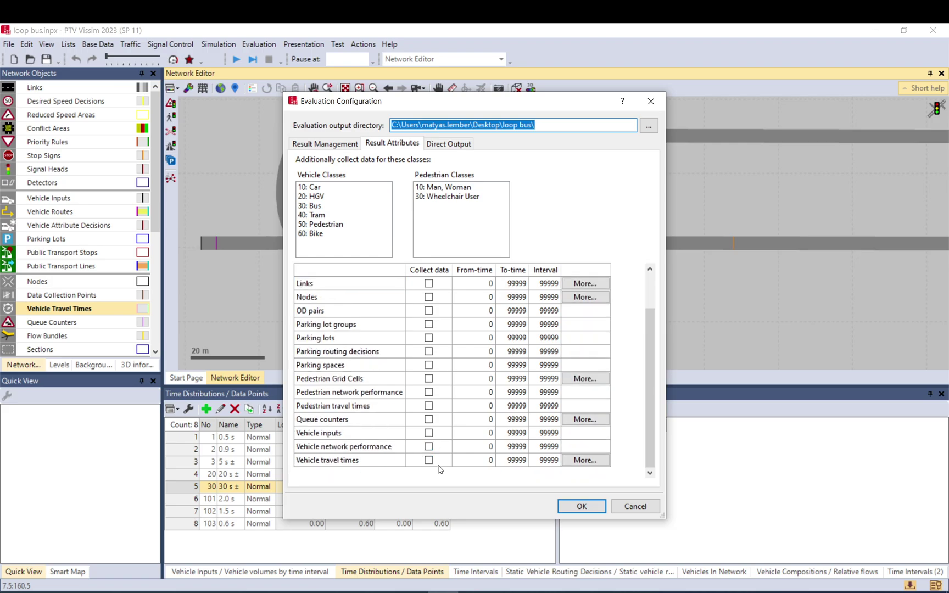
pyautogui.click(429, 460)
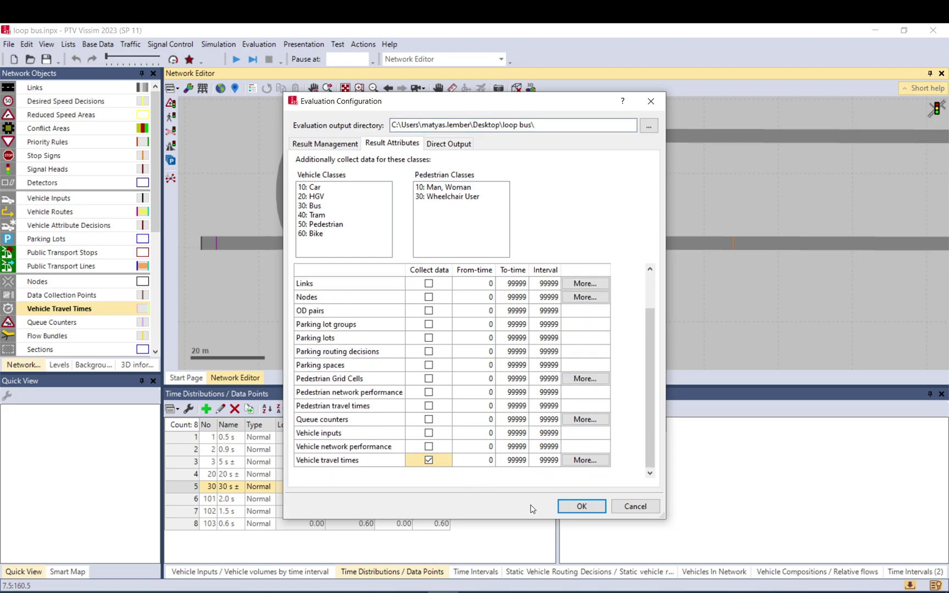
pyautogui.click(580, 507)
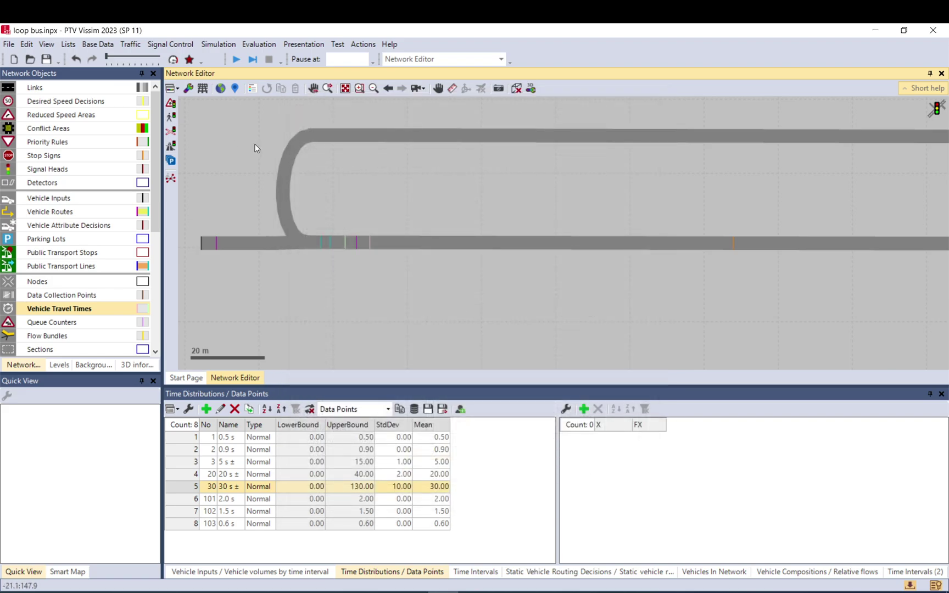
# Step: Set the simulation period to 7200 simulation seconds
pyautogui.click(218, 44)
pyautogui.click(213, 58)
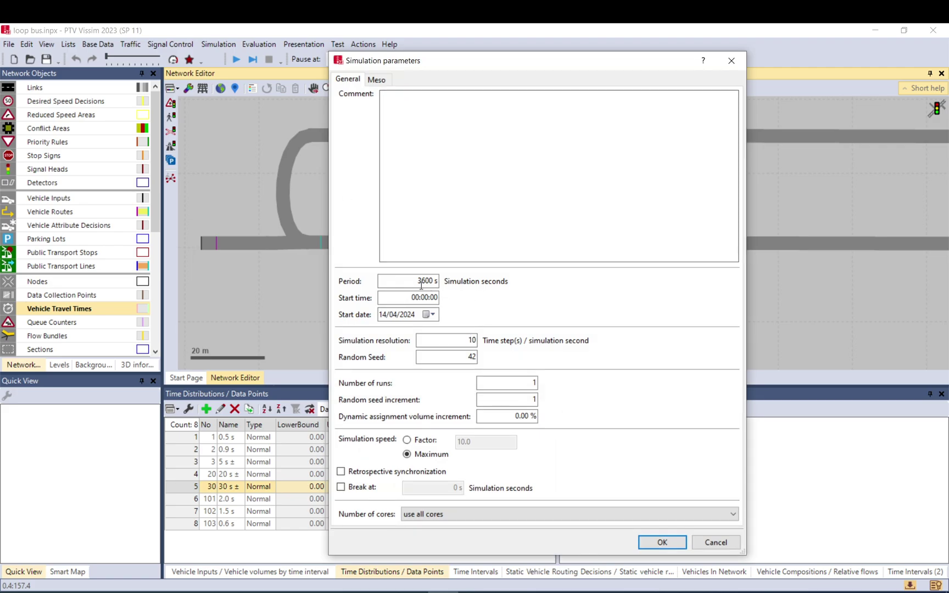
pyautogui.moveTo(410, 281); pyautogui.dragTo(446, 282)
pyautogui.doubleClick(417, 280)
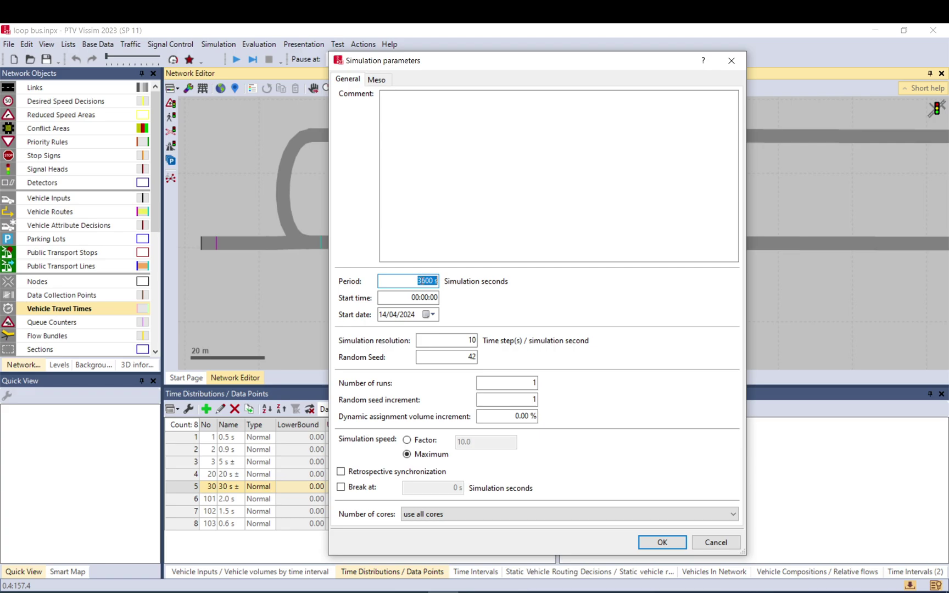
pyautogui.moveTo(427, 280); pyautogui.dragTo(414, 282)
pyautogui.write('72')
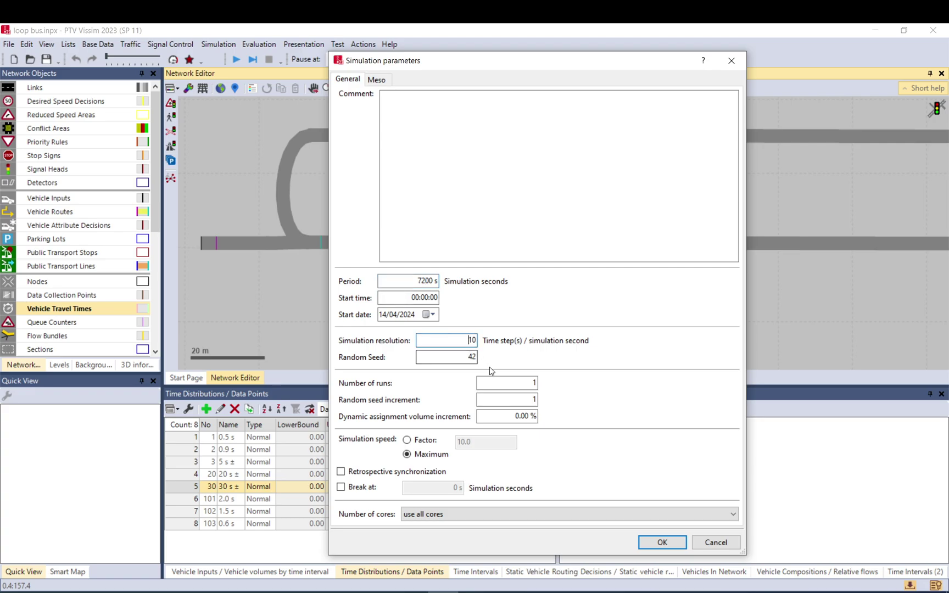
pyautogui.click(662, 543)
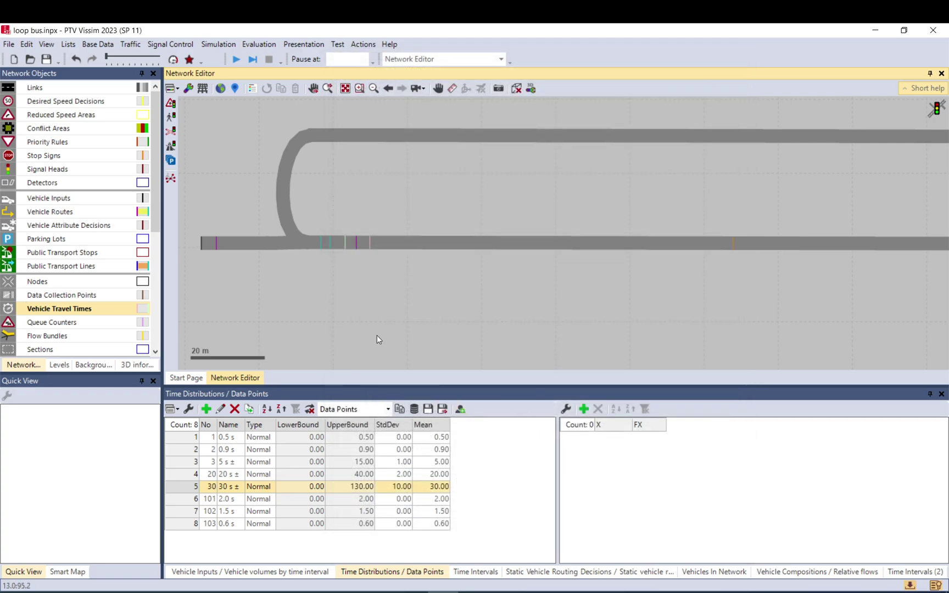
# Step: Review the number of runs in the simulation parameters
pyautogui.click(225, 45)
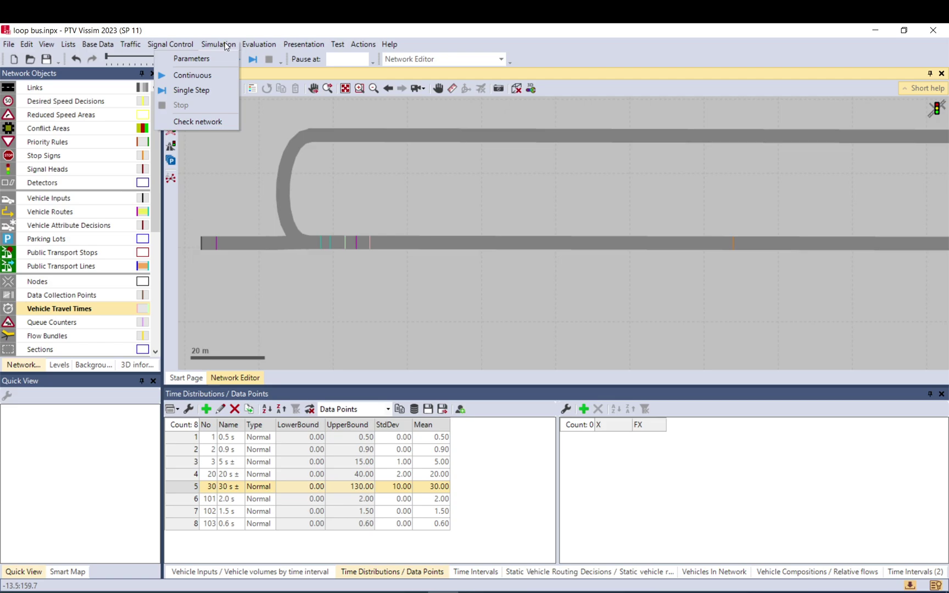
pyautogui.click(210, 61)
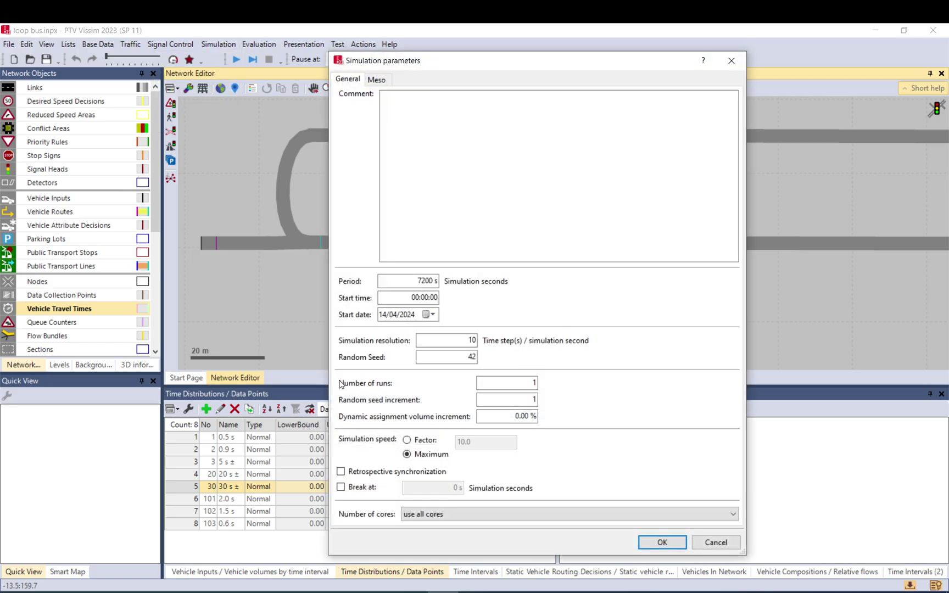
pyautogui.click(520, 383)
pyautogui.doubleClick(535, 383)
pyautogui.moveTo(518, 383); pyautogui.dragTo(580, 387)
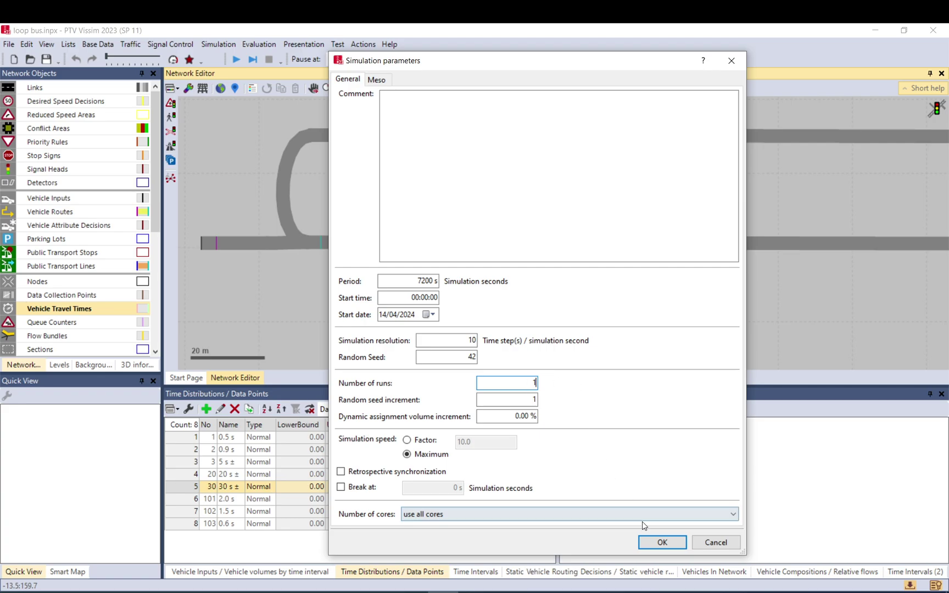
pyautogui.click(662, 542)
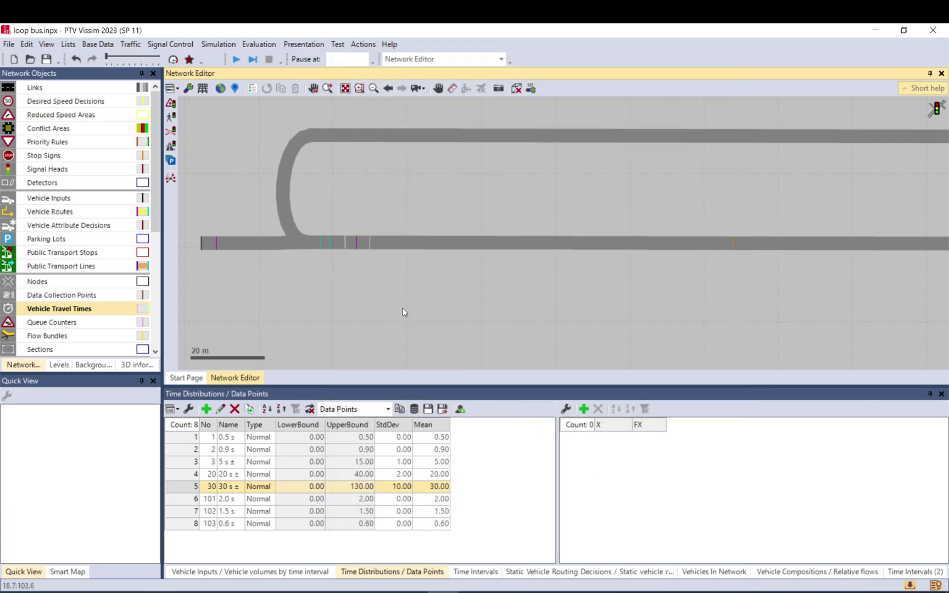
# Step: Inspect the volume and vehicle composition of the vehicle input on link 3, in the network and in the vehicle inputs list
pyautogui.click(202, 244)
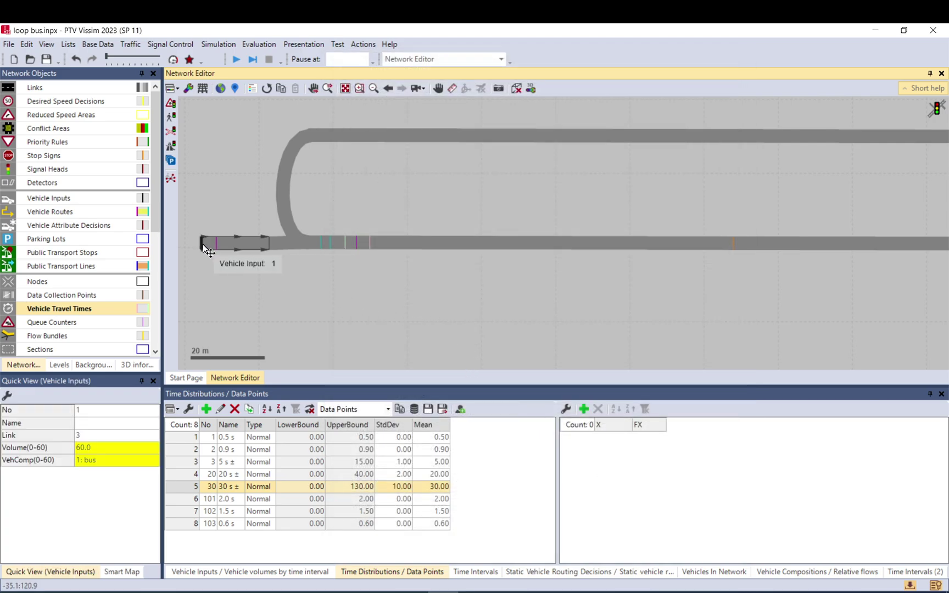
pyautogui.click(84, 448)
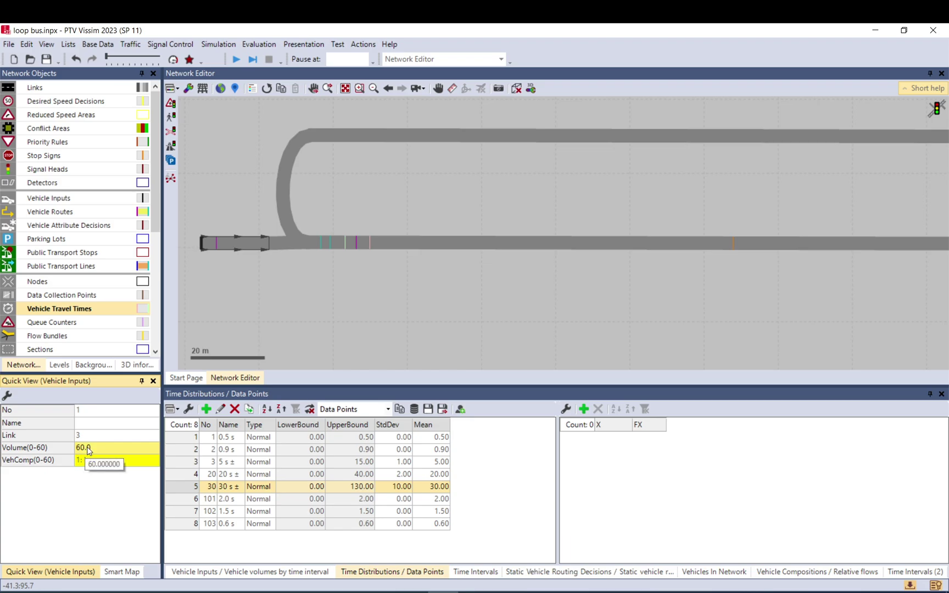
pyautogui.click(331, 316)
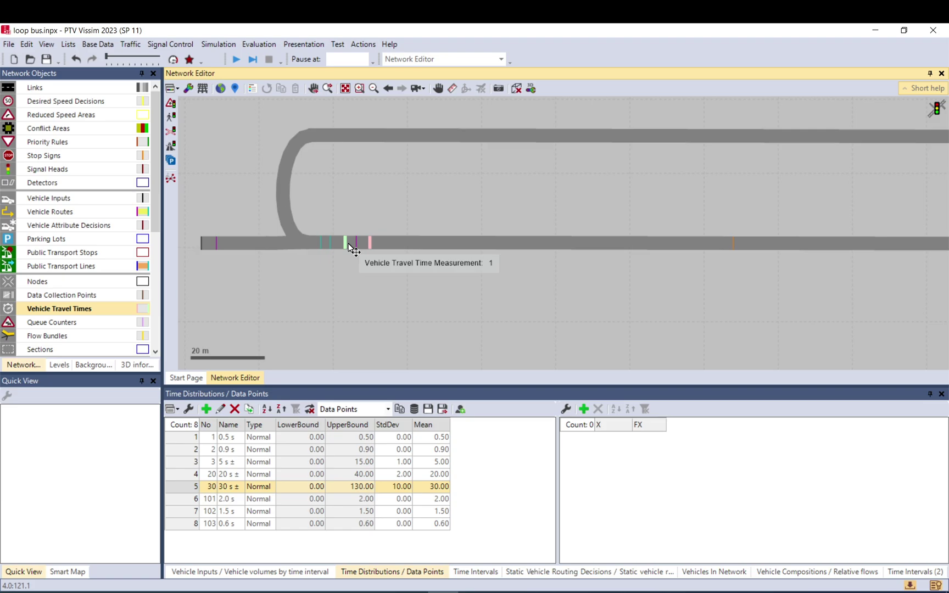
pyautogui.scroll(-2, 328, 261)
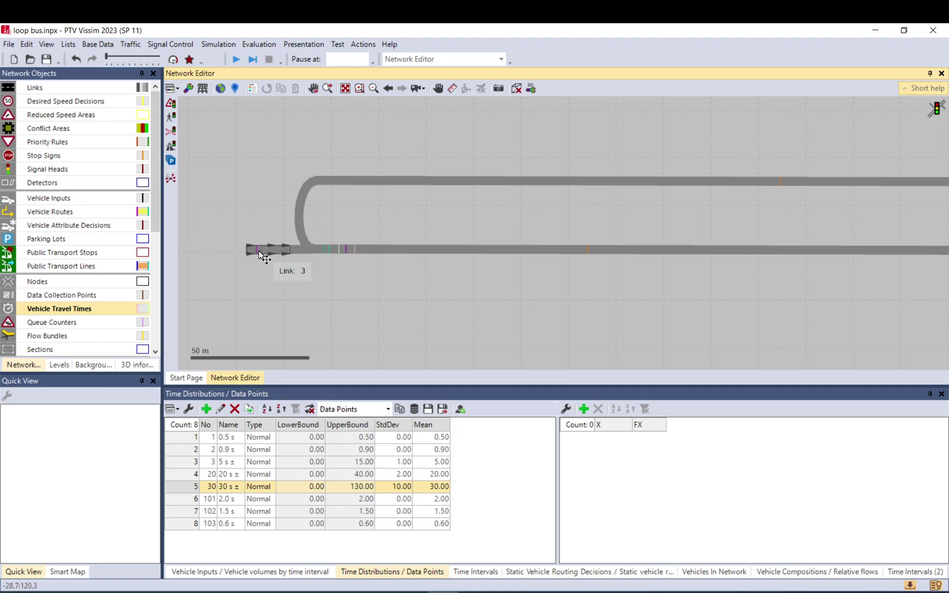
pyautogui.click(286, 571)
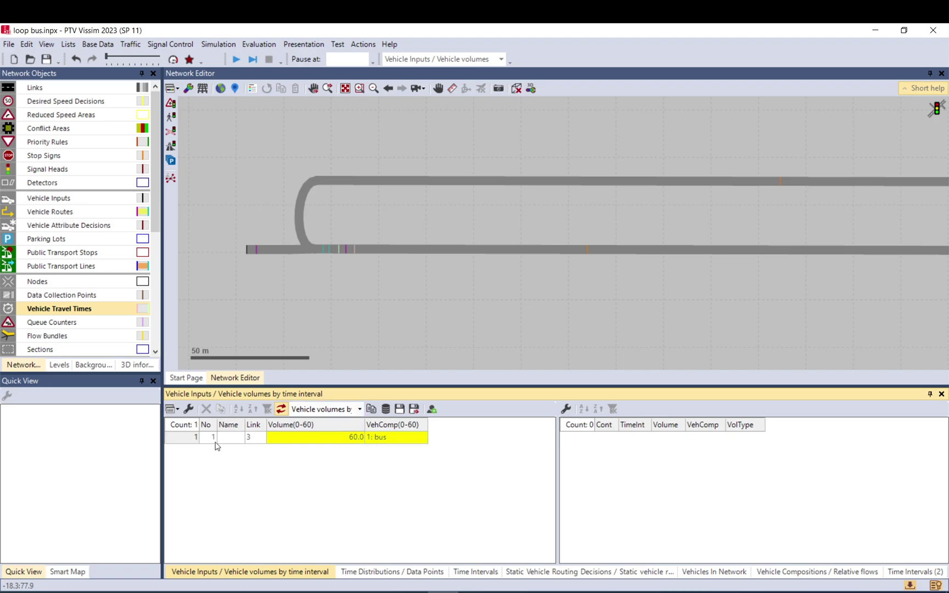
# Step: Add two more vehicle input time intervals and set the start of the third one to 500 s
pyautogui.click(473, 573)
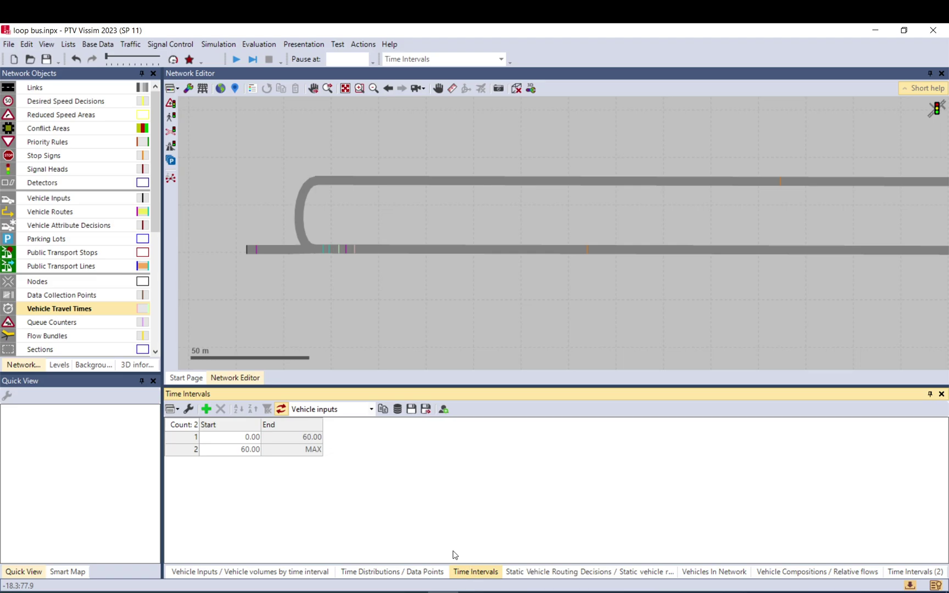
pyautogui.click(207, 410)
pyautogui.click(207, 409)
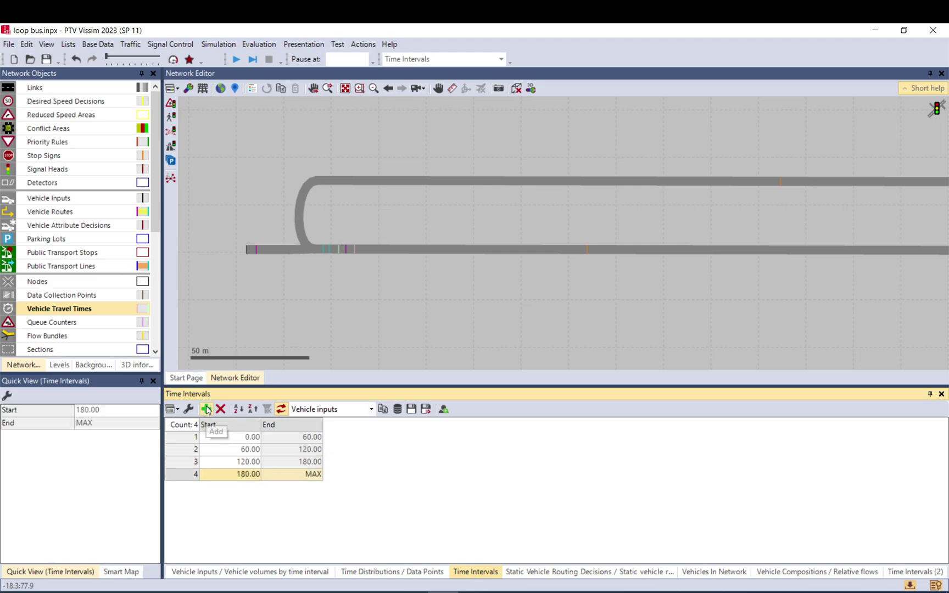
pyautogui.click(240, 467)
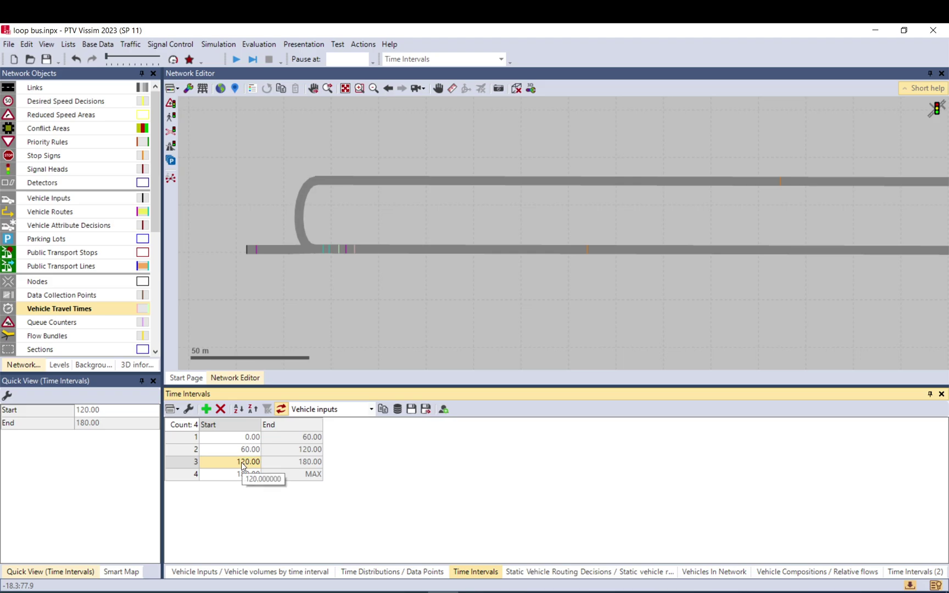
pyautogui.write('500')
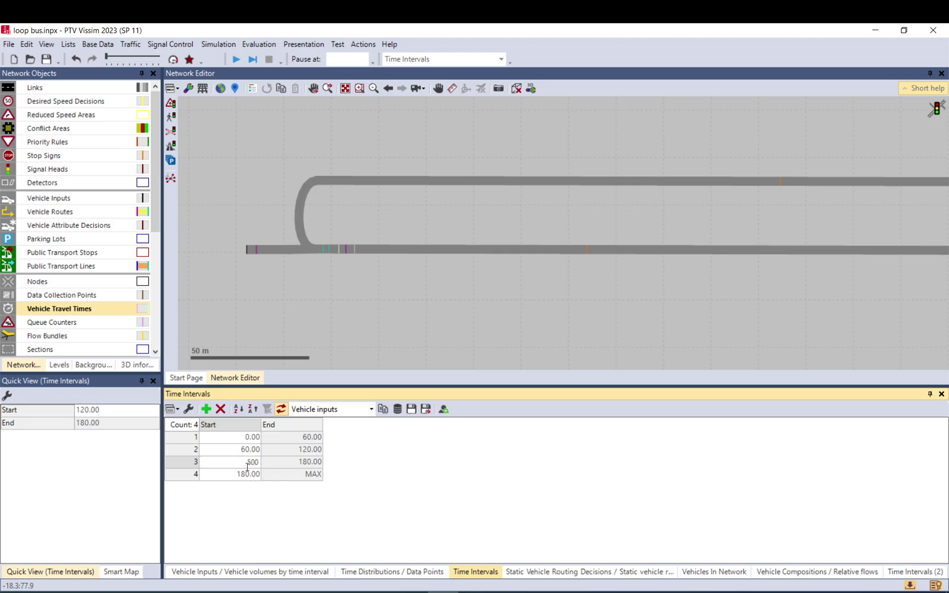
pyautogui.moveTo(247, 466); pyautogui.dragTo(259, 462)
pyautogui.click(241, 477)
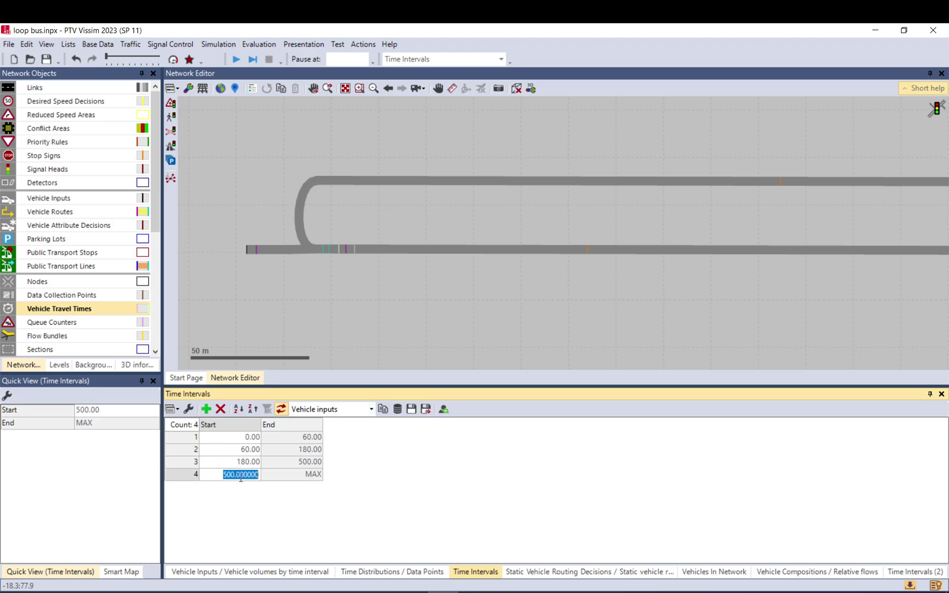
# Step: Set the start of the vehicle input time interval beginning at 180 s to 560 s
pyautogui.click(239, 463)
pyautogui.click(239, 463)
pyautogui.write('560')
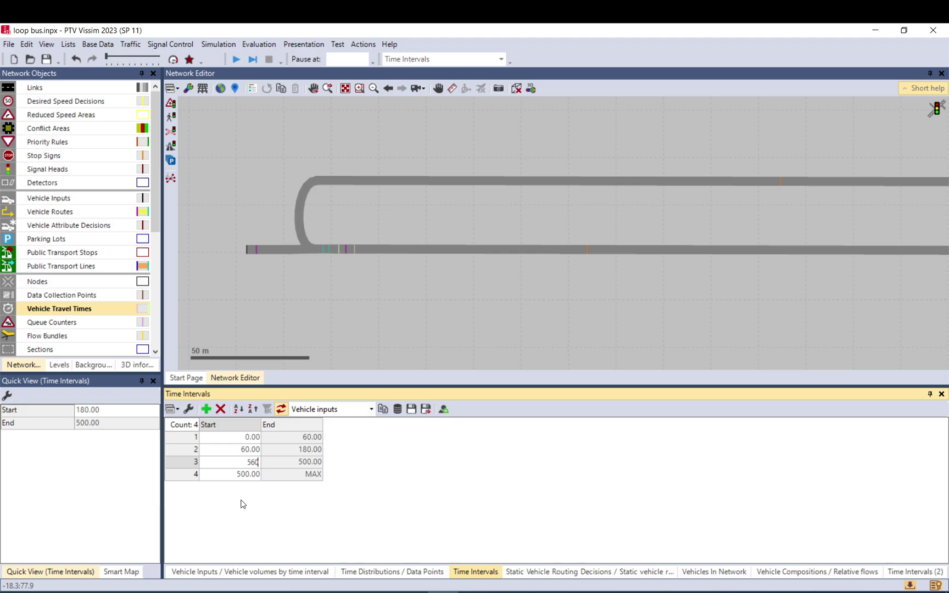
pyautogui.press('Return')
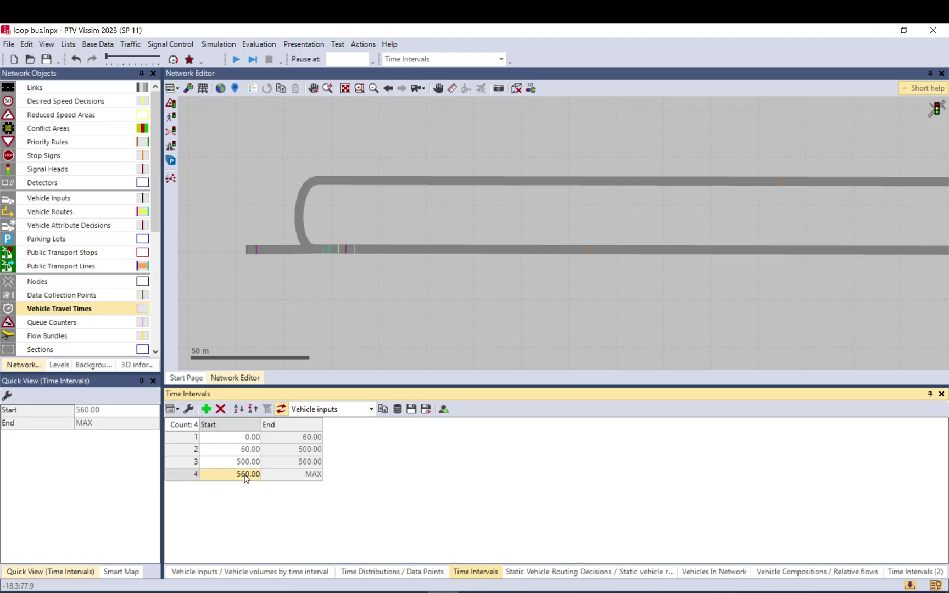
# Step: Turn off the continued option for the 500-560 and 560-MAX intervals of the vehicle input on link 3
pyautogui.click(232, 573)
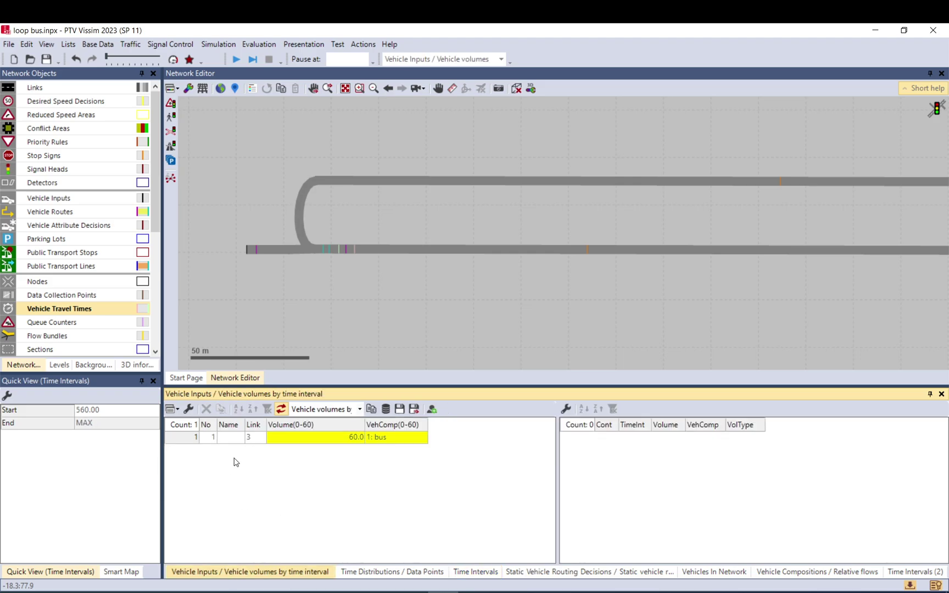
pyautogui.click(192, 438)
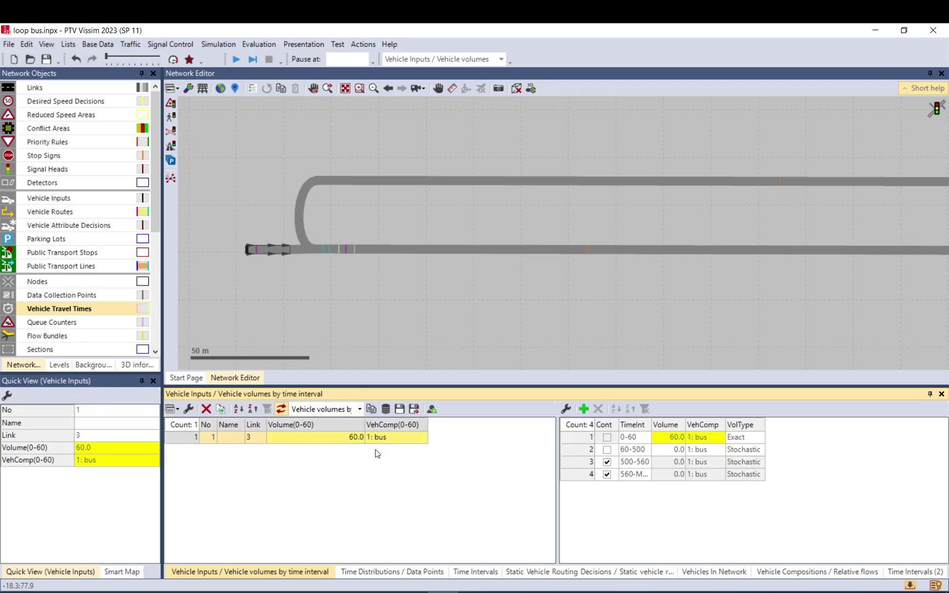
pyautogui.click(605, 462)
pyautogui.click(606, 462)
pyautogui.click(607, 474)
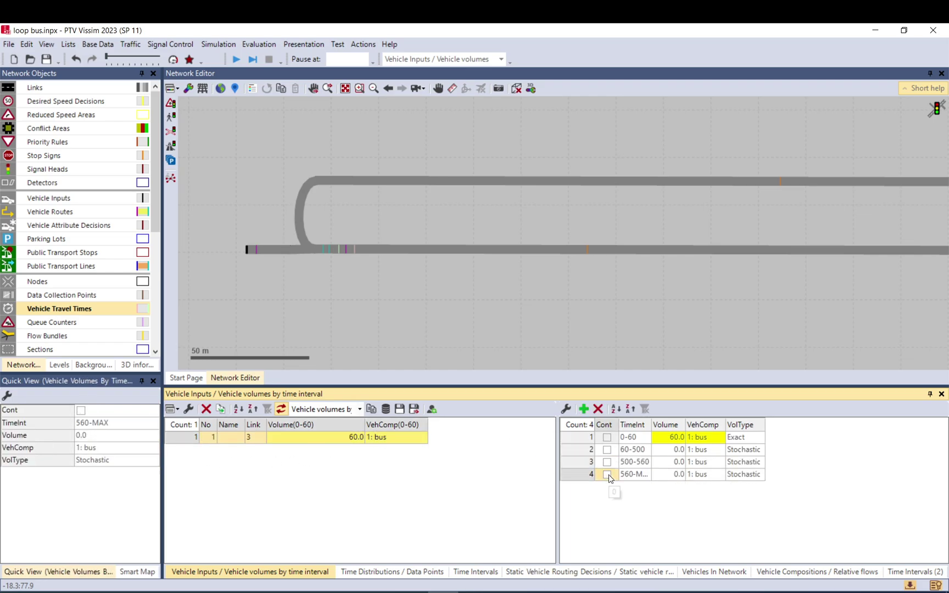
# Step: Set the bus volume of the link 3 vehicle input to 60 for the 500-560 interval and redisplay its interval volumes
pyautogui.click(672, 463)
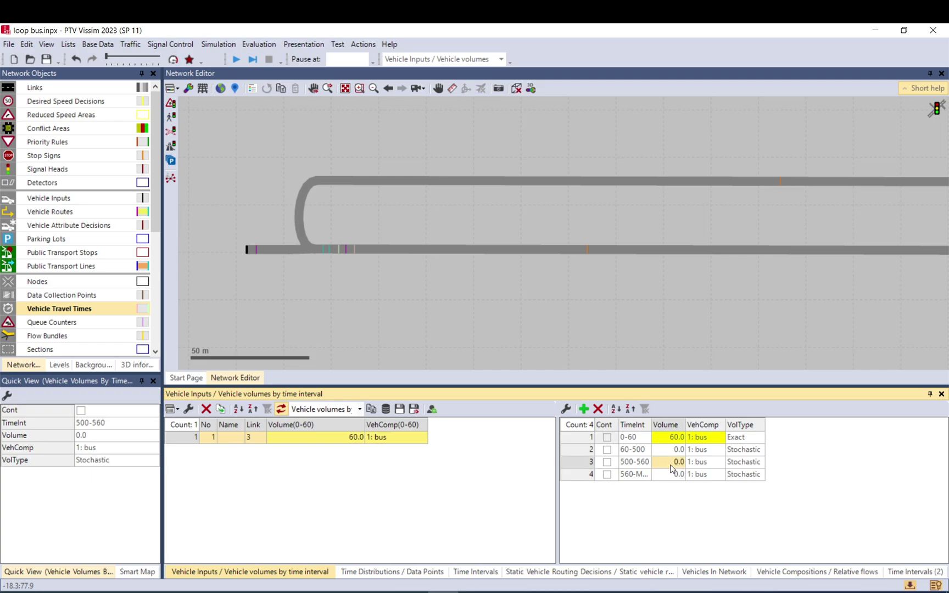
pyautogui.write('60')
pyautogui.press('Return')
pyautogui.click(629, 463)
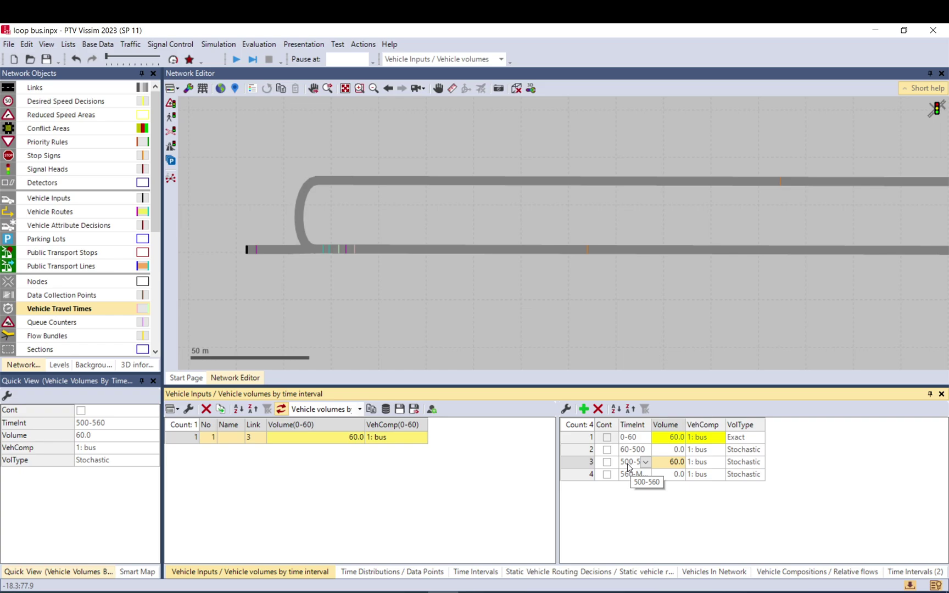
pyautogui.click(335, 271)
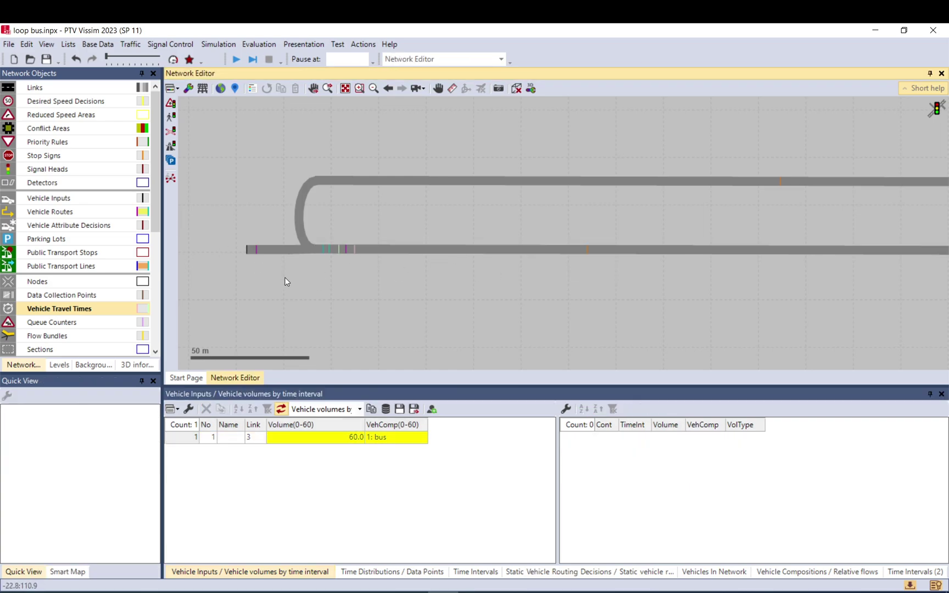
pyautogui.click(204, 438)
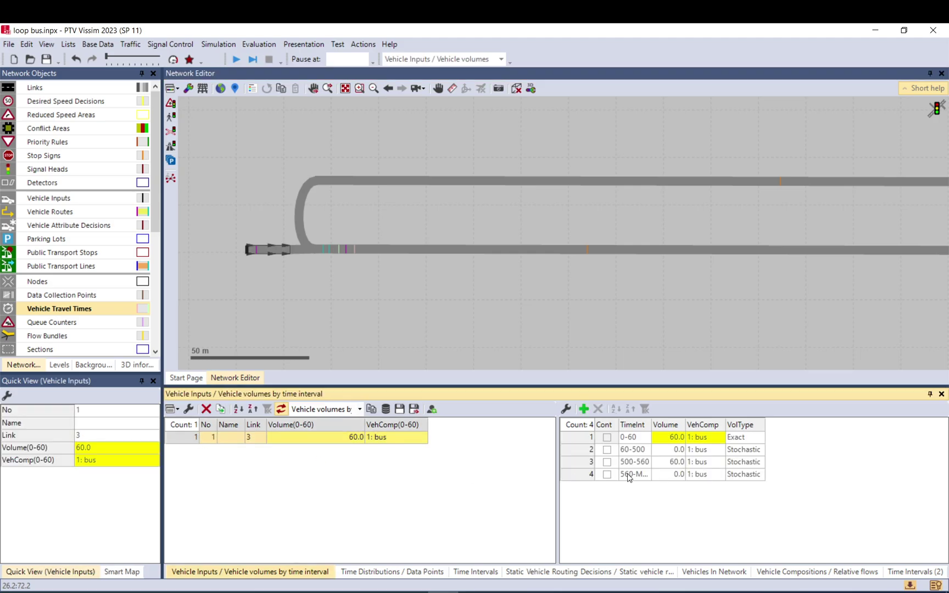
# Step: Start the simulation run without saving the changes, keeping the loop's entry area in view
pyautogui.scroll(-2, 341, 261)
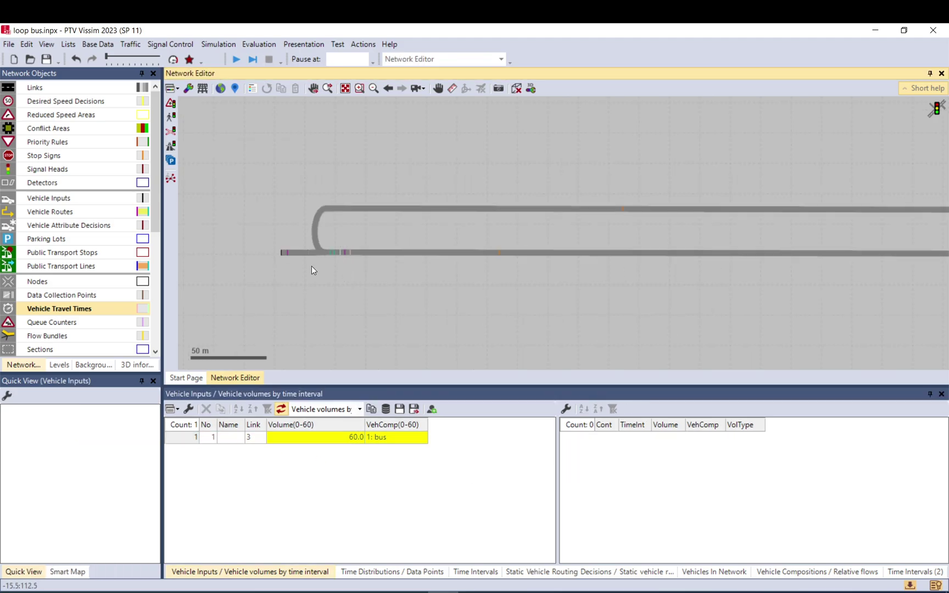
pyautogui.moveTo(311, 270); pyautogui.dragTo(275, 267)
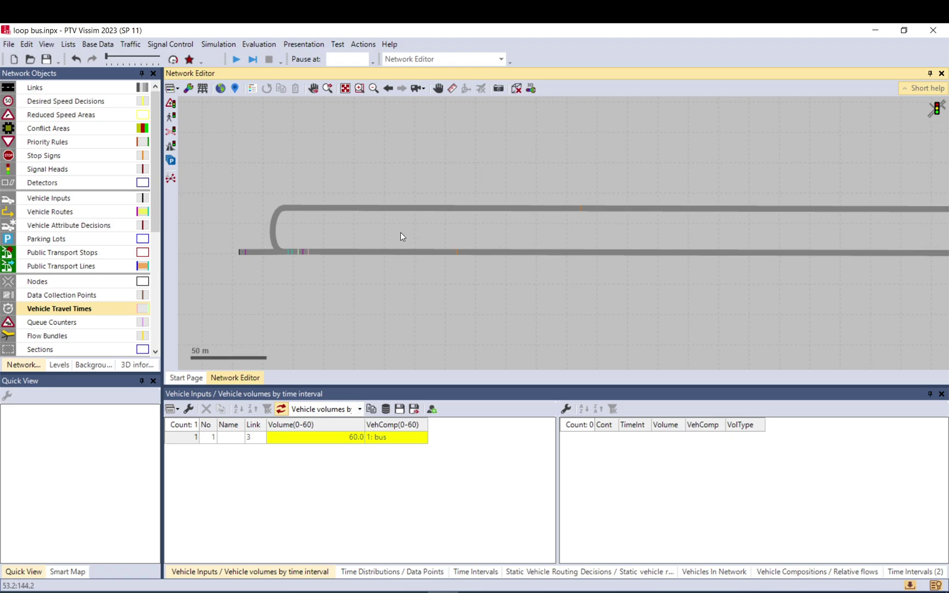
pyautogui.click(235, 60)
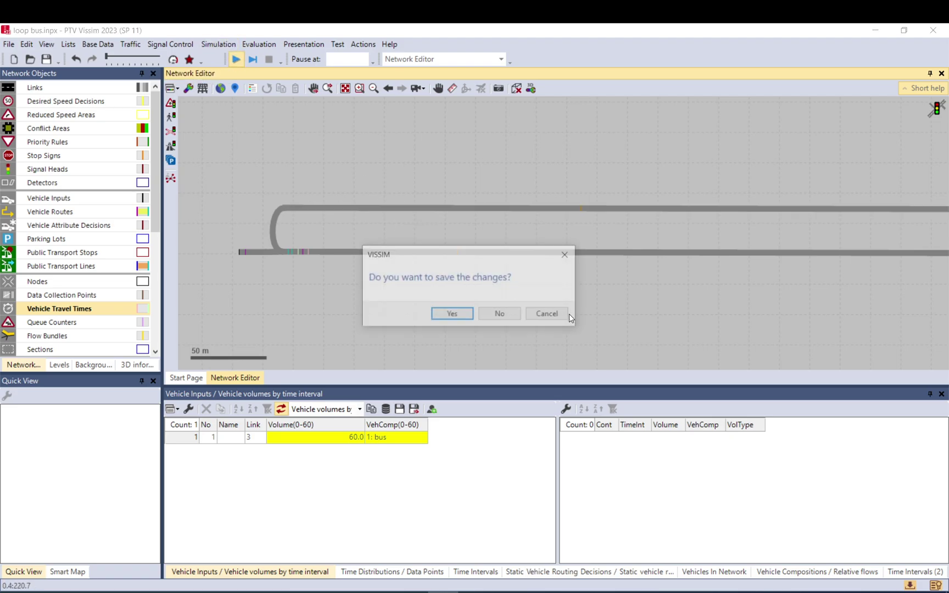
pyautogui.click(490, 316)
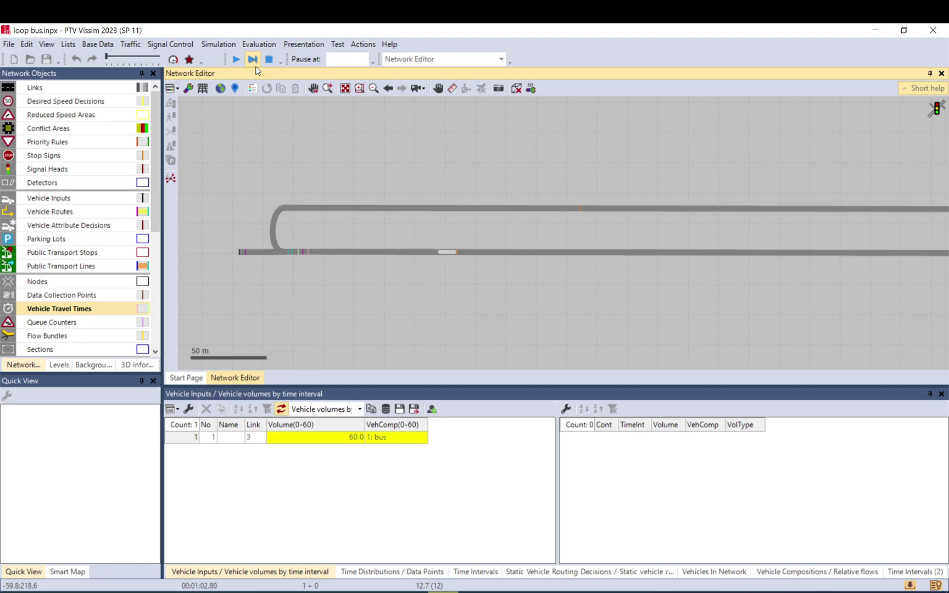
# Step: Inspect the first bus where it waits at stop sign 1 on the loop's lower road
pyautogui.scroll(3, 448, 251)
pyautogui.click(442, 254)
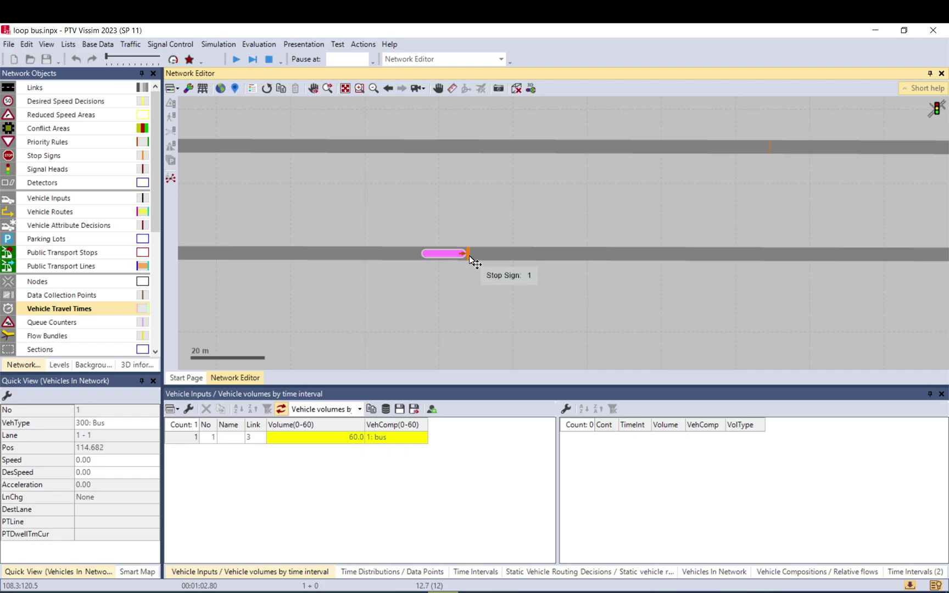
pyautogui.click(454, 218)
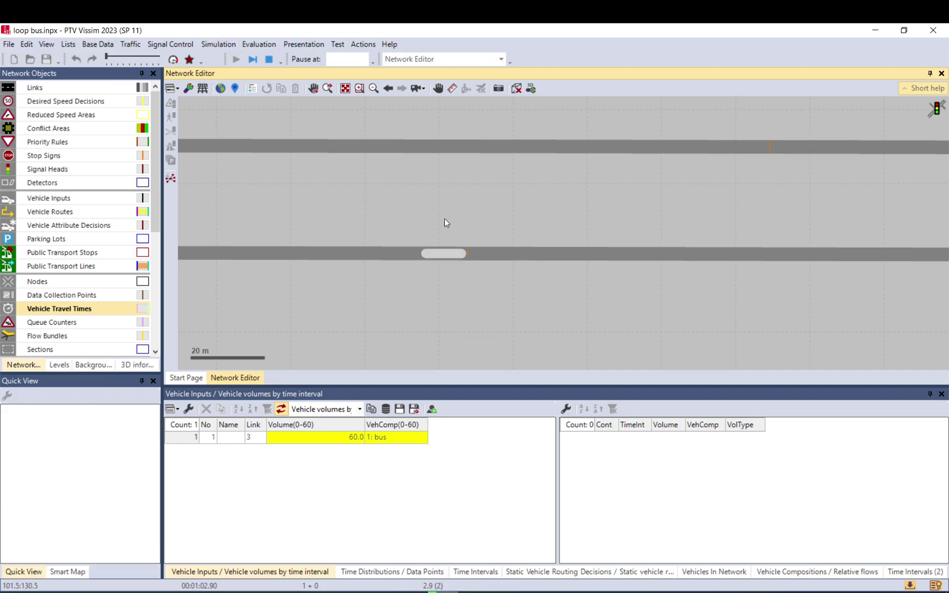
# Step: Follow the first bus along the lower road from stop sign 1 to a further stop as the simulation runs
pyautogui.scroll(-4, 444, 227)
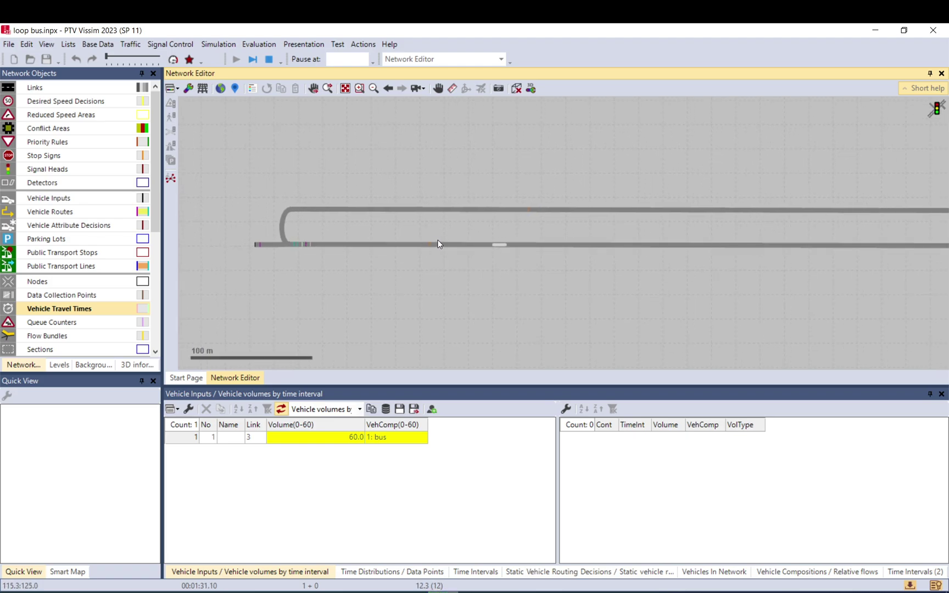
pyautogui.scroll(-2, 473, 229)
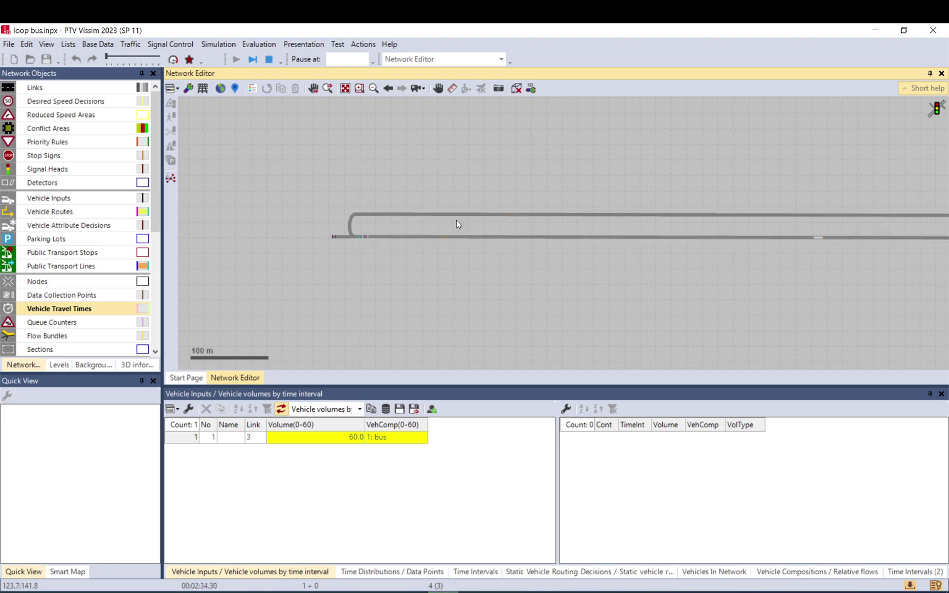
pyautogui.scroll(-3, 577, 275)
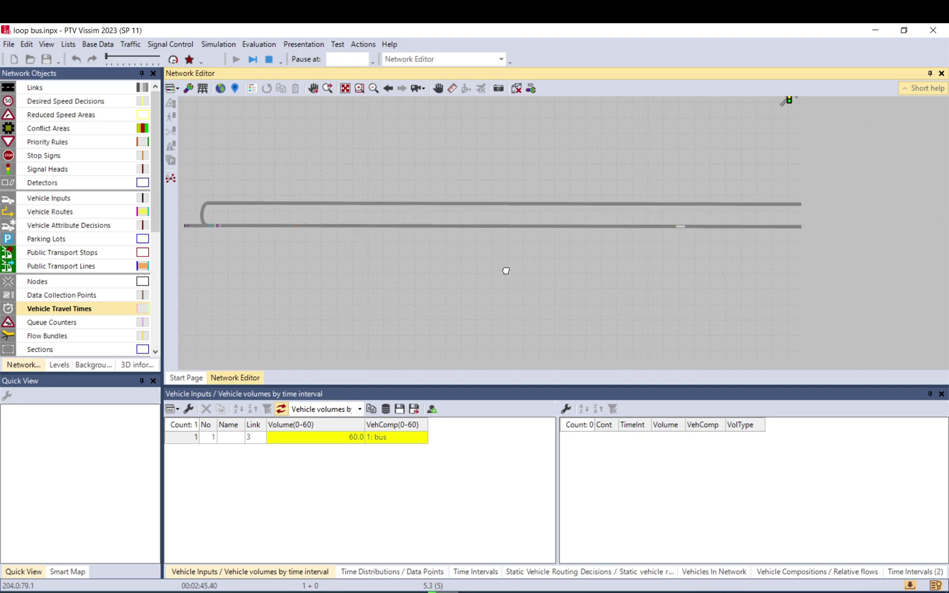
pyautogui.scroll(1, 469, 264)
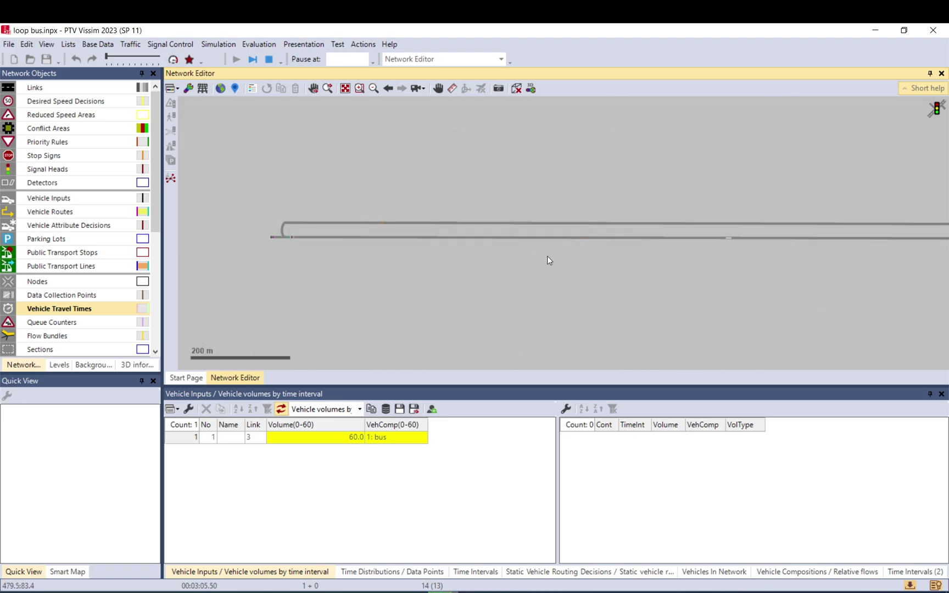
pyautogui.scroll(-3, 555, 259)
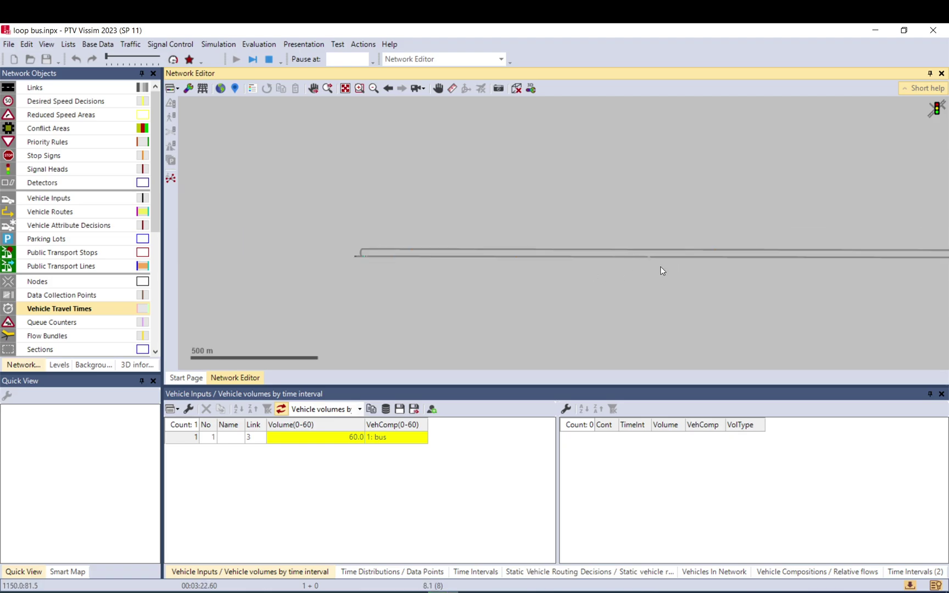
pyautogui.moveTo(660, 266); pyautogui.dragTo(519, 267)
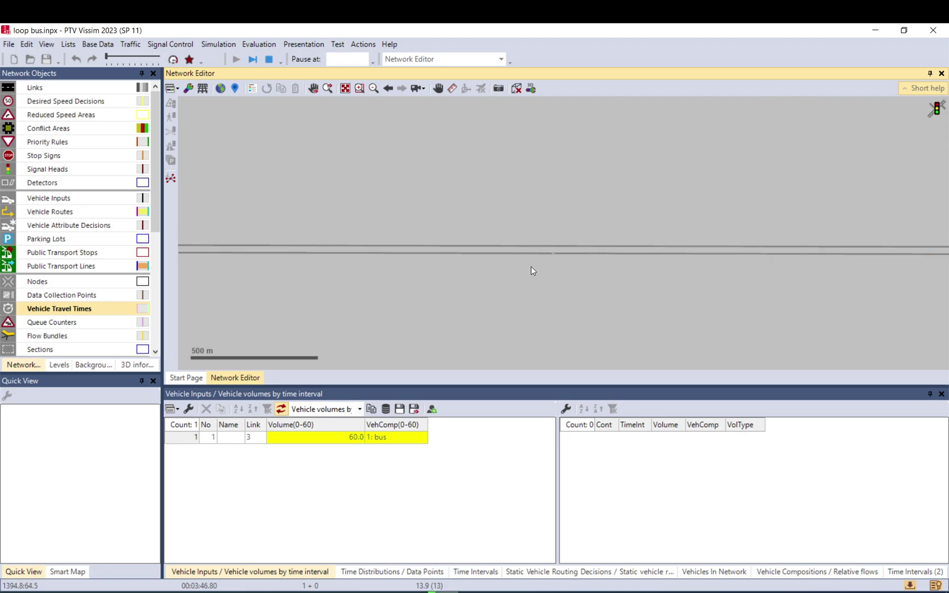
pyautogui.scroll(4, 532, 266)
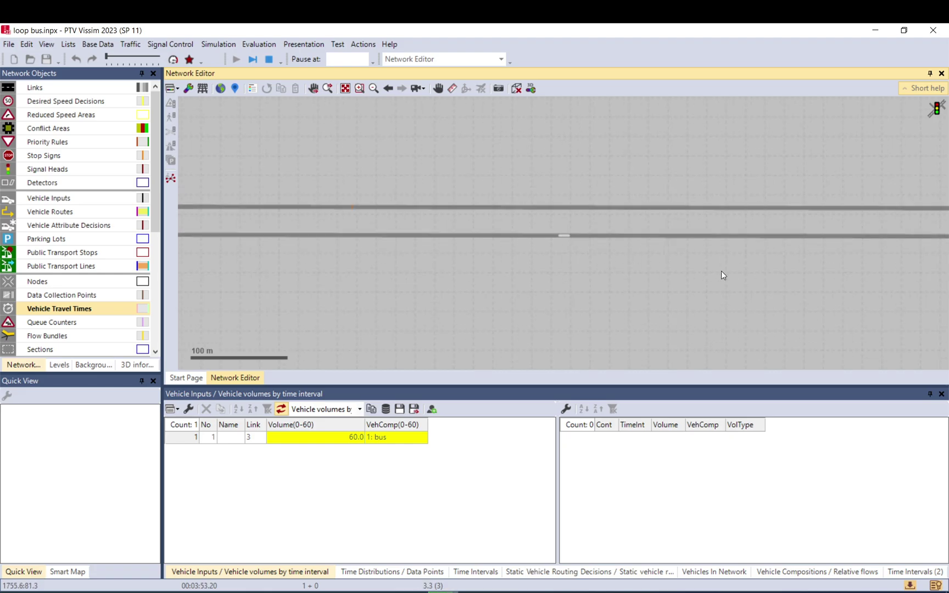
pyautogui.scroll(1, 596, 267)
pyautogui.scroll(-1, 501, 268)
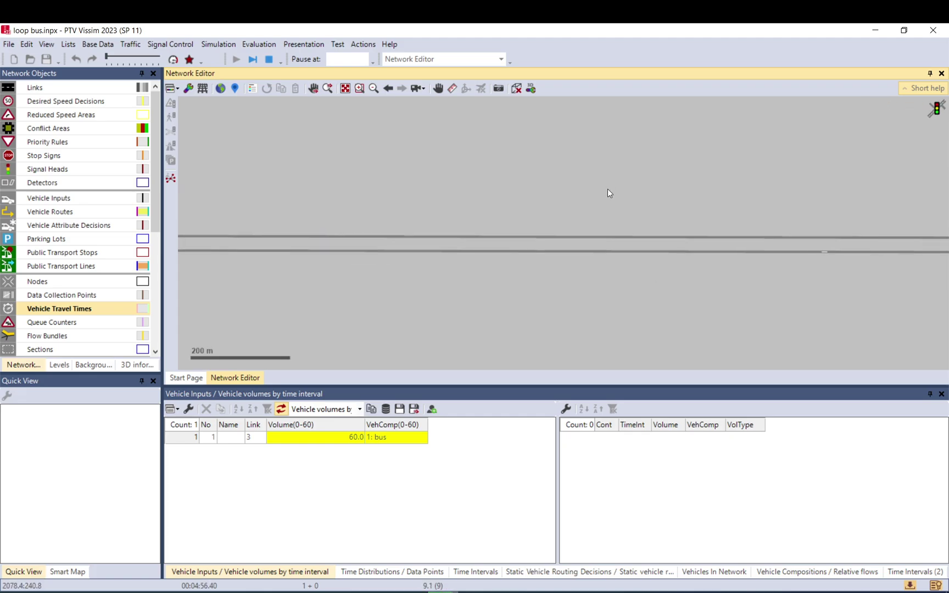
pyautogui.scroll(-2, 614, 273)
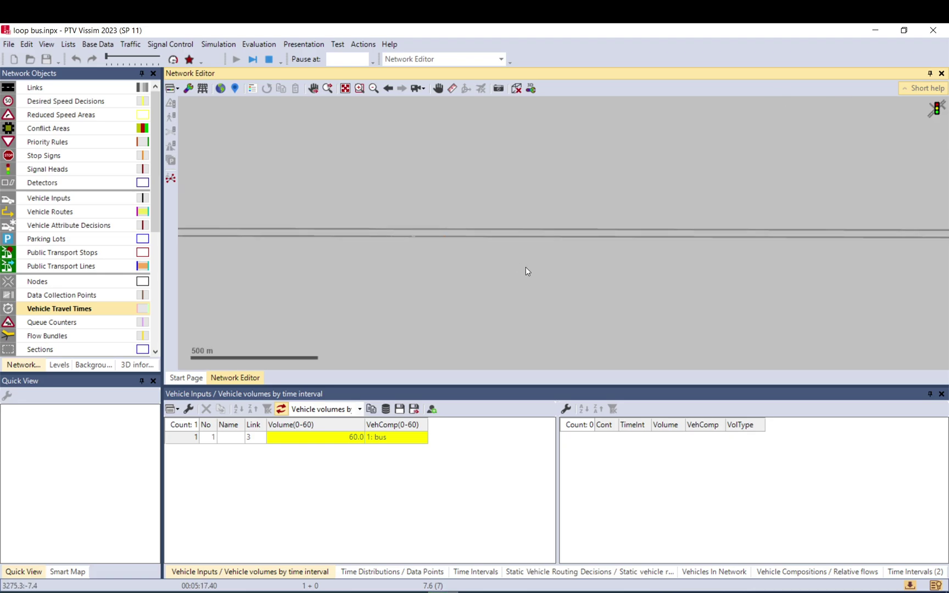
pyautogui.scroll(5, 442, 241)
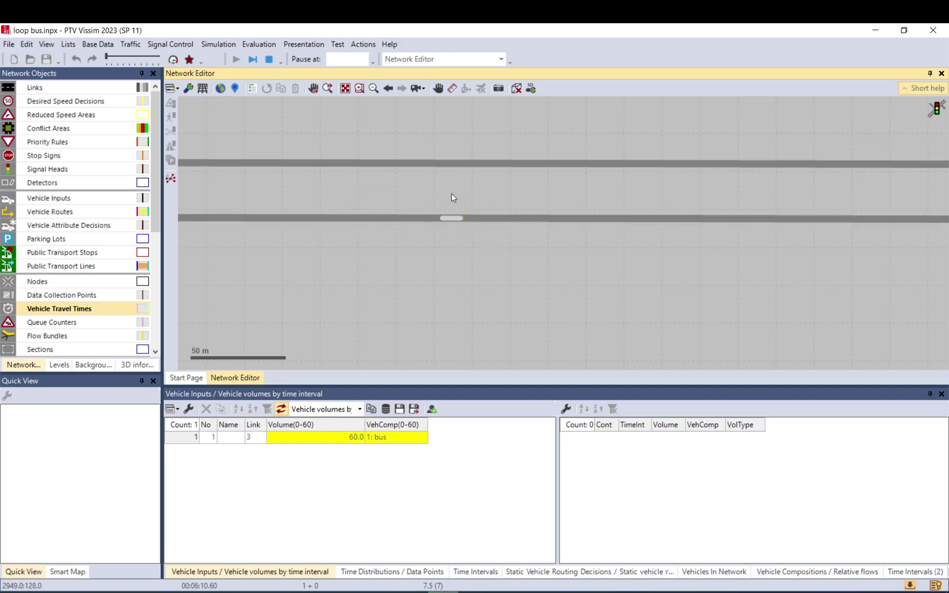
# Step: Watch the bus depart from the stop, and return to observing the start of the loop
pyautogui.moveTo(452, 194); pyautogui.dragTo(408, 205)
pyautogui.scroll(-4, 428, 223)
pyautogui.scroll(3, 505, 242)
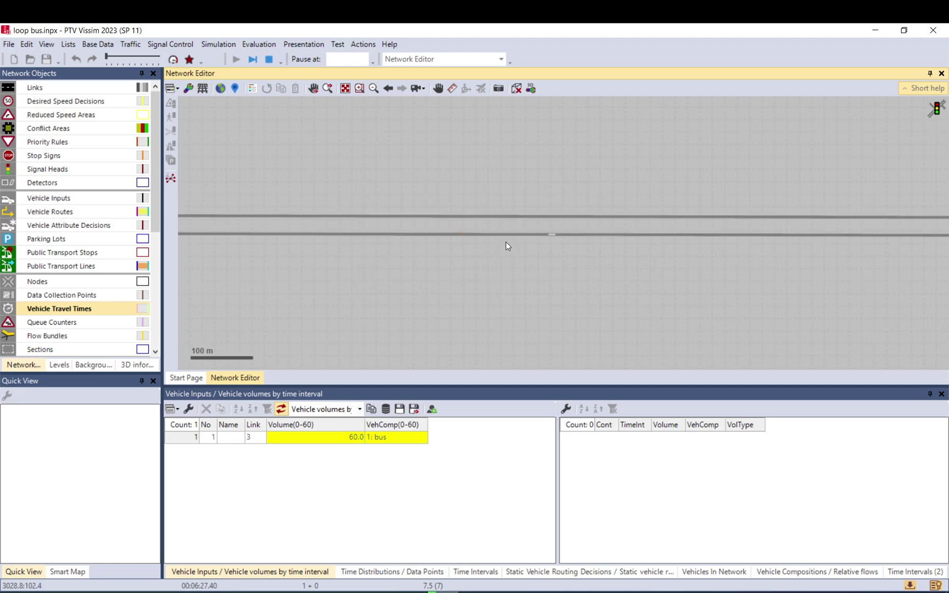
pyautogui.moveTo(295, 173); pyautogui.dragTo(381, 214)
pyautogui.scroll(-3, 653, 256)
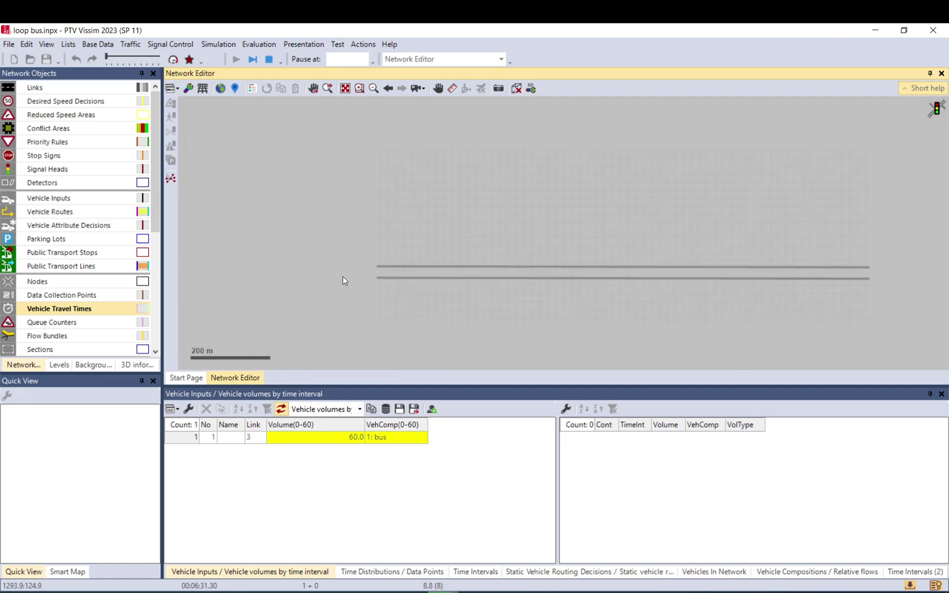
pyautogui.scroll(3, 345, 278)
pyautogui.moveTo(345, 277); pyautogui.dragTo(428, 280)
pyautogui.scroll(-3, 714, 282)
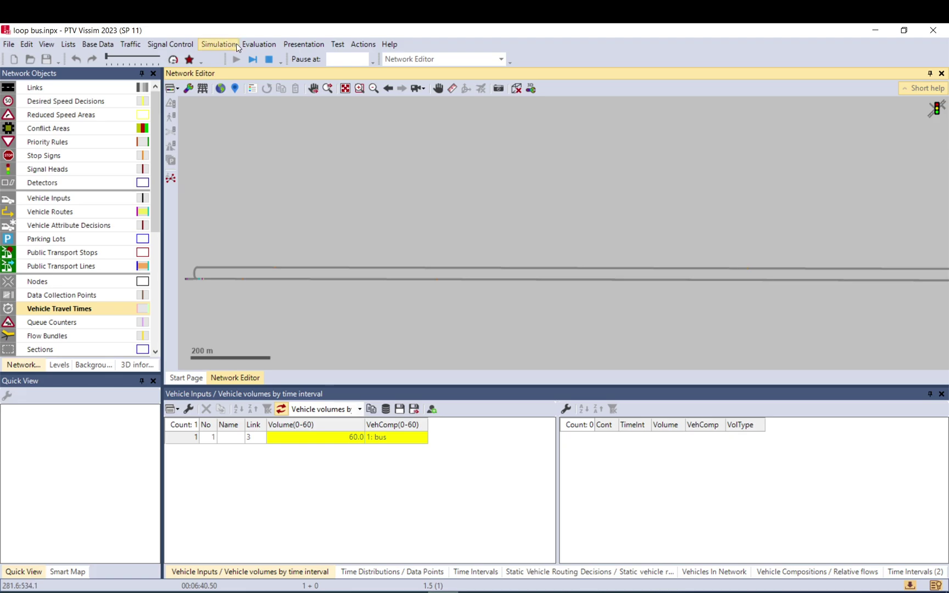
# Step: Display the Vehicle Travel Time Results list and watch the loop entry for the second bus input
pyautogui.click(266, 44)
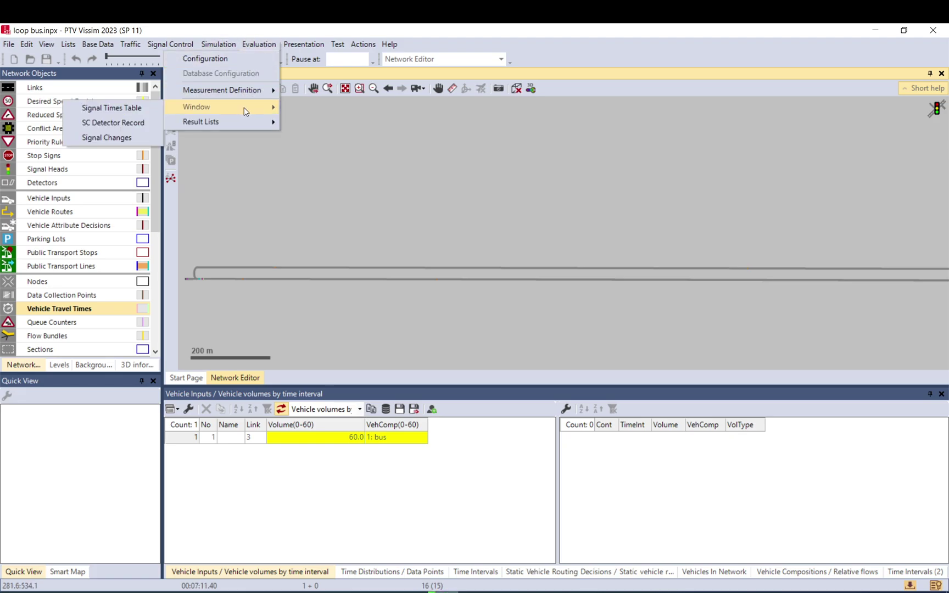
pyautogui.moveTo(243, 119)
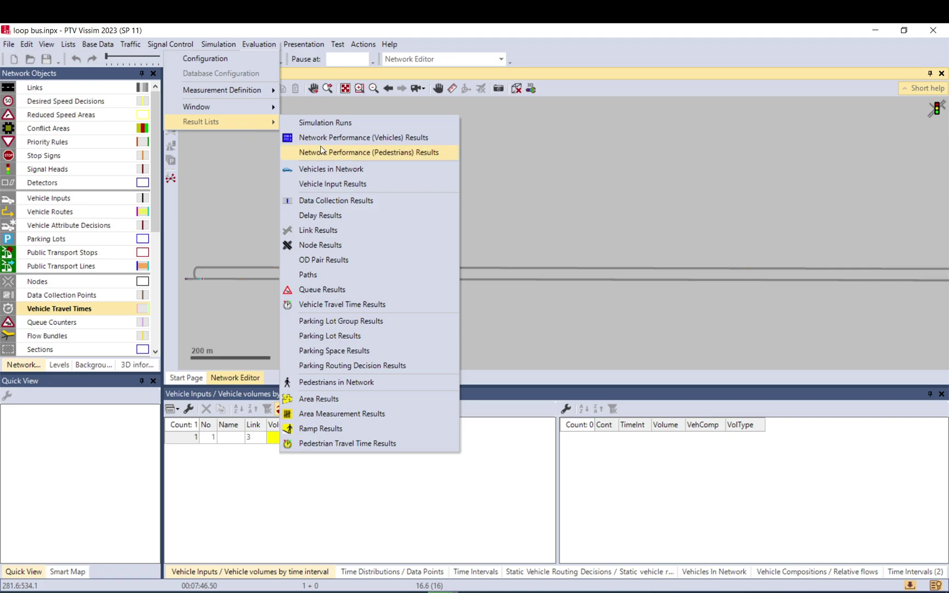
pyautogui.click(334, 303)
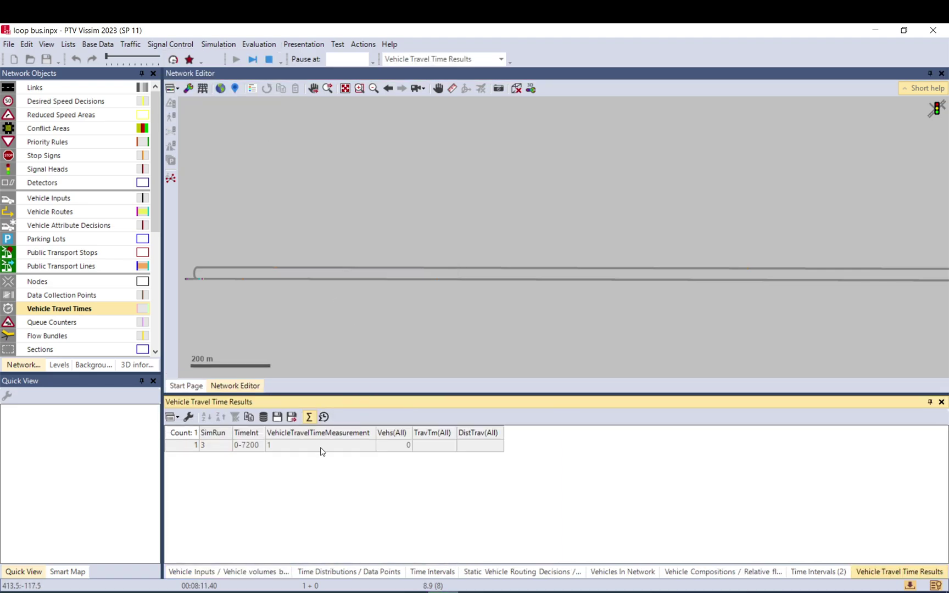
pyautogui.scroll(2, 292, 279)
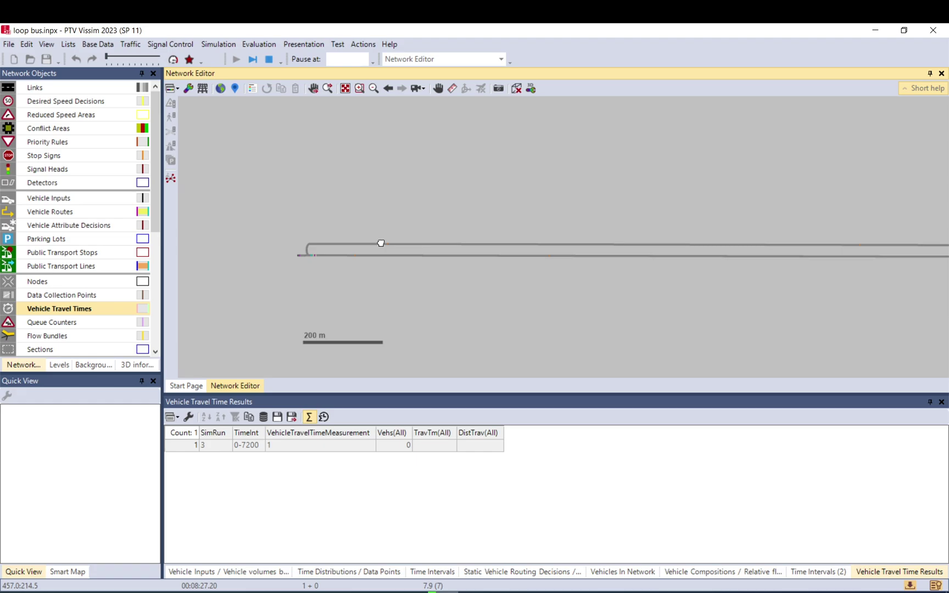
pyautogui.scroll(1, 289, 274)
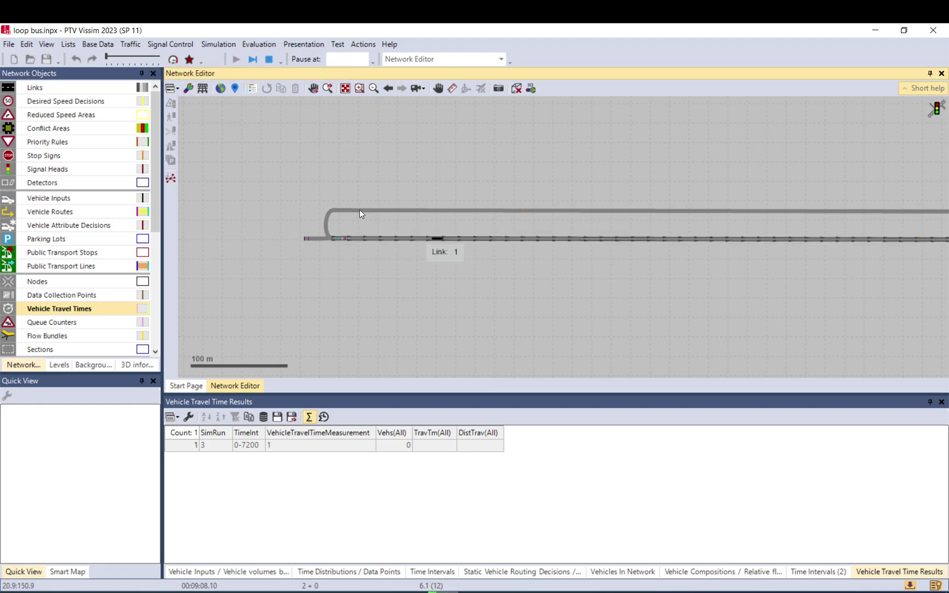
# Step: Lower the simulation's display update rate, set its pause time to 00:55:00 and run up to it in quick mode
pyautogui.click(141, 58)
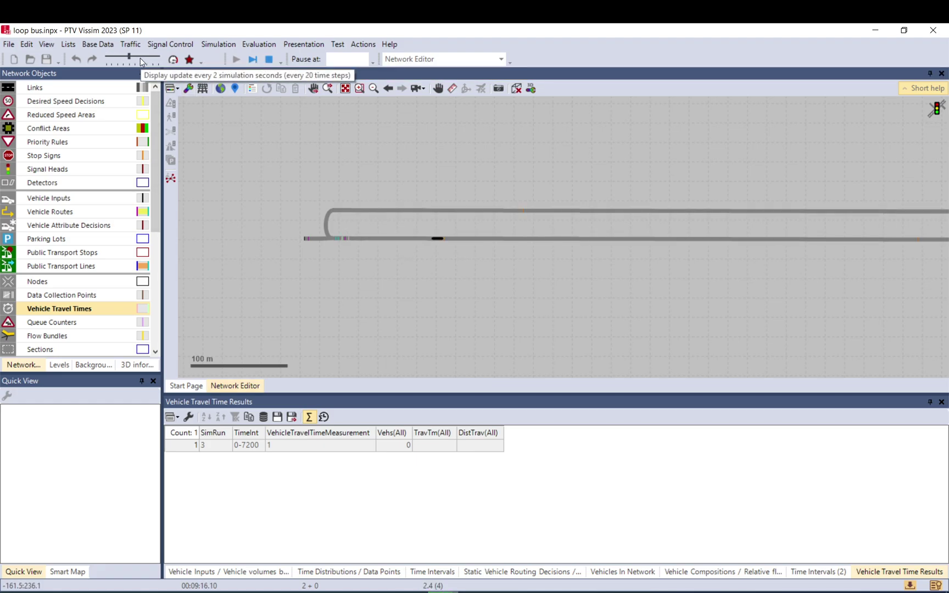
pyautogui.moveTo(129, 58); pyautogui.dragTo(117, 59)
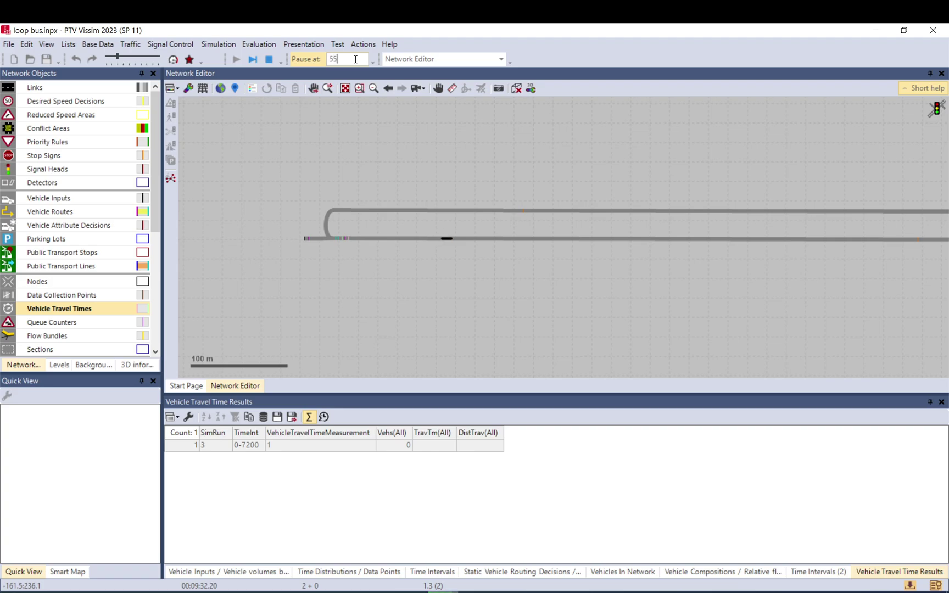
pyautogui.press('Escape')
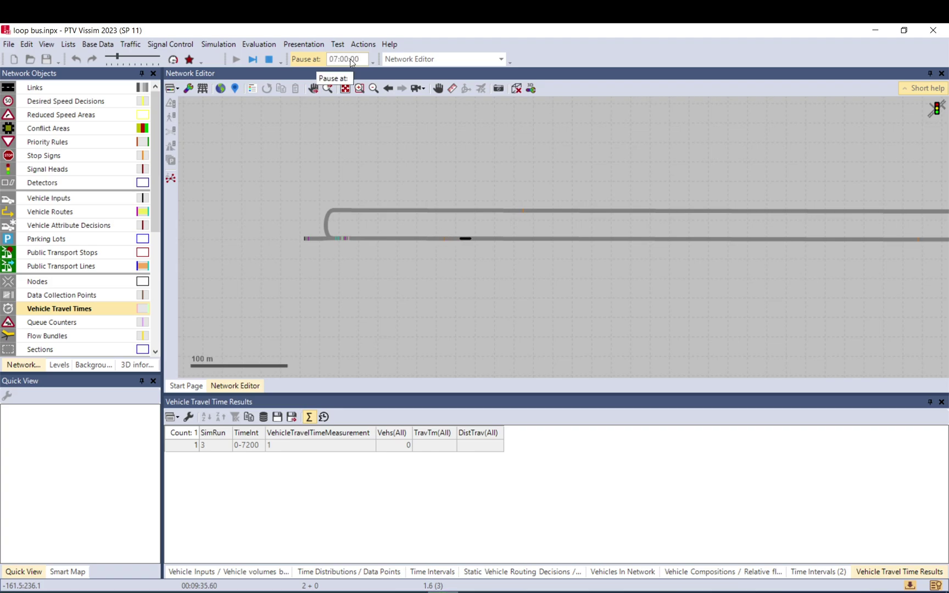
pyautogui.moveTo(364, 59); pyautogui.dragTo(325, 56)
pyautogui.write('0:55')
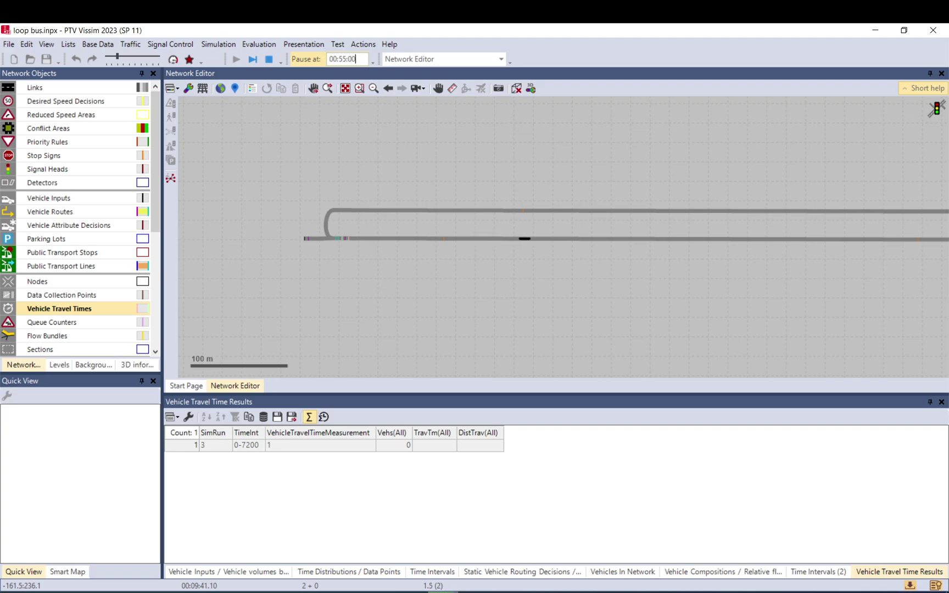
pyautogui.click(175, 61)
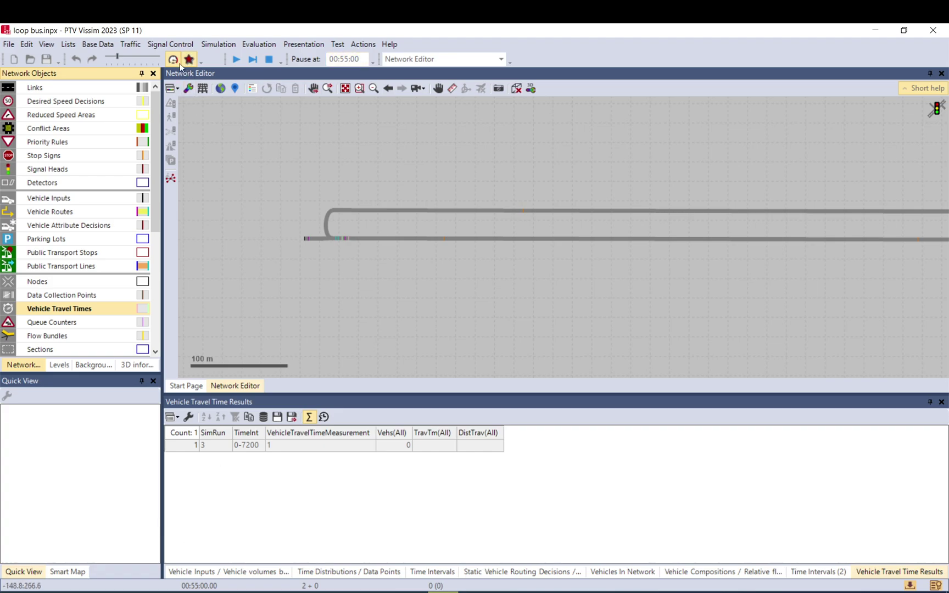
# Step: Resume the simulation from the pause and watch the bus travel through the loop's return curve
pyautogui.click(236, 59)
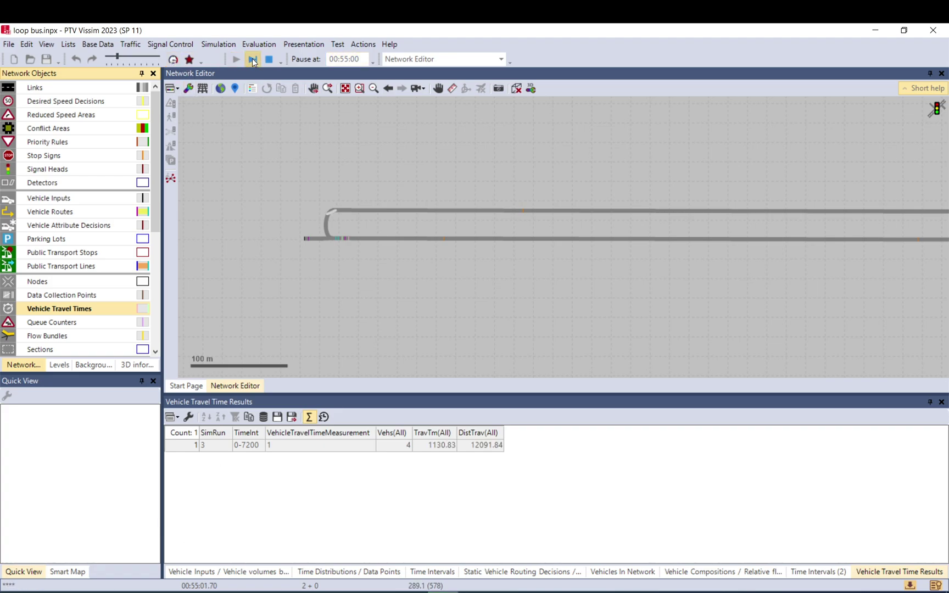
pyautogui.click(252, 59)
pyautogui.click(237, 59)
pyautogui.scroll(2, 334, 252)
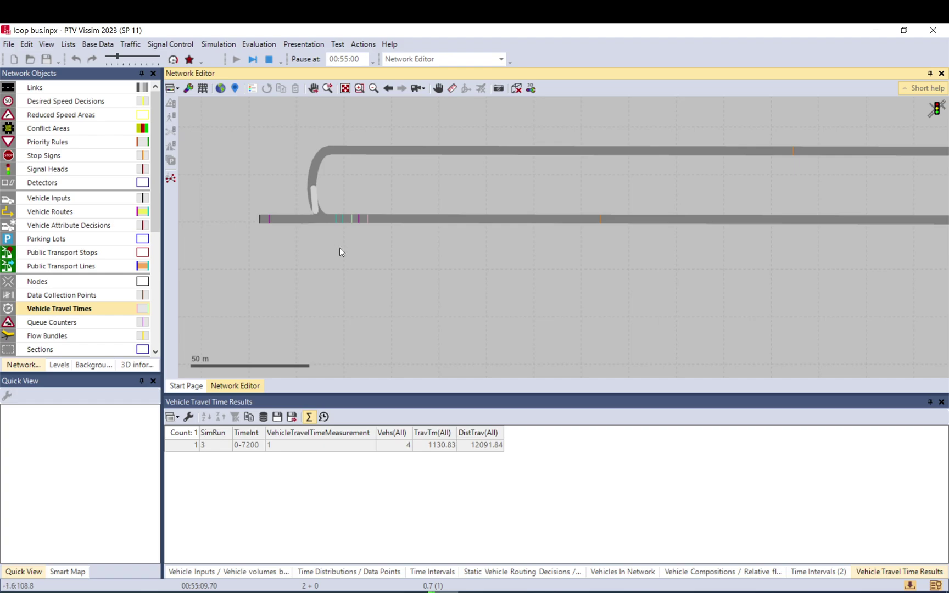
# Step: Run the rest of the simulation in quick mode and examine the vehicle count, travel time and distance for the 0-7200 interval
pyautogui.click(173, 59)
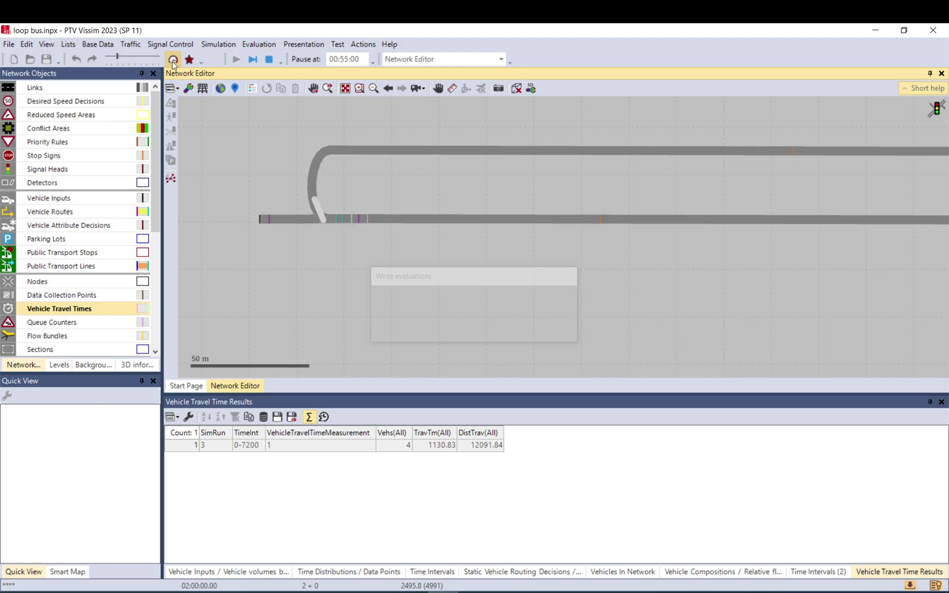
pyautogui.click(401, 446)
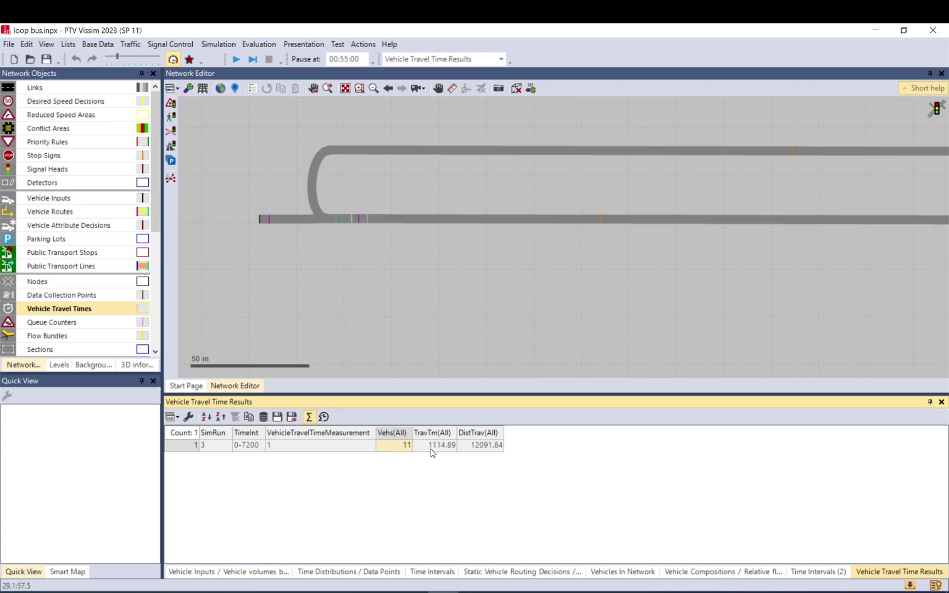
pyautogui.moveTo(432, 453)
pyautogui.moveTo(479, 449)
pyautogui.click(438, 448)
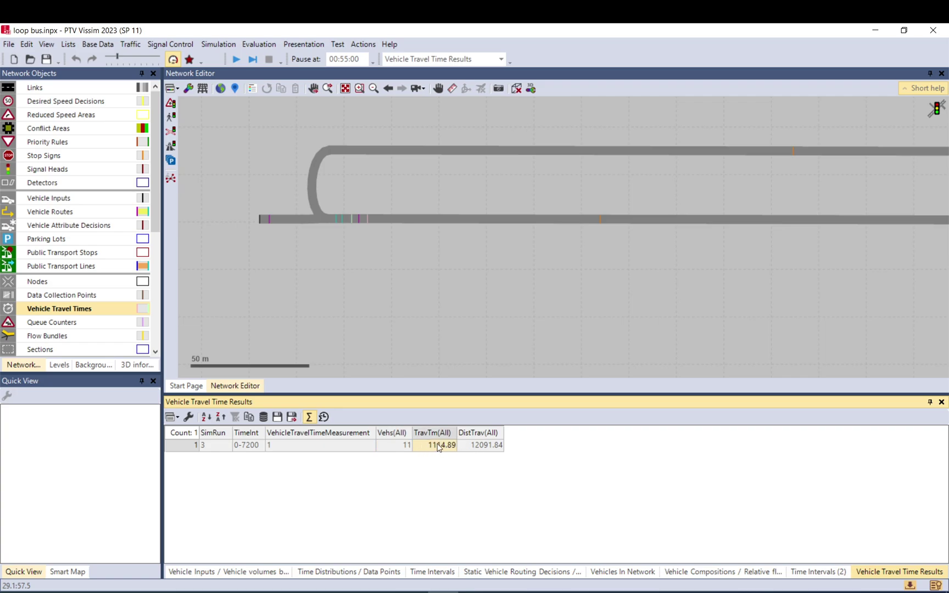